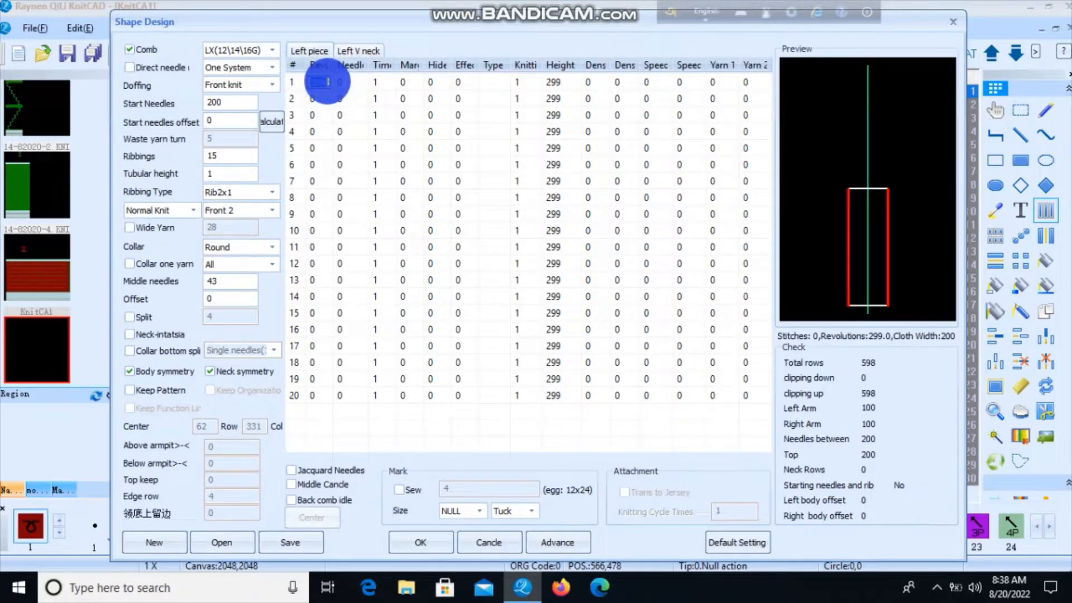
pyautogui.write('20')
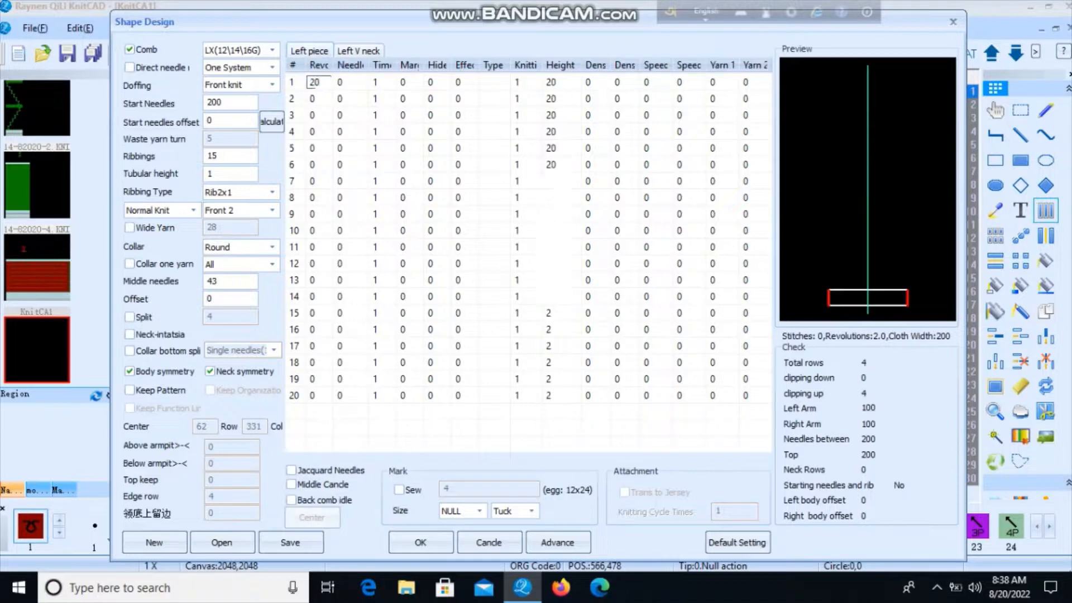
pyautogui.write('0')
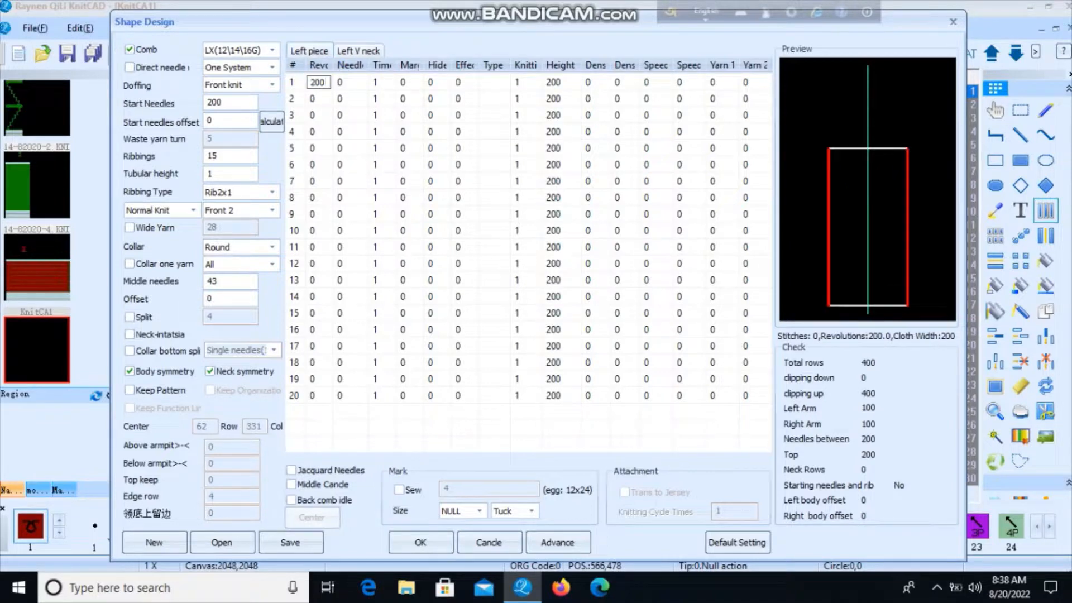
pyautogui.click(422, 541)
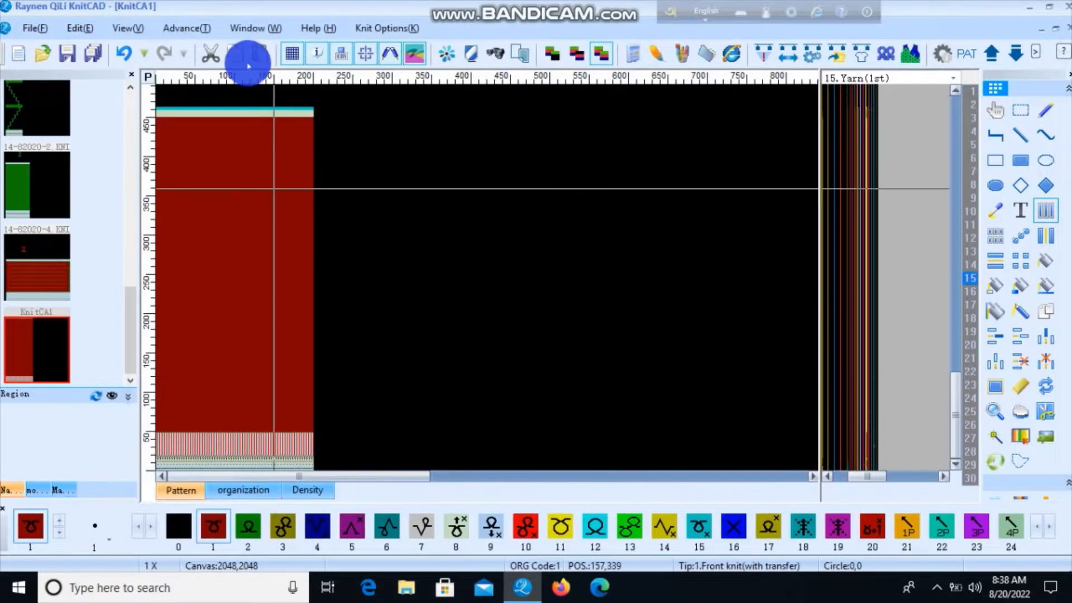
pyautogui.click(125, 52)
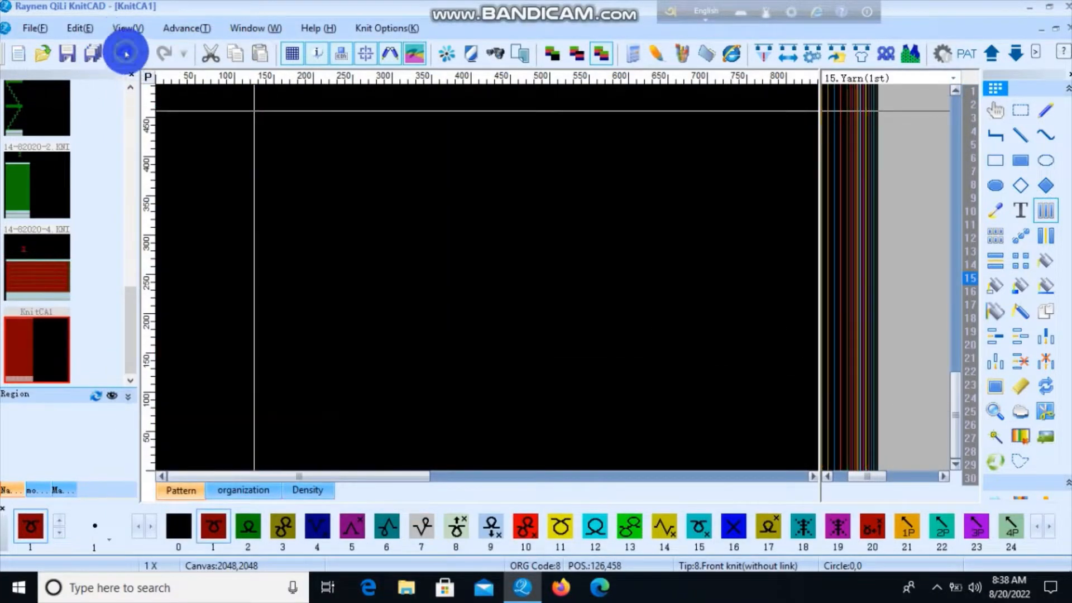
# Open the shape design settings again and set the left piece's first-row revolutions to 100.
pyautogui.click(860, 56)
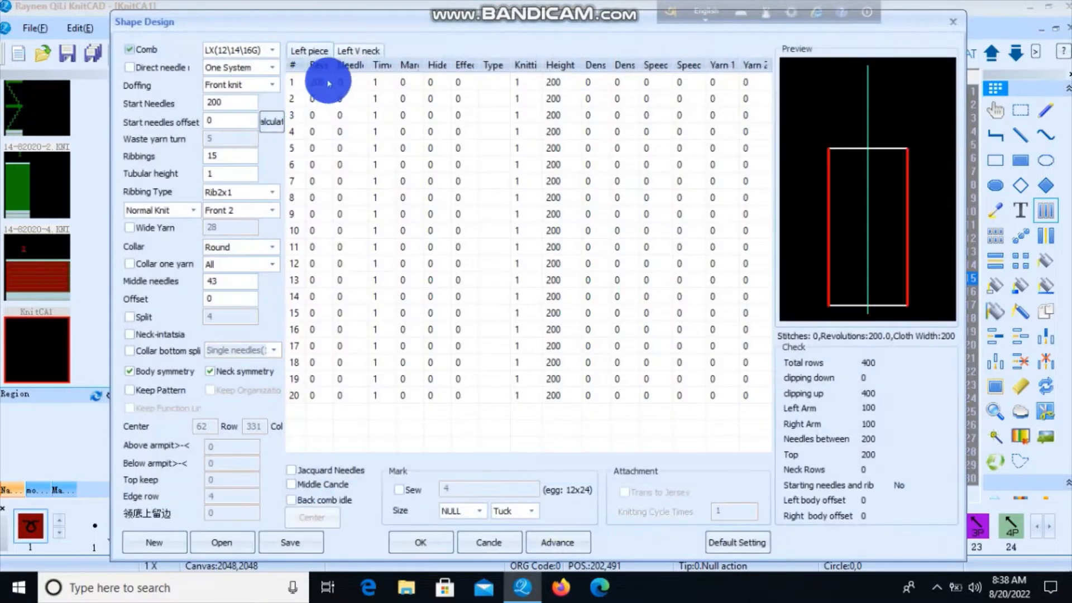
pyautogui.write('1')
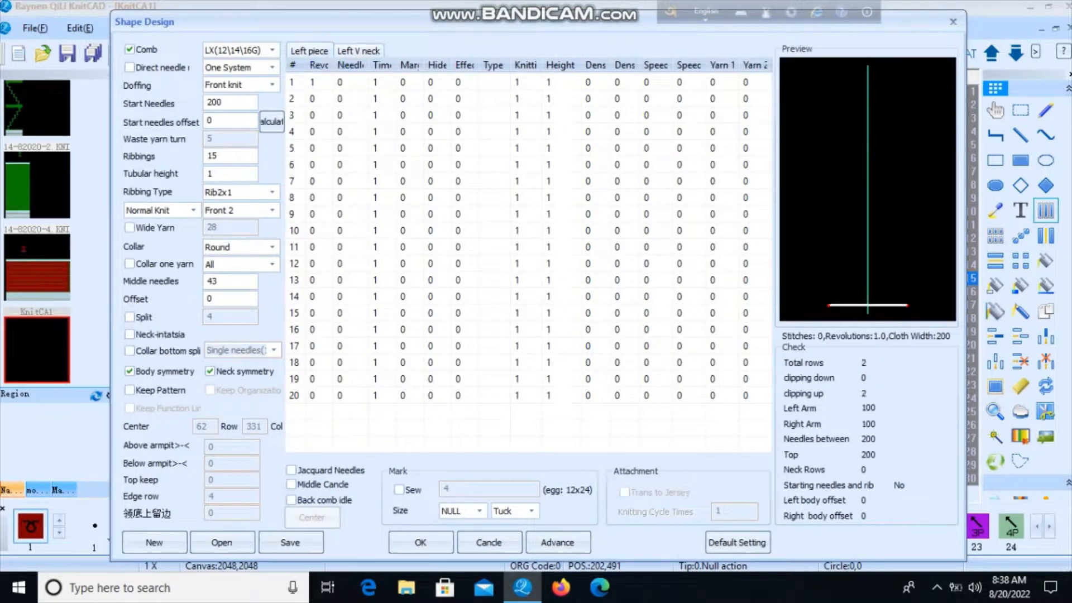
pyautogui.write('00')
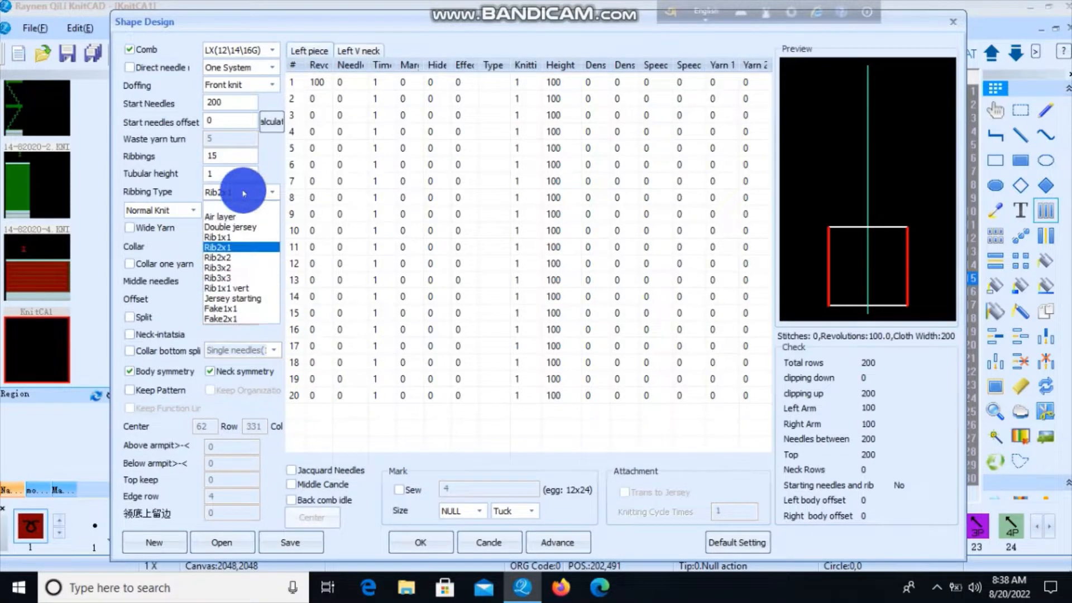
# Set the ribbing type to Rib1x1 with the Front 1 option and generate the piece on the pattern canvas.
pyautogui.click(229, 247)
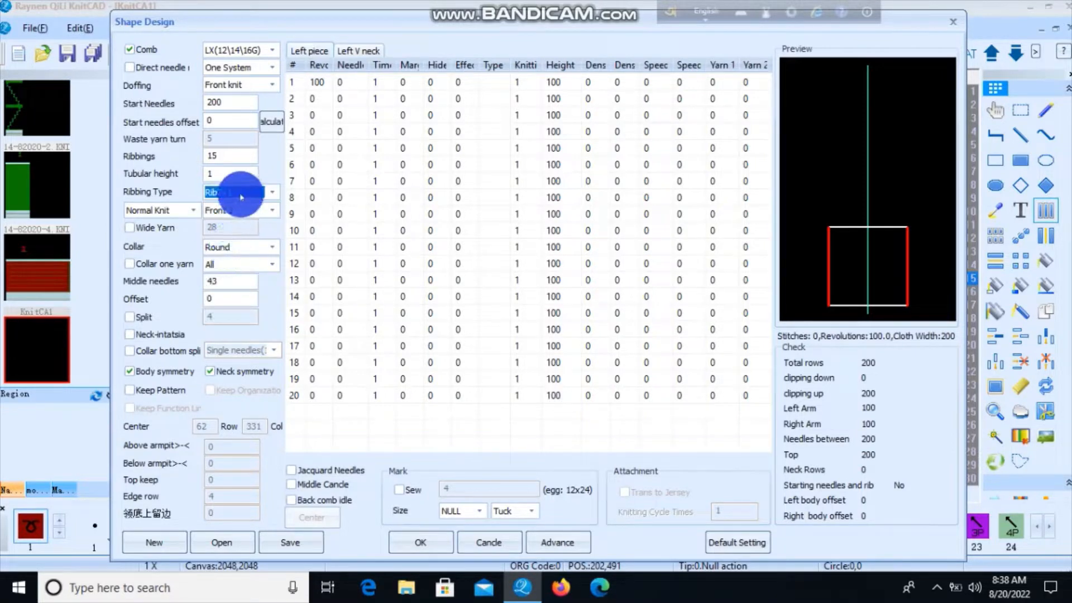
pyautogui.click(241, 196)
pyautogui.click(234, 239)
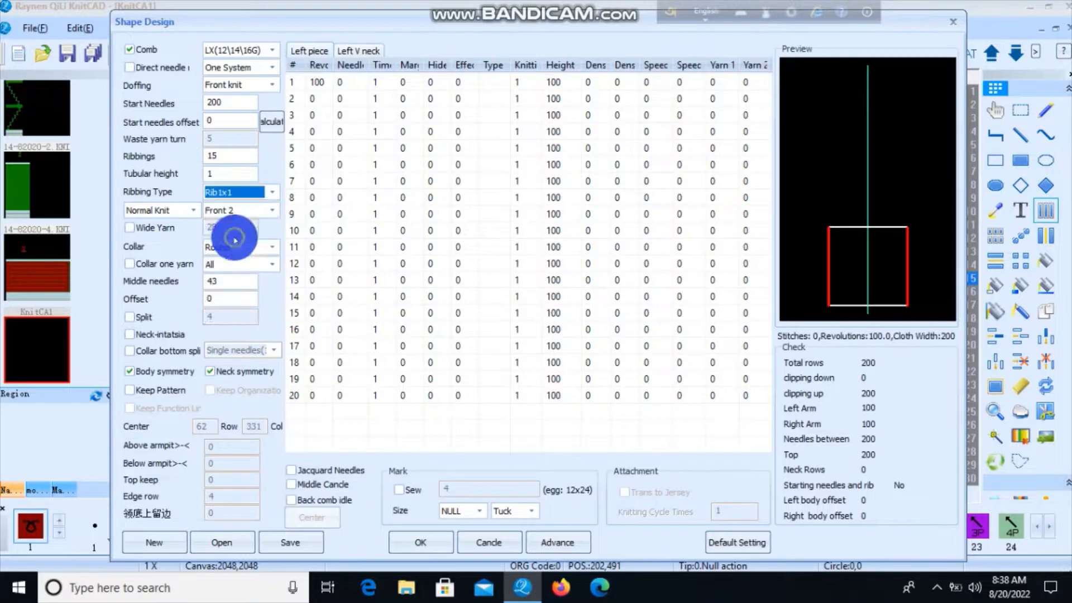
pyautogui.click(254, 215)
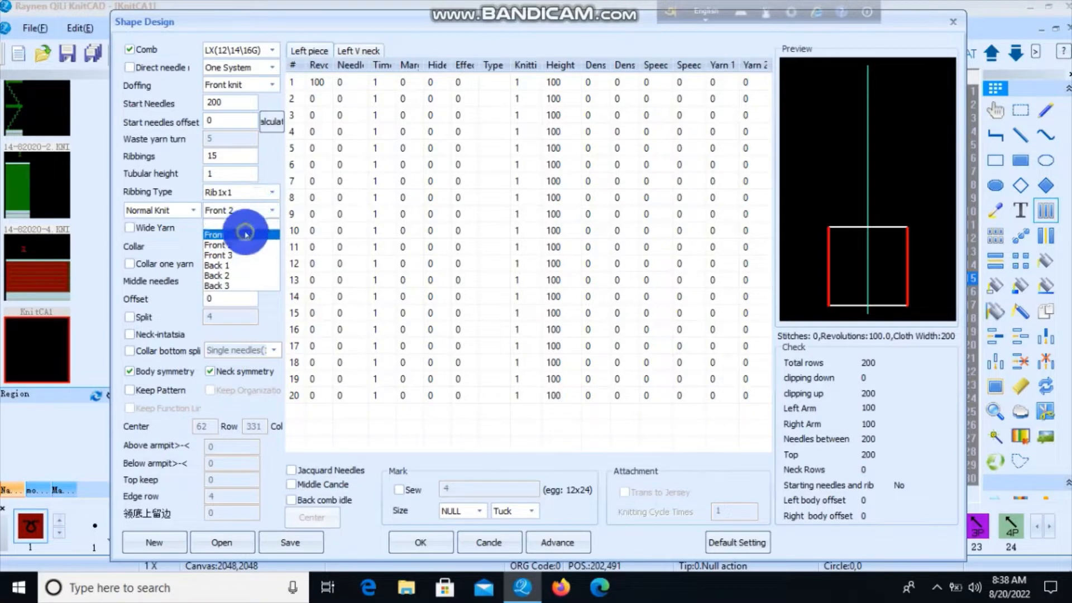
pyautogui.click(246, 235)
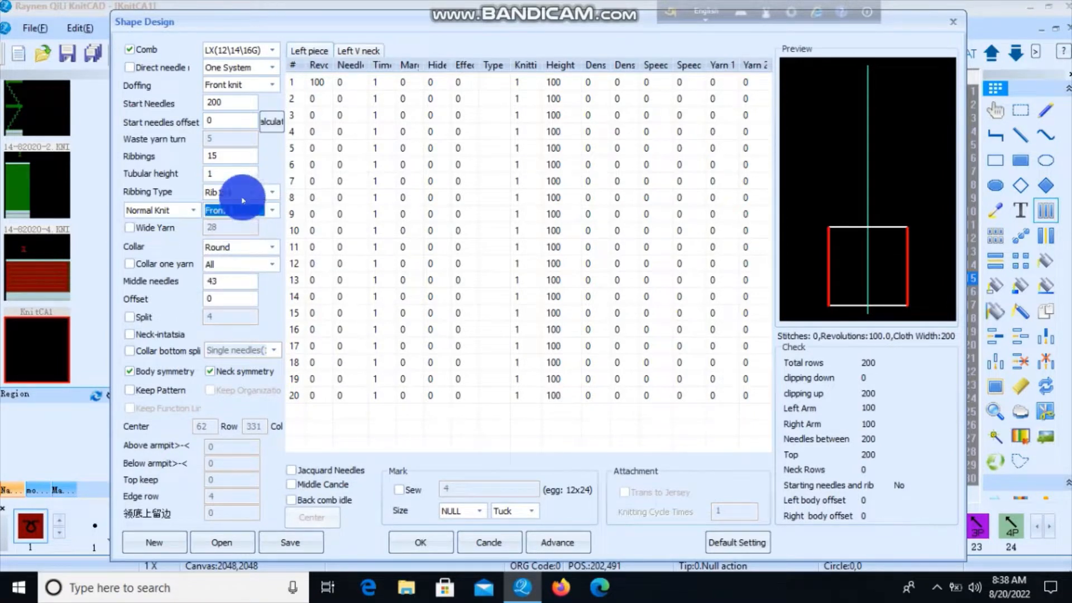
pyautogui.click(422, 542)
# Draw a filled rectangle in color 120, 23 stitches wide and 1 row high, at row 275 above the generated piece.
pyautogui.scroll(3, 418, 342)
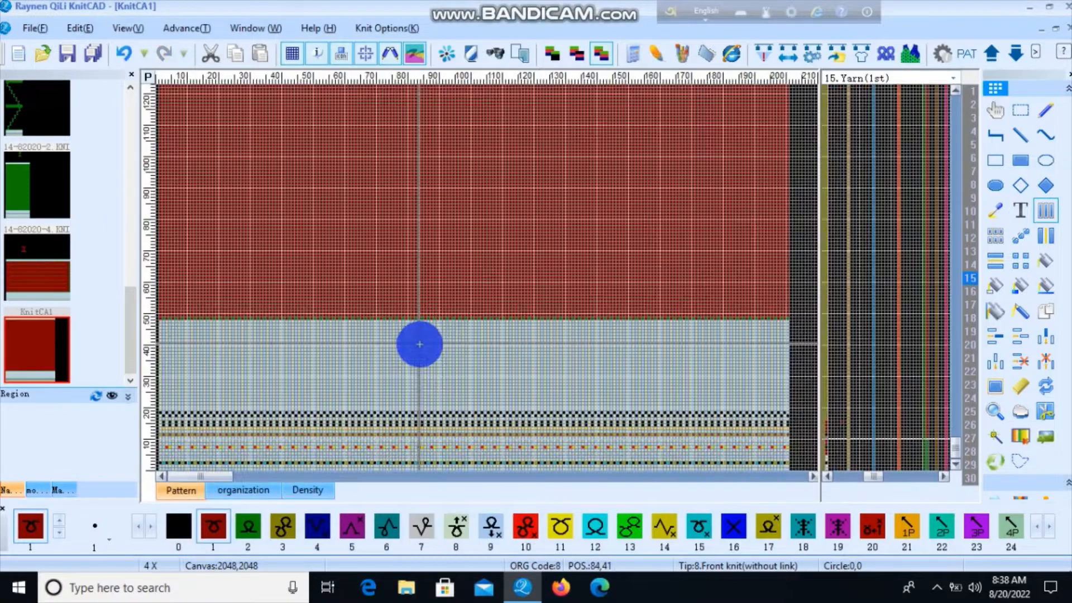
pyautogui.scroll(-2, 489, 279)
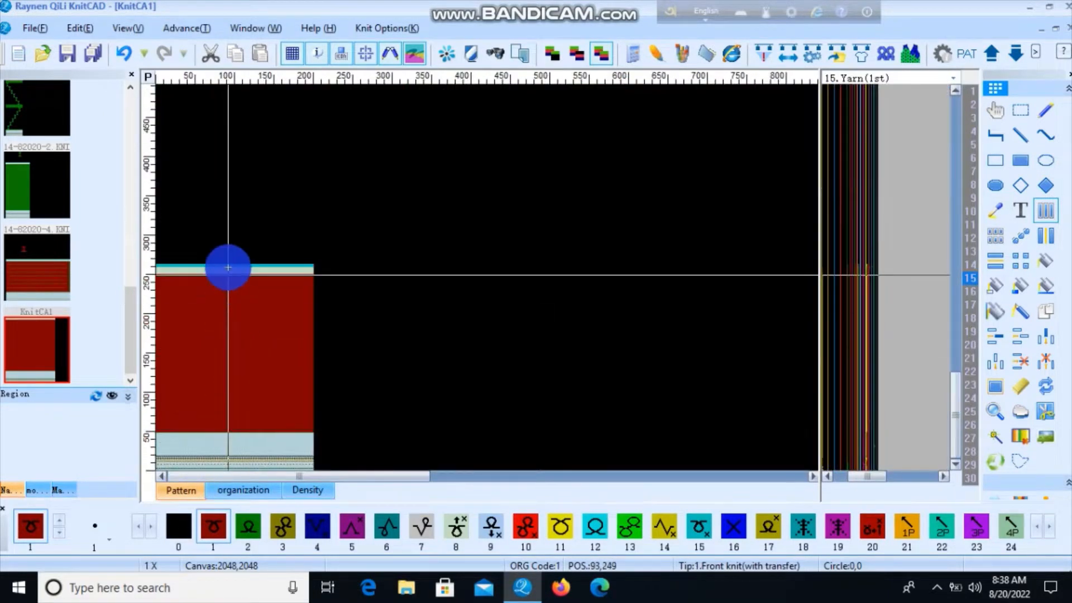
pyautogui.scroll(3, 176, 270)
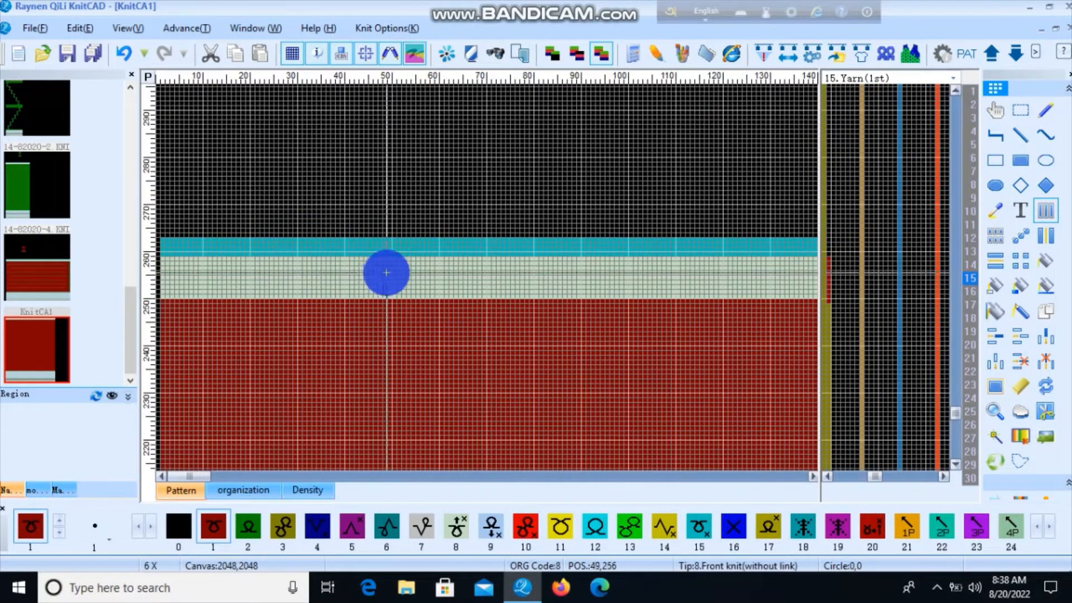
pyautogui.scroll(-2, 246, 277)
pyautogui.scroll(2, 469, 278)
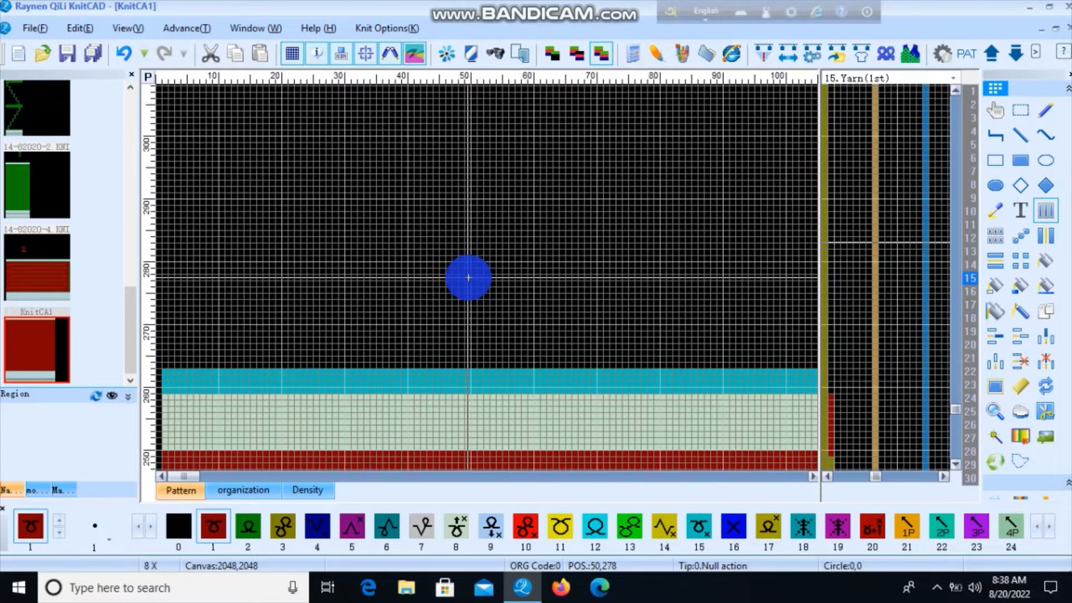
pyautogui.scroll(2, 487, 277)
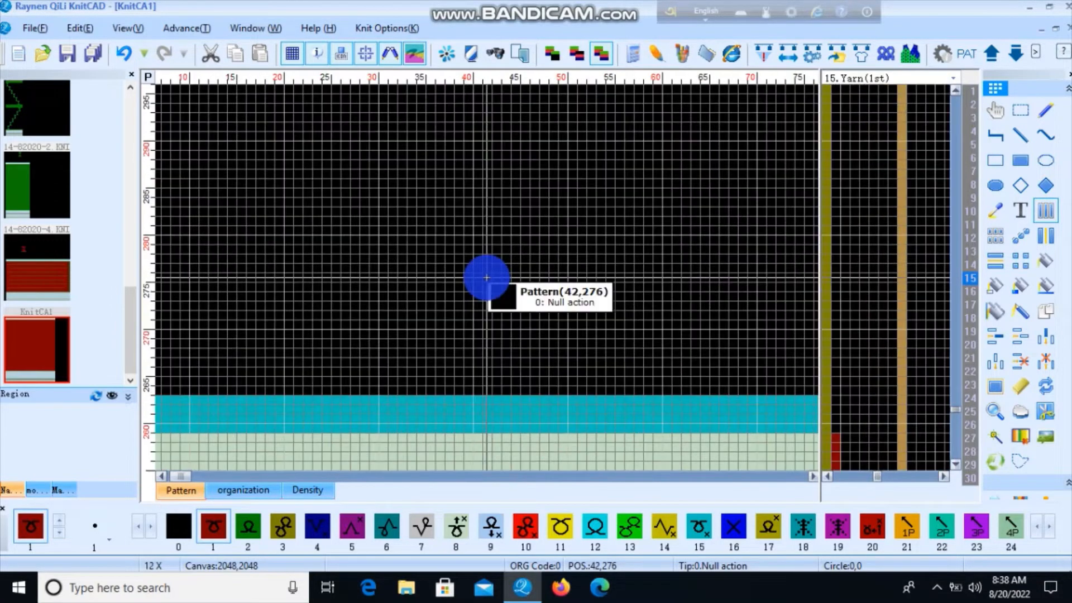
pyautogui.press('0')
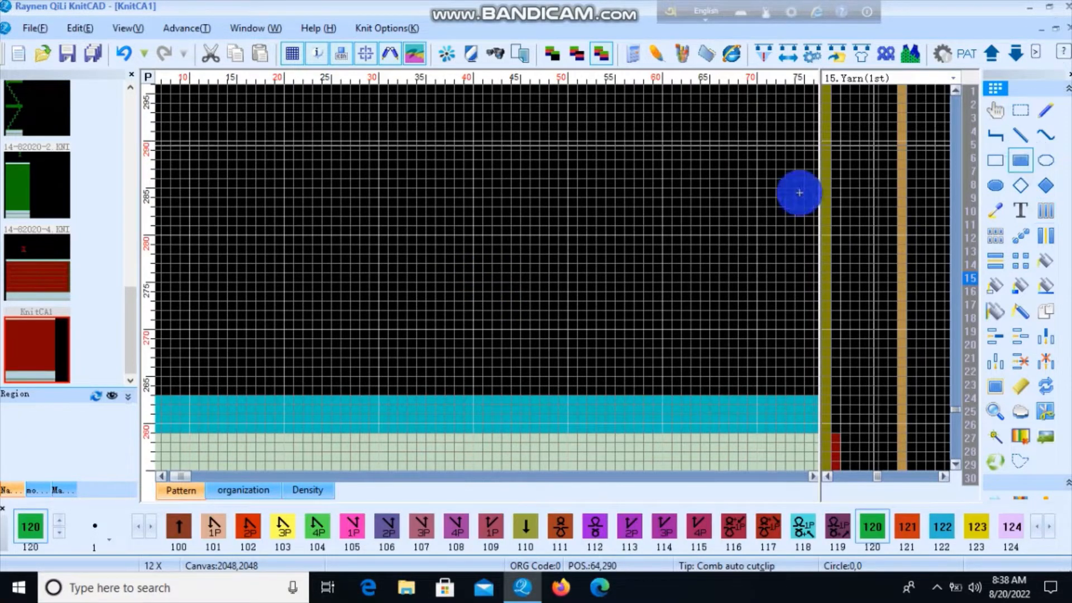
pyautogui.scroll(3, 487, 277)
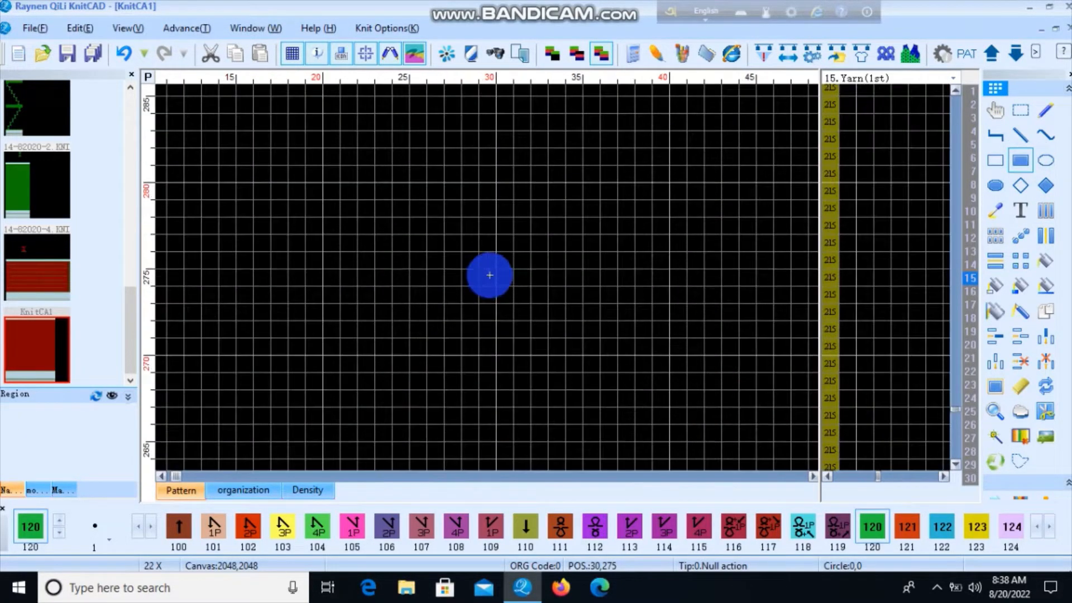
pyautogui.scroll(-2, 489, 275)
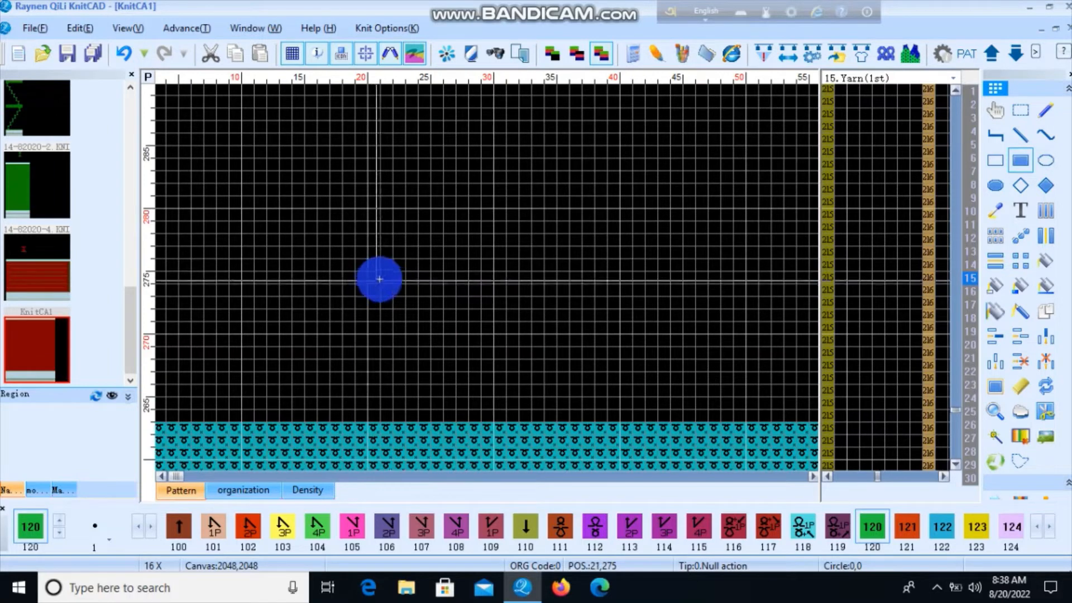
pyautogui.moveTo(384, 279); pyautogui.dragTo(660, 280)
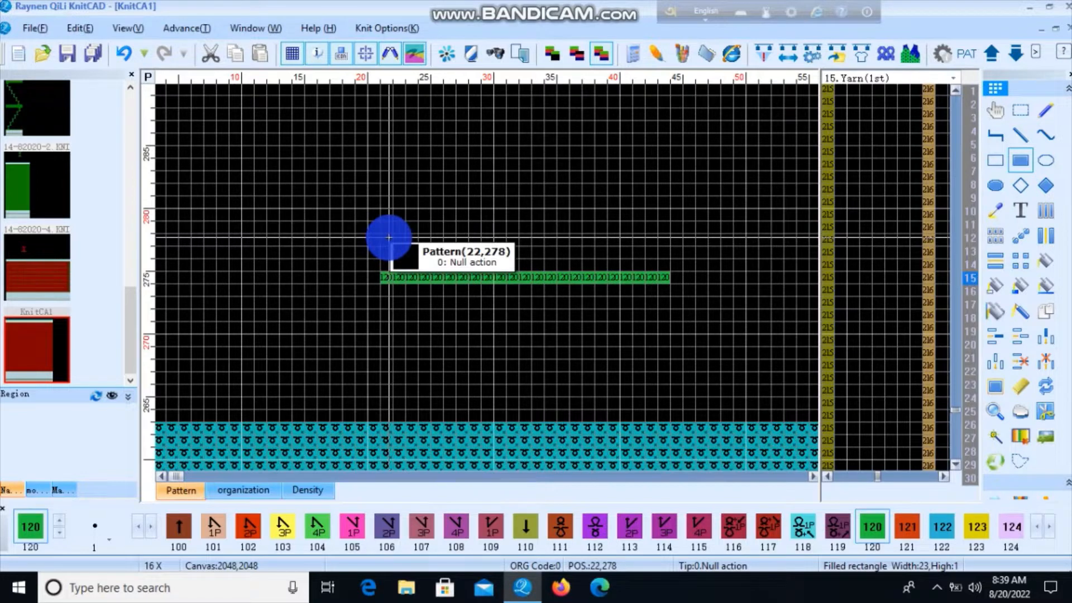
# Draw a stepped pyramid in color 1 above the green row, with row widths 23, 20, 18, 16, 14, 12, 10, 8, 6, 4 and 2.
pyautogui.press('1')
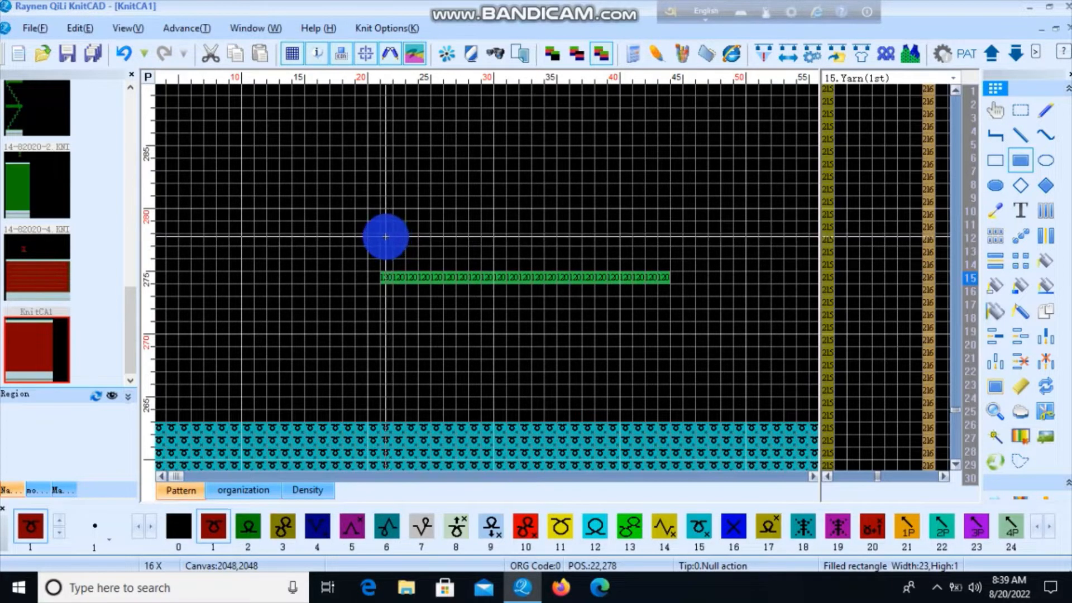
pyautogui.moveTo(385, 237); pyautogui.dragTo(661, 240)
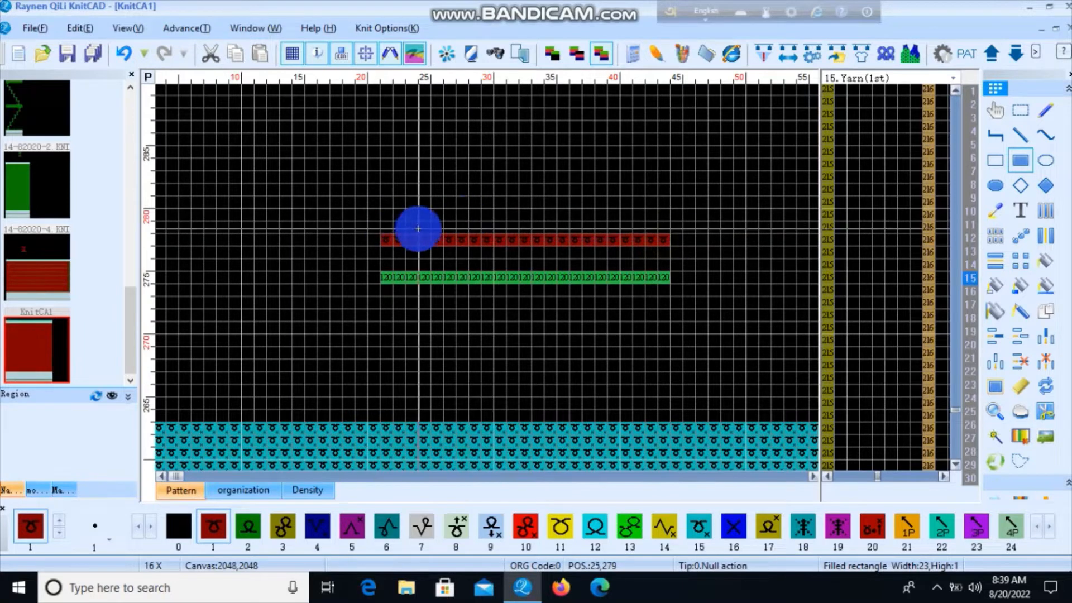
pyautogui.moveTo(411, 229); pyautogui.dragTo(647, 228)
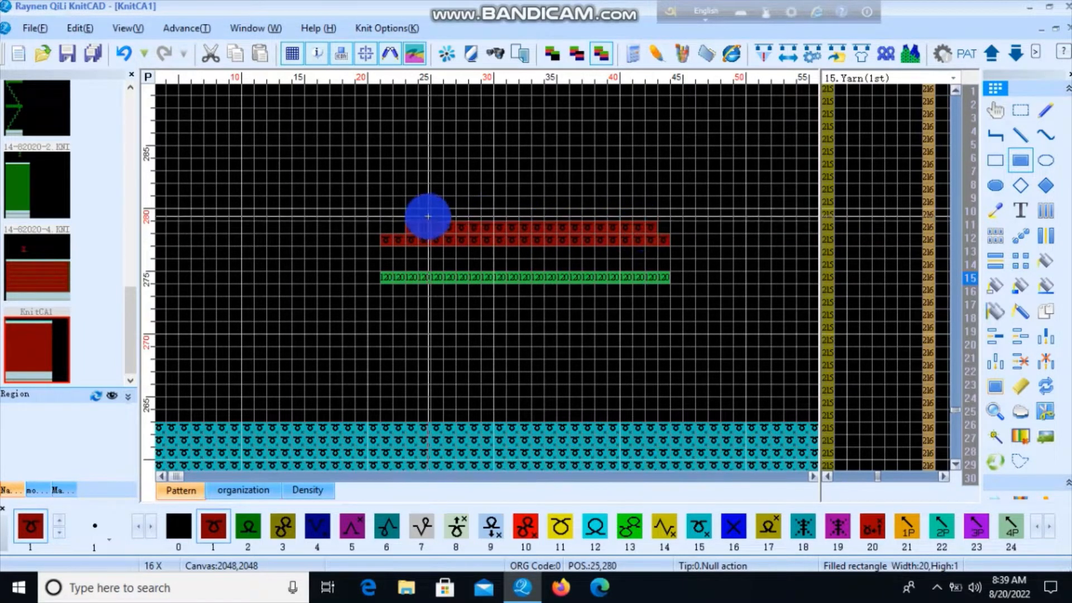
pyautogui.moveTo(426, 215); pyautogui.dragTo(635, 214)
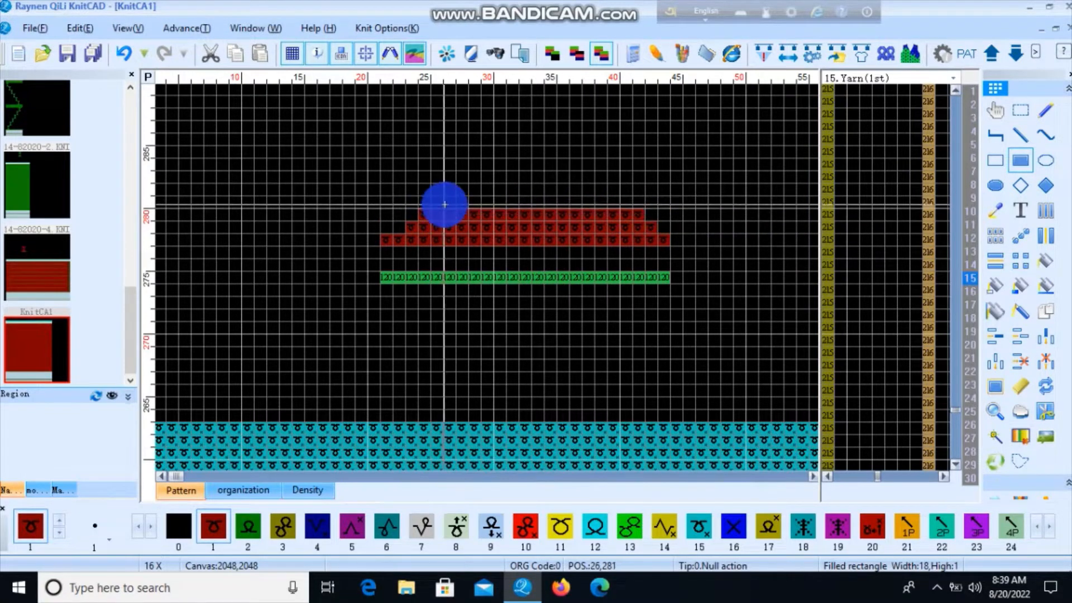
pyautogui.moveTo(458, 202); pyautogui.dragTo(624, 204)
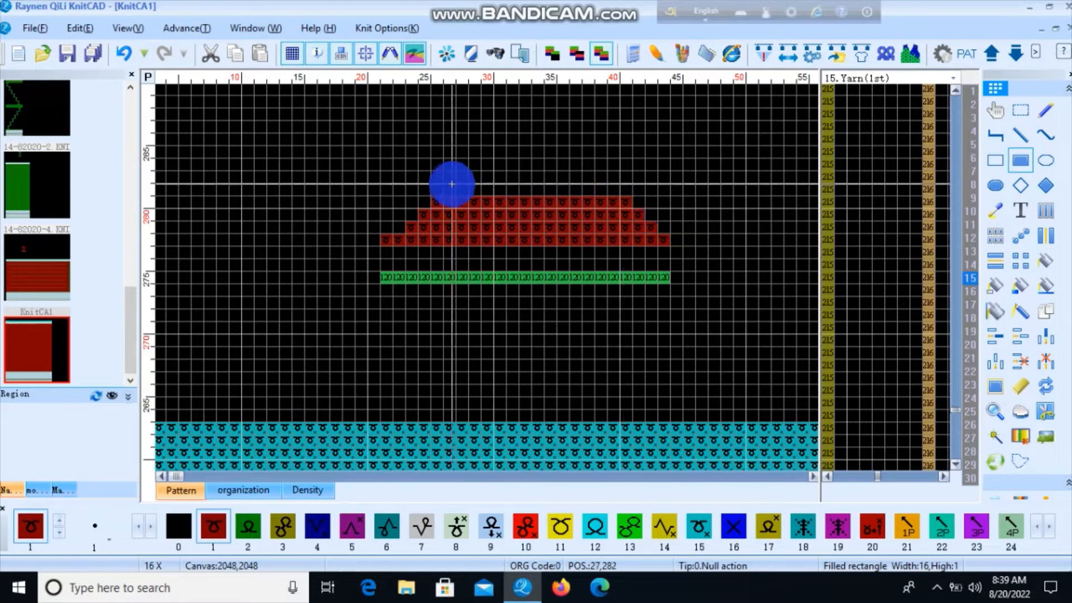
pyautogui.moveTo(452, 186); pyautogui.dragTo(614, 189)
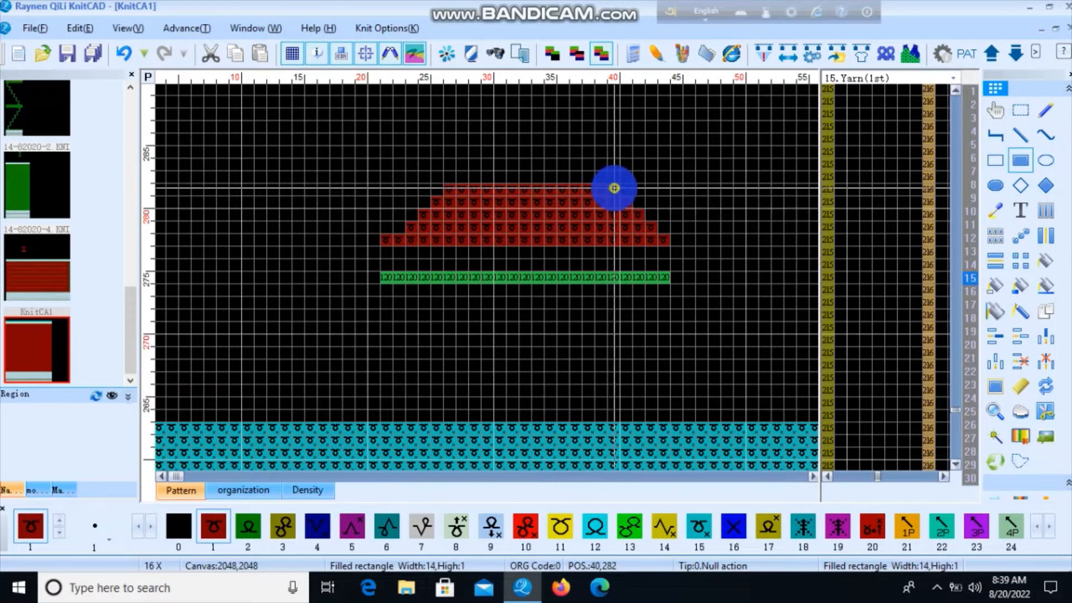
pyautogui.moveTo(463, 179); pyautogui.dragTo(592, 179)
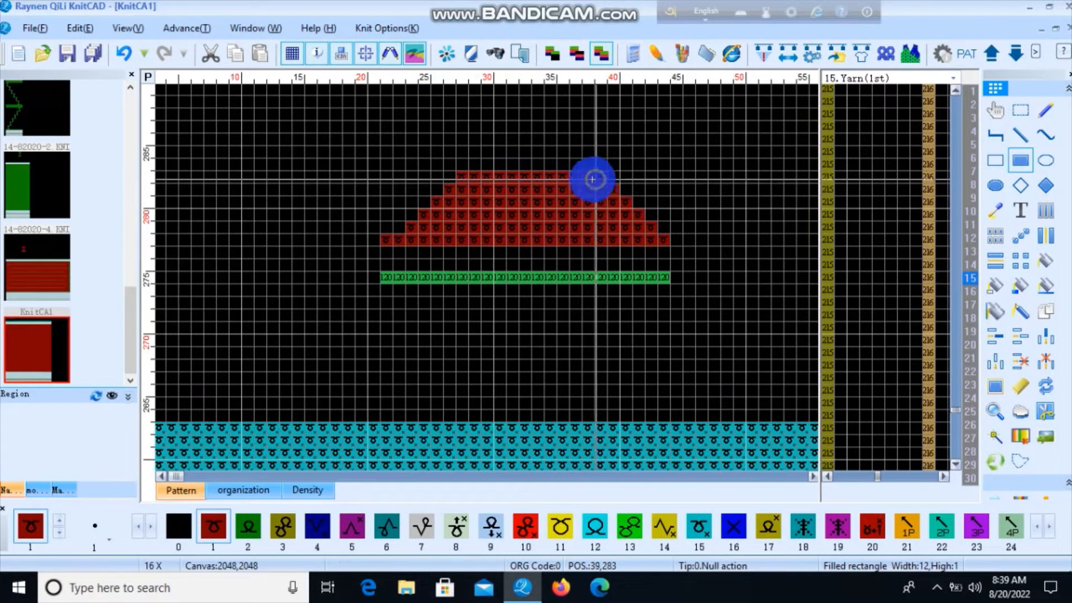
pyautogui.moveTo(479, 163); pyautogui.dragTo(584, 163)
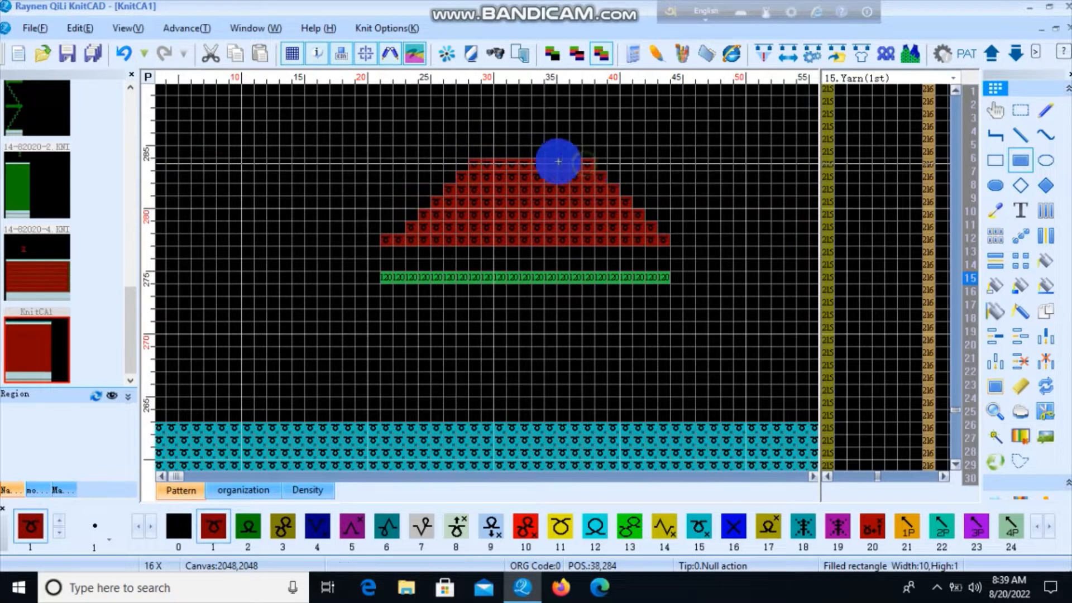
pyautogui.moveTo(487, 153); pyautogui.dragTo(571, 153)
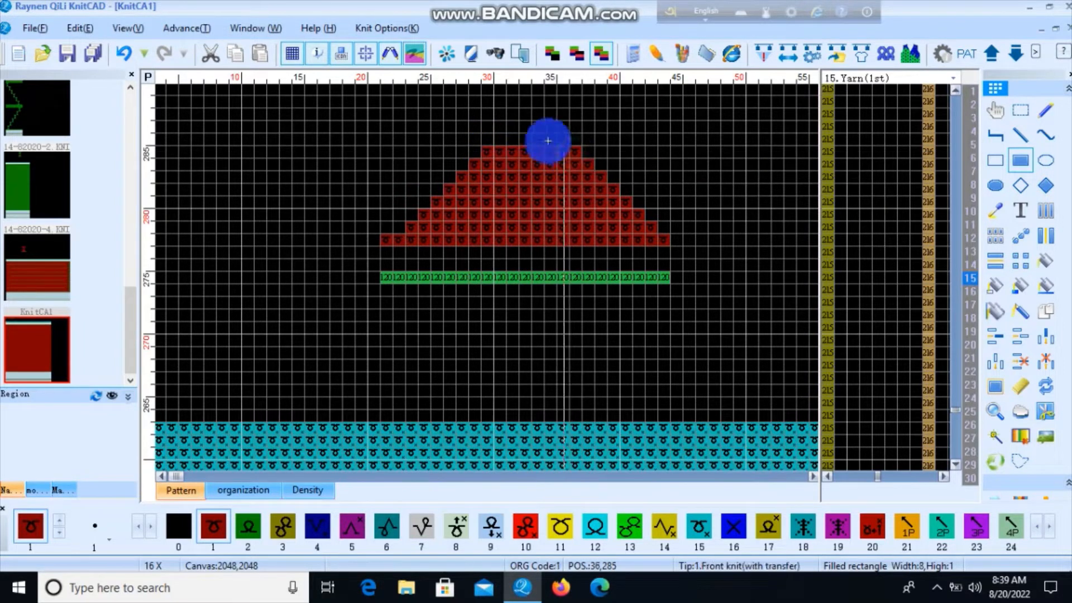
pyautogui.moveTo(497, 139); pyautogui.dragTo(545, 130)
pyautogui.scroll(2, 520, 113)
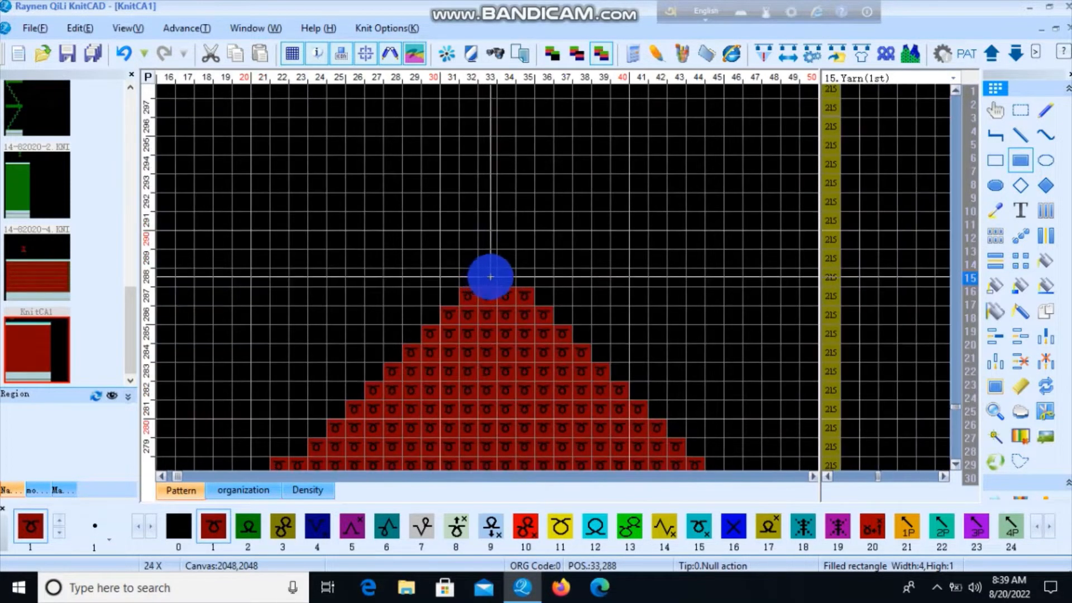
pyautogui.moveTo(491, 281); pyautogui.dragTo(501, 280)
# Frame the red pyramid and place a vertically flipped copy of it directly above, tip to tip.
pyautogui.scroll(-2, 486, 260)
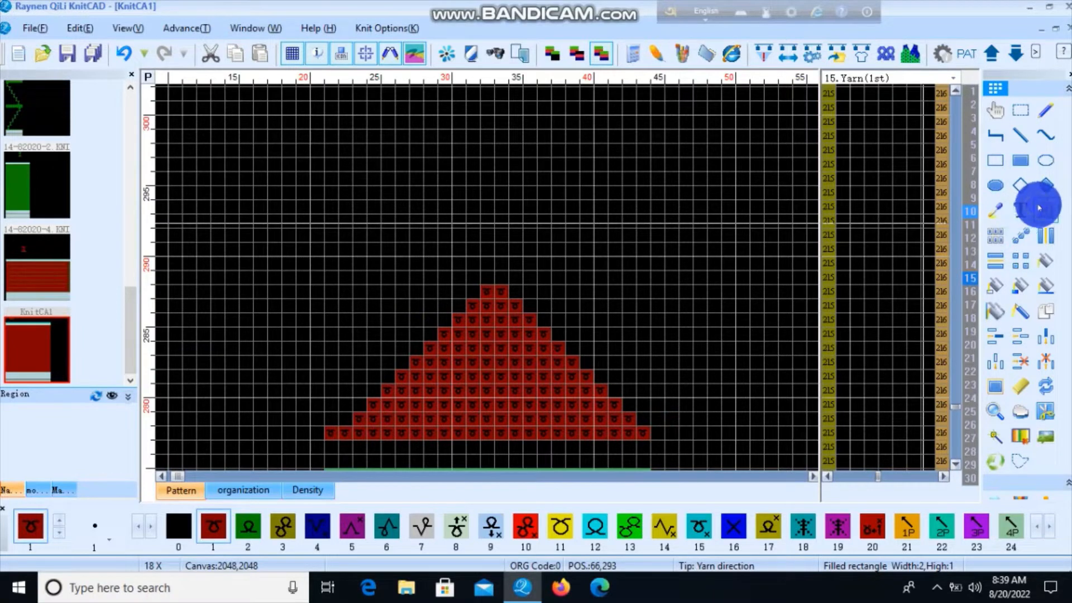
pyautogui.click(997, 232)
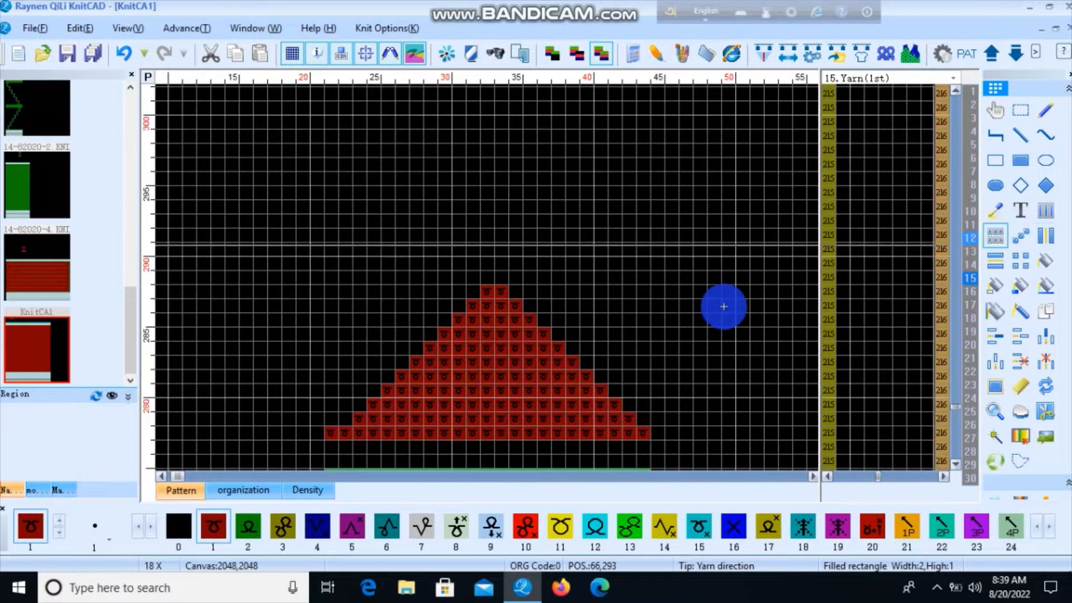
pyautogui.click(331, 433)
pyautogui.moveTo(382, 403); pyautogui.dragTo(673, 291)
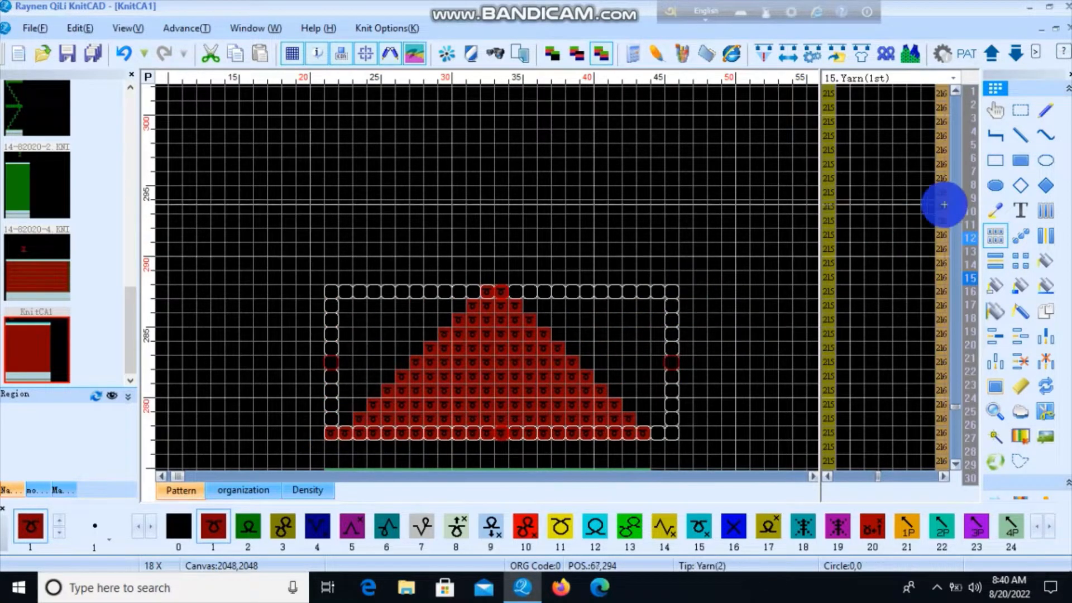
pyautogui.click(996, 257)
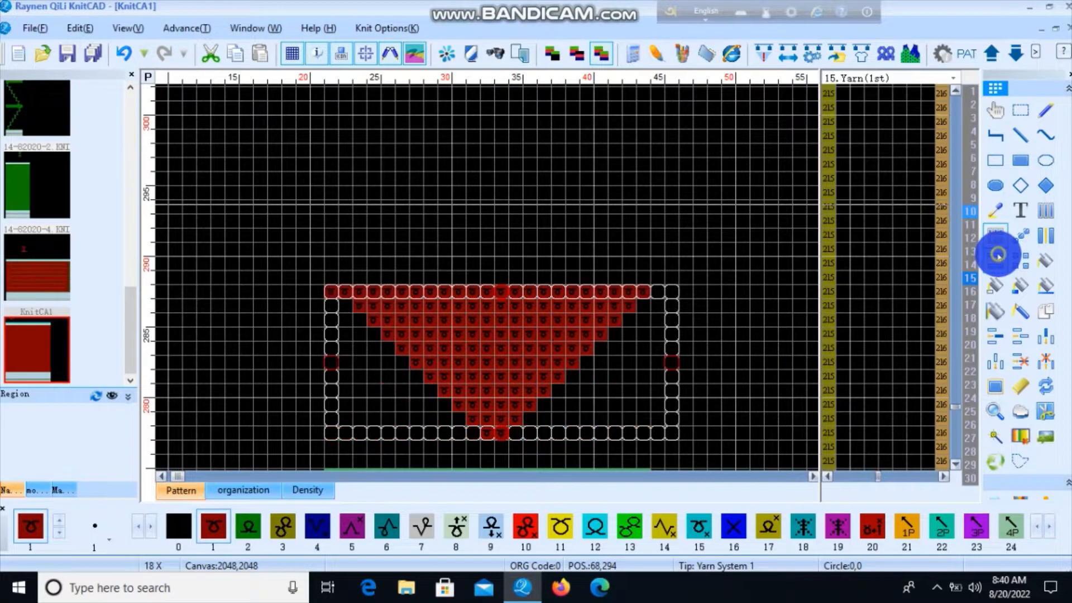
pyautogui.moveTo(490, 398); pyautogui.dragTo(493, 243)
pyautogui.moveTo(700, 151); pyautogui.dragTo(740, 191)
# Frame the inverted upper pyramid and move it down one row onto the tip of the lower pyramid.
pyautogui.moveTo(330, 132); pyautogui.dragTo(671, 271)
pyautogui.moveTo(329, 109); pyautogui.dragTo(687, 273)
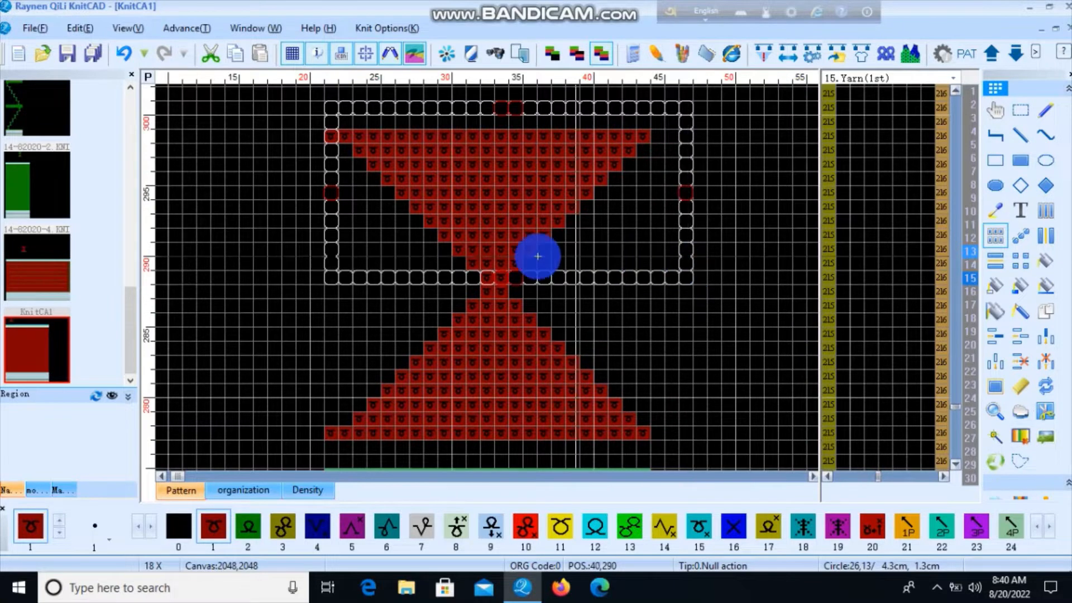
pyautogui.click(494, 273)
pyautogui.click(1038, 109)
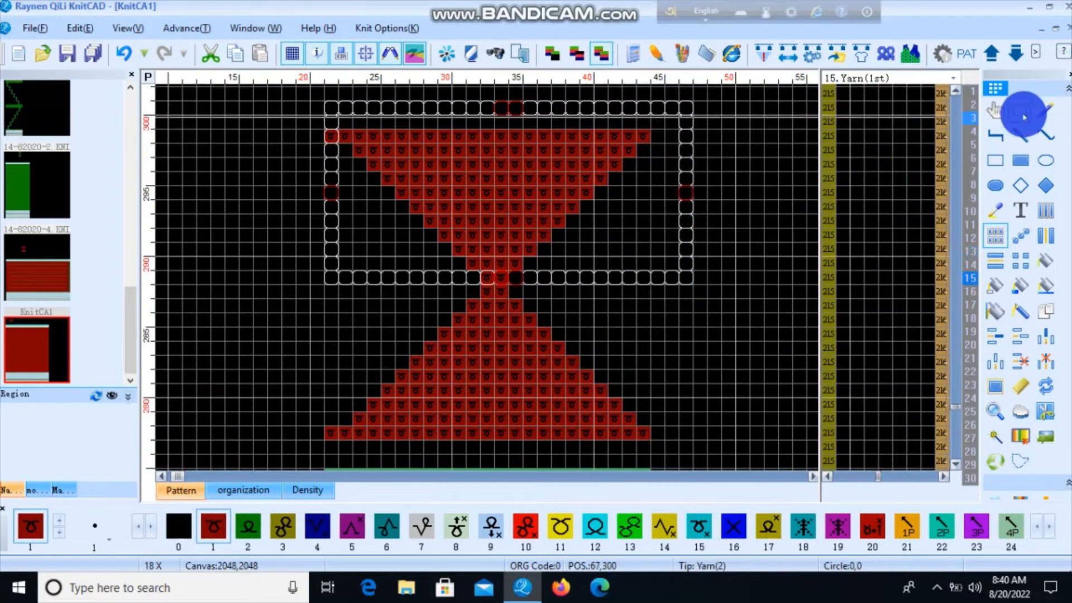
pyautogui.moveTo(500, 278); pyautogui.dragTo(500, 286)
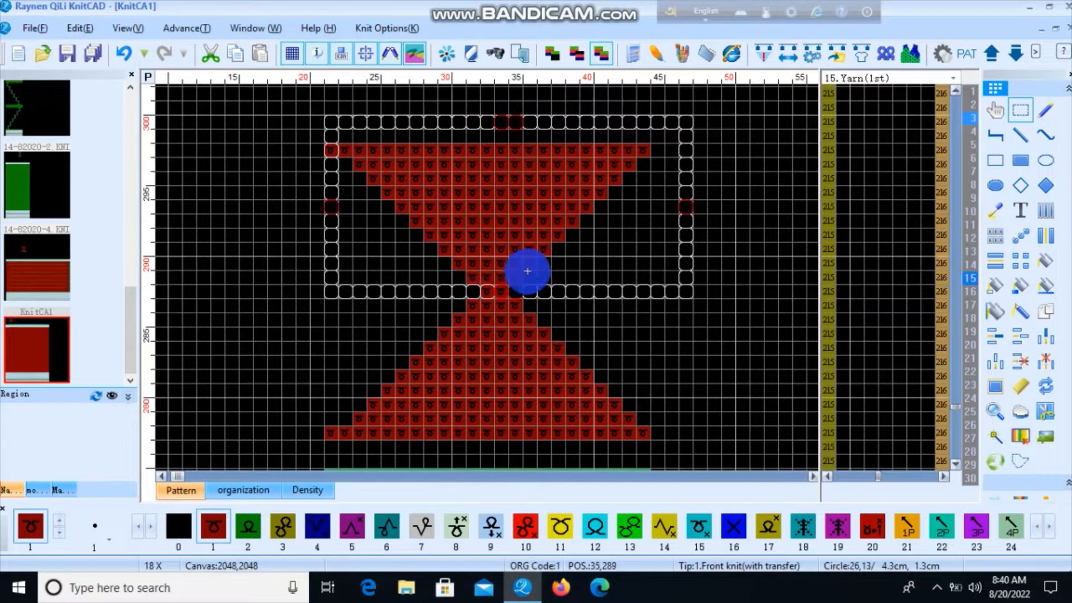
pyautogui.moveTo(783, 183); pyautogui.dragTo(136, 132)
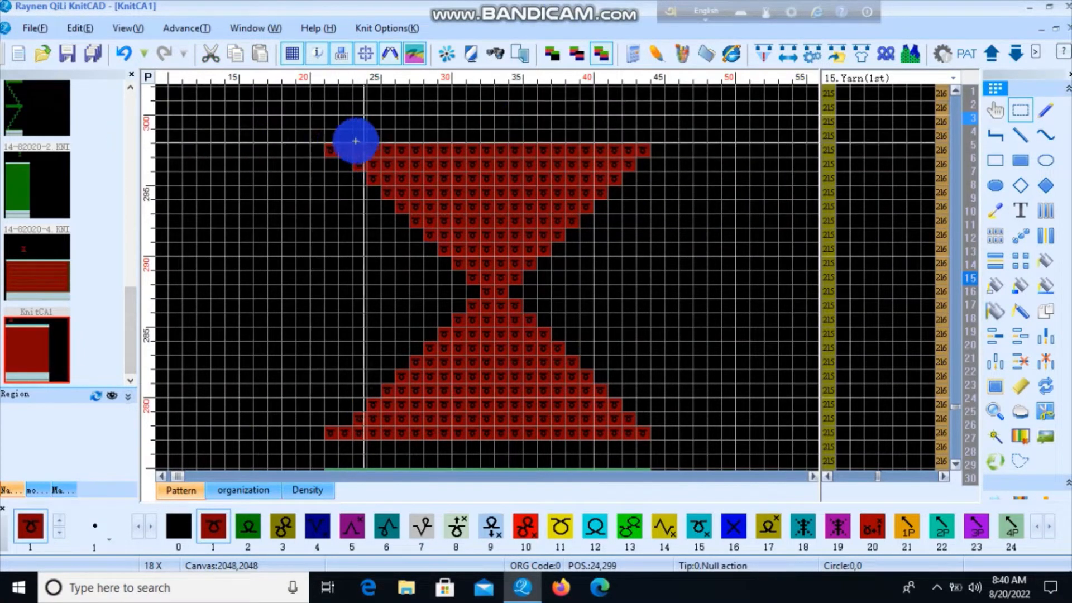
# Frame the upper pyramid with a 25 by 11 stitch selection, mirror it horizontally and shift it one stitch to the left.
pyautogui.moveTo(331, 149); pyautogui.dragTo(669, 286)
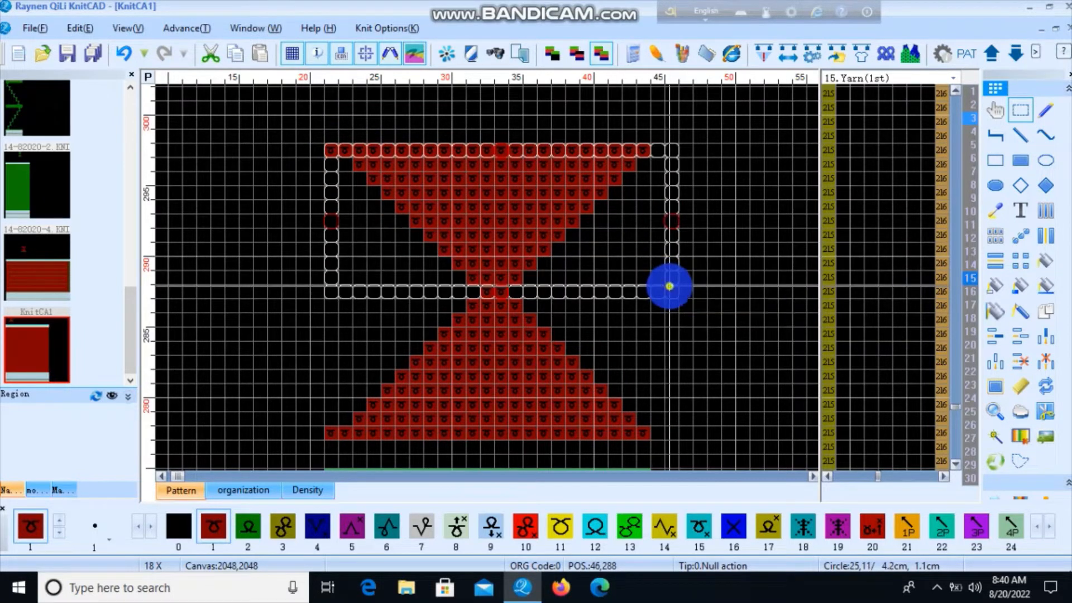
pyautogui.click(1049, 232)
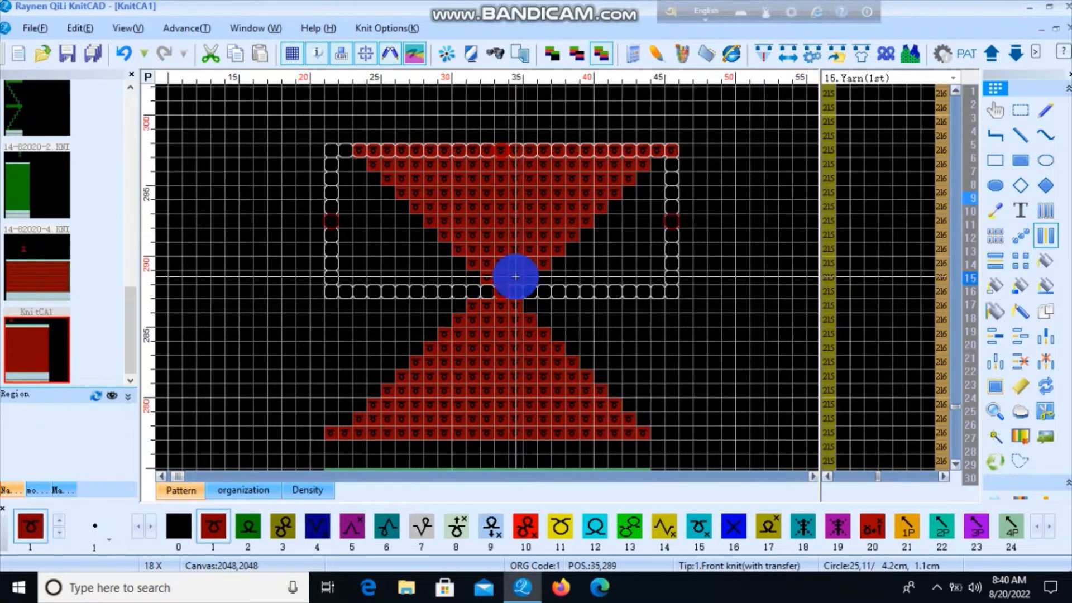
pyautogui.moveTo(515, 277); pyautogui.dragTo(506, 276)
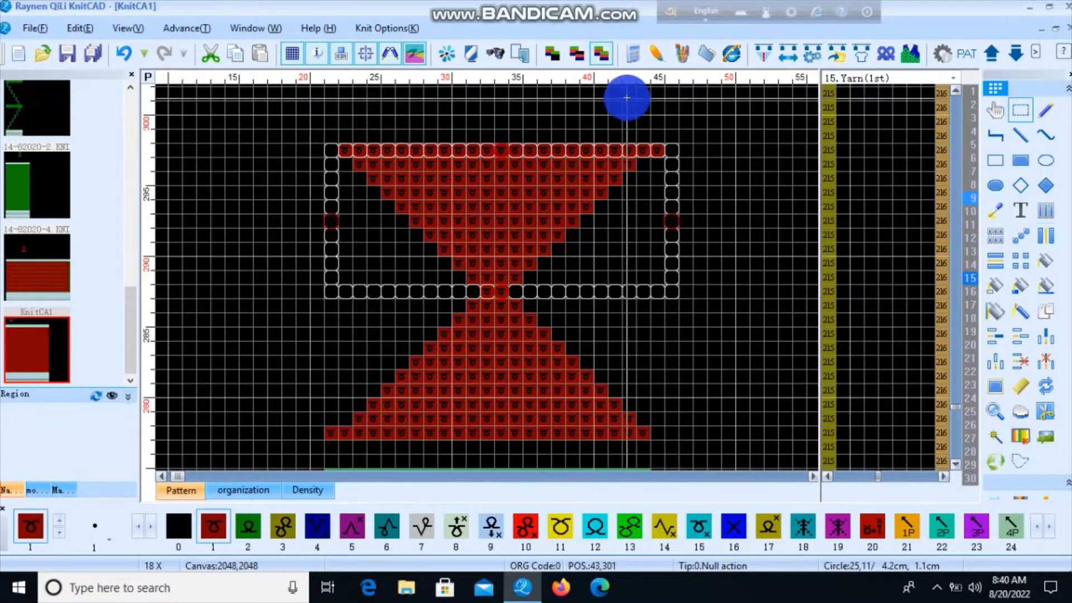
pyautogui.moveTo(629, 103); pyautogui.dragTo(670, 116)
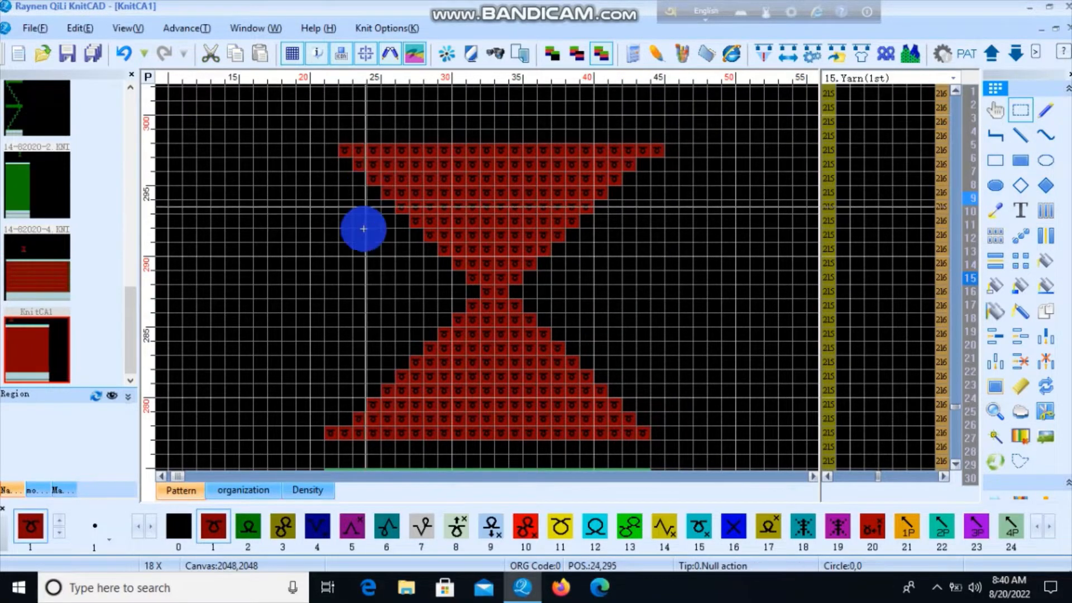
# Measure the width and height of the hourglass together with the green row using selection frames.
pyautogui.scroll(-2, 417, 275)
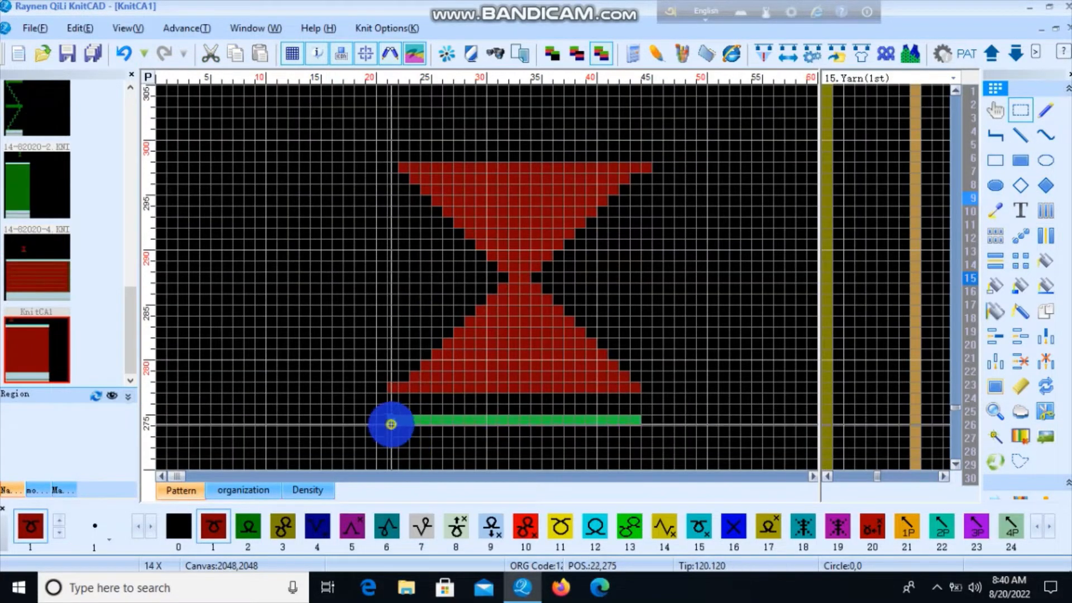
pyautogui.moveTo(391, 425); pyautogui.dragTo(636, 163)
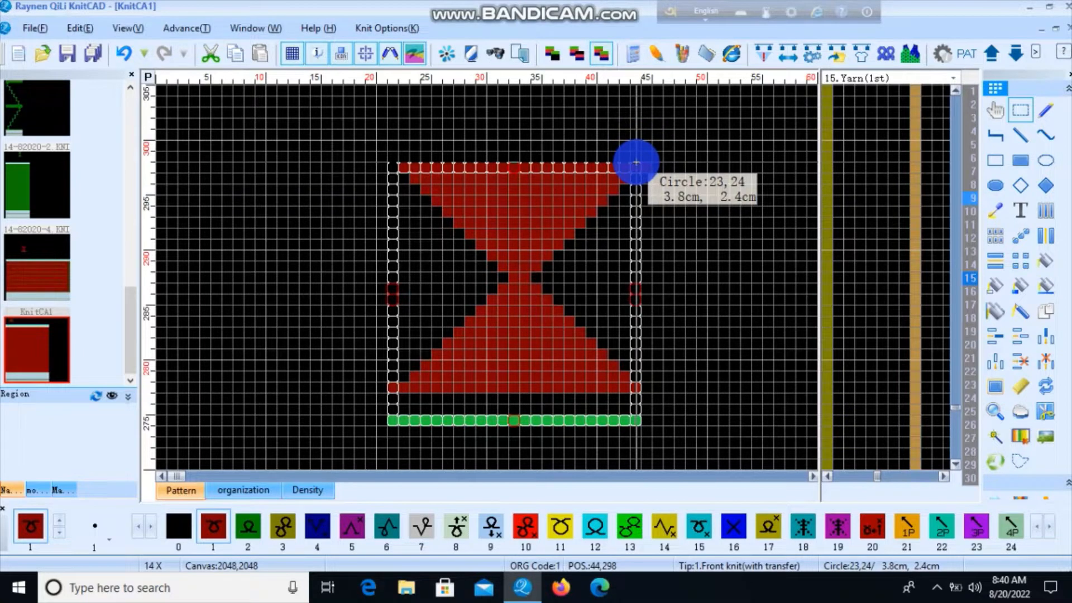
pyautogui.moveTo(635, 162)
pyautogui.mouseDown()
pyautogui.moveTo(663, 164)
pyautogui.moveTo(650, 166)
pyautogui.mouseUp()
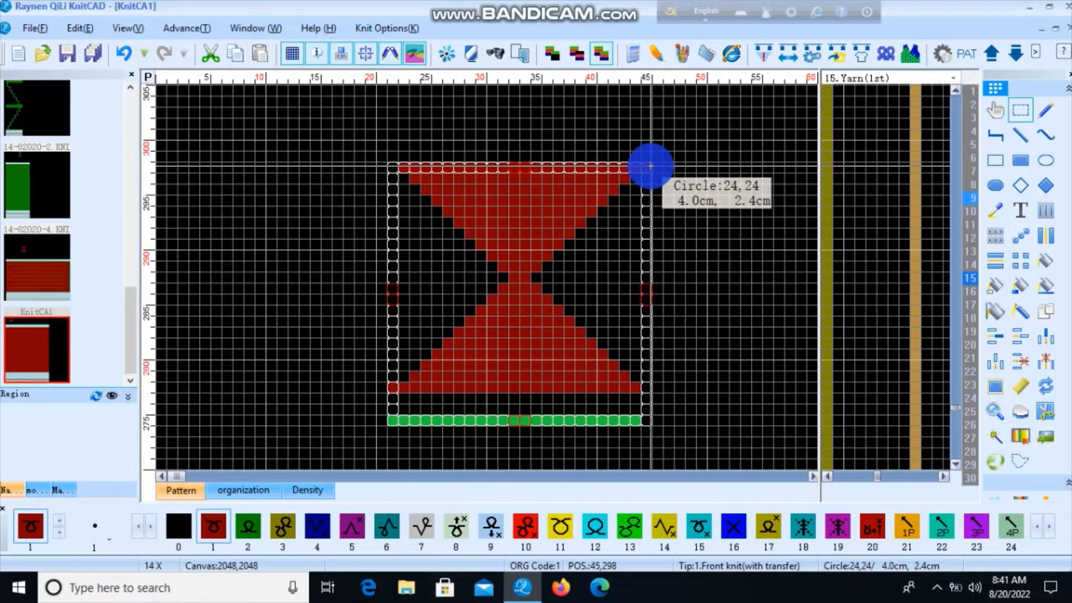
pyautogui.moveTo(651, 166); pyautogui.dragTo(663, 160)
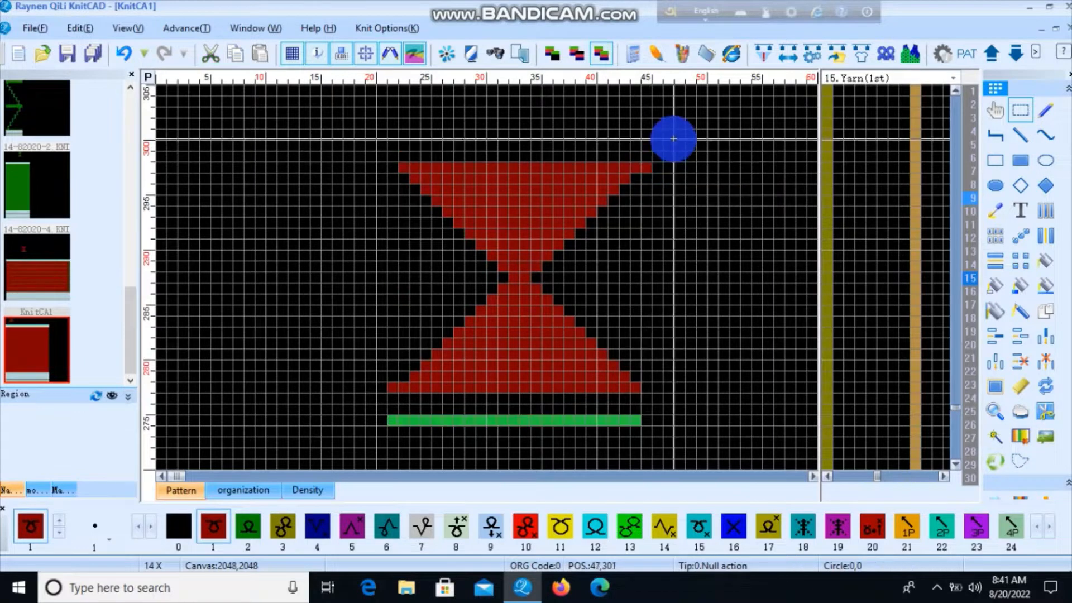
pyautogui.moveTo(402, 164); pyautogui.dragTo(638, 415)
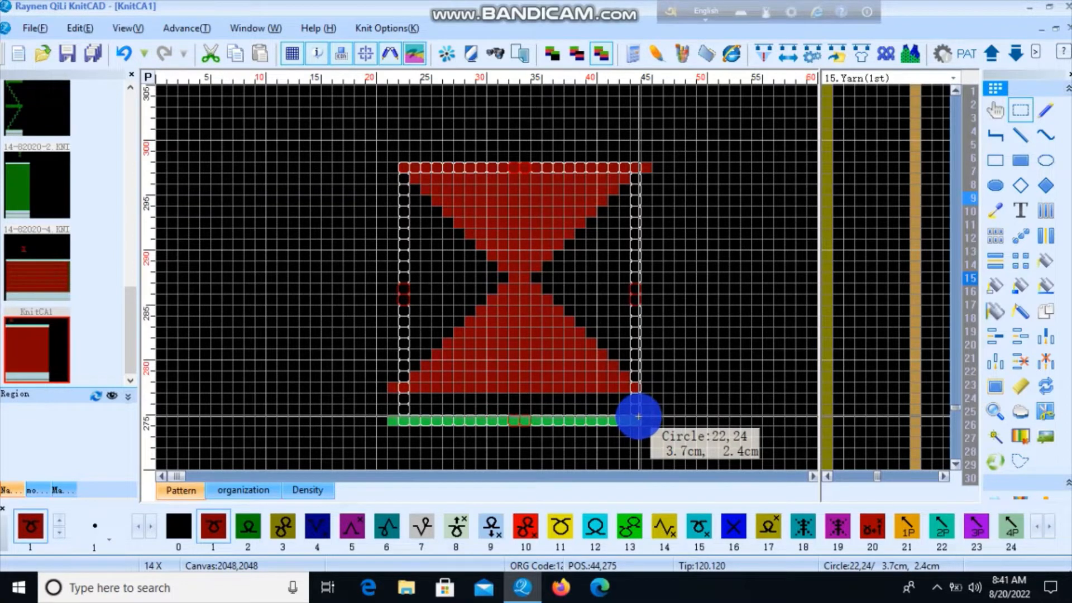
pyautogui.moveTo(641, 416); pyautogui.dragTo(641, 416)
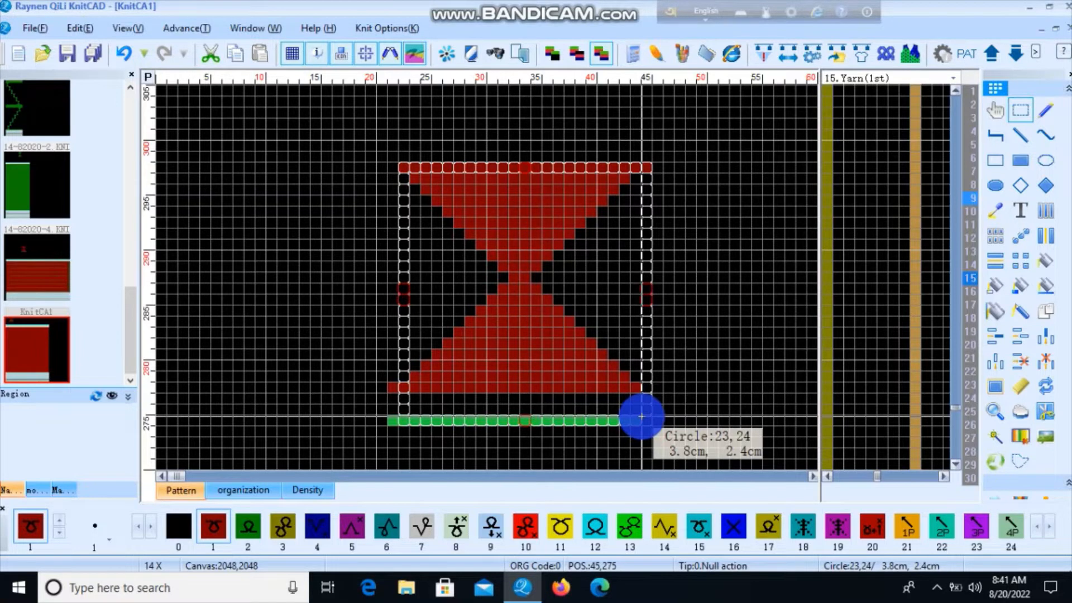
pyautogui.moveTo(641, 416); pyautogui.dragTo(641, 416)
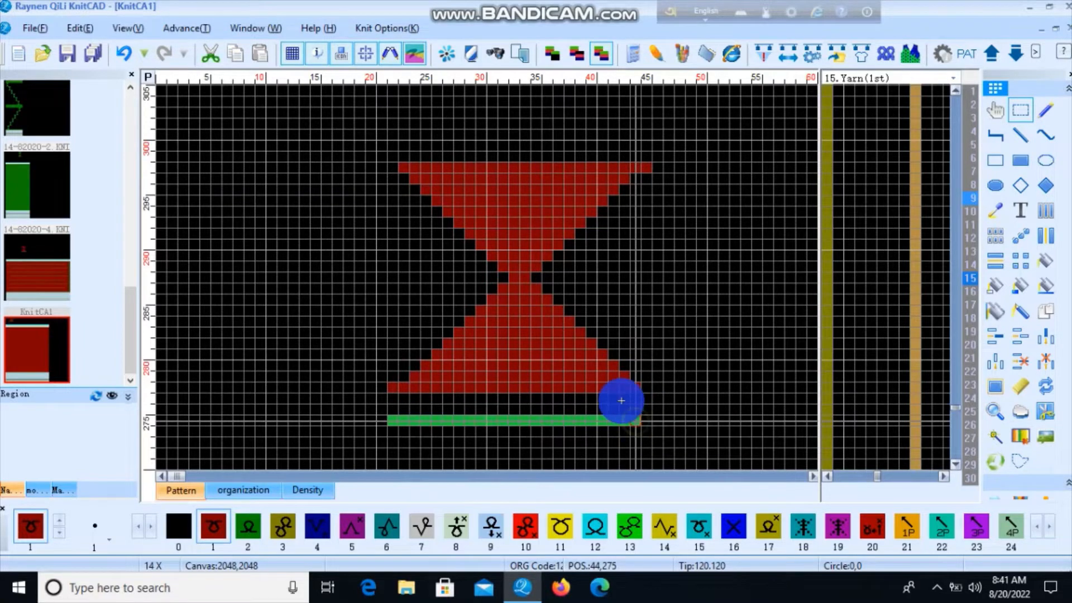
pyautogui.moveTo(621, 401); pyautogui.dragTo(402, 167)
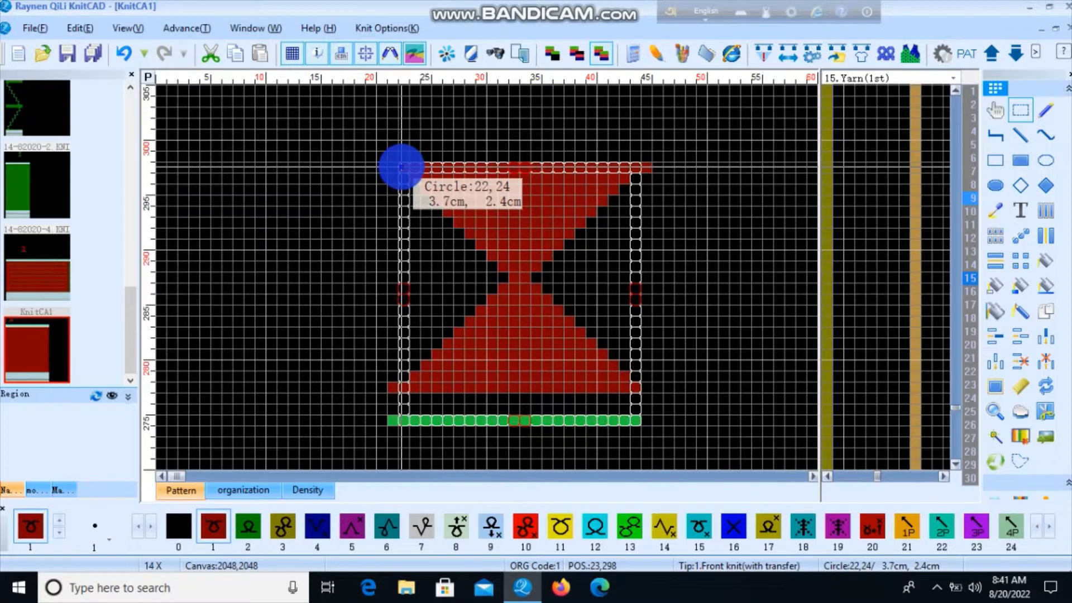
pyautogui.moveTo(402, 166); pyautogui.dragTo(402, 166)
# Mark a single stitch in color 254 at column 22, row 297, beside the upper pyramid.
pyautogui.press('2')
pyautogui.press('5')
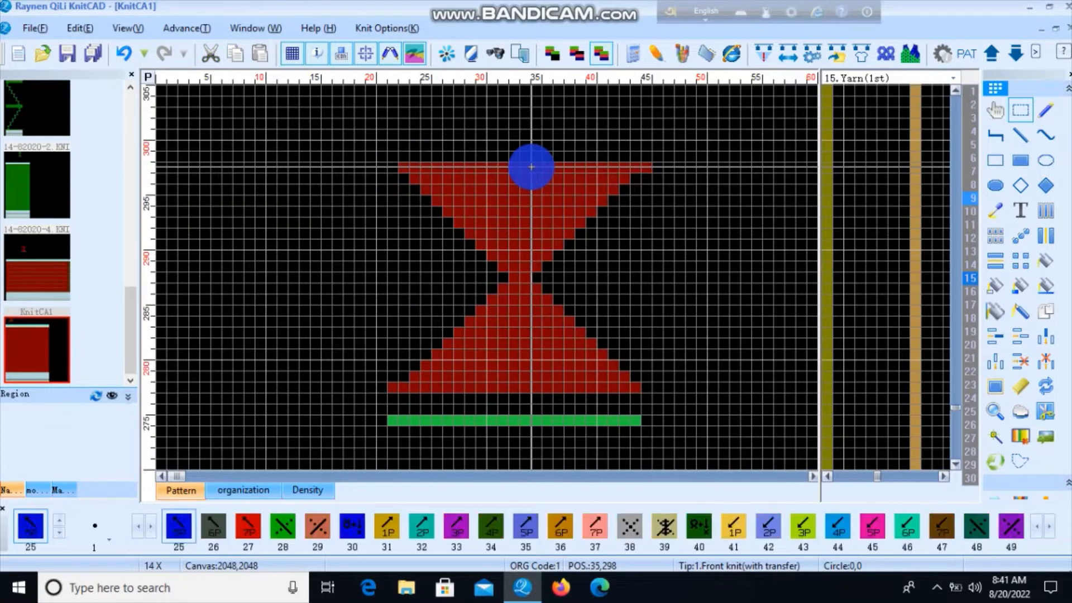
pyautogui.press('4')
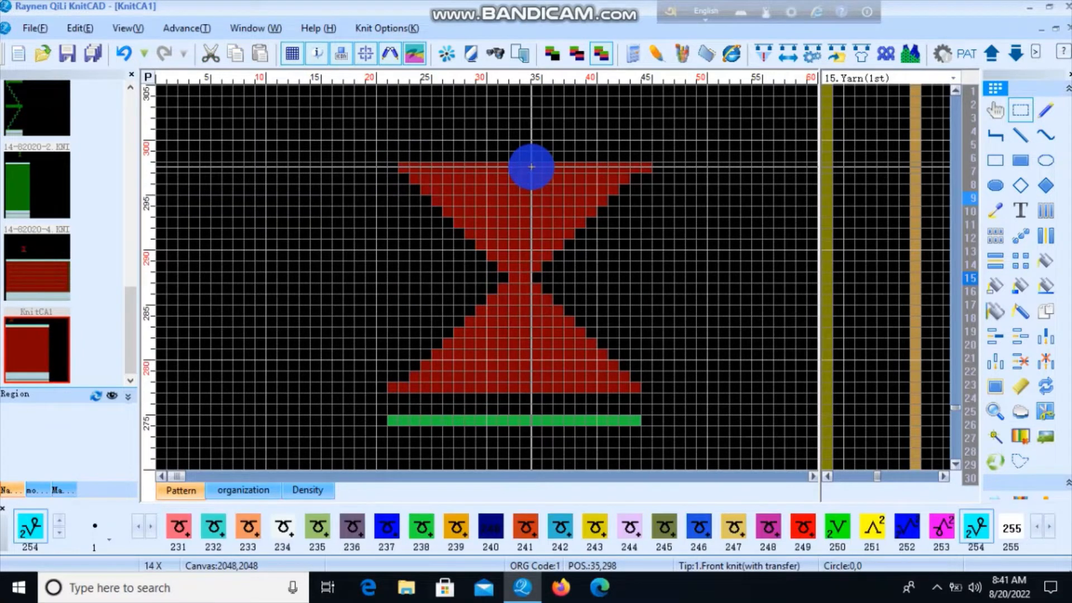
pyautogui.click(1045, 111)
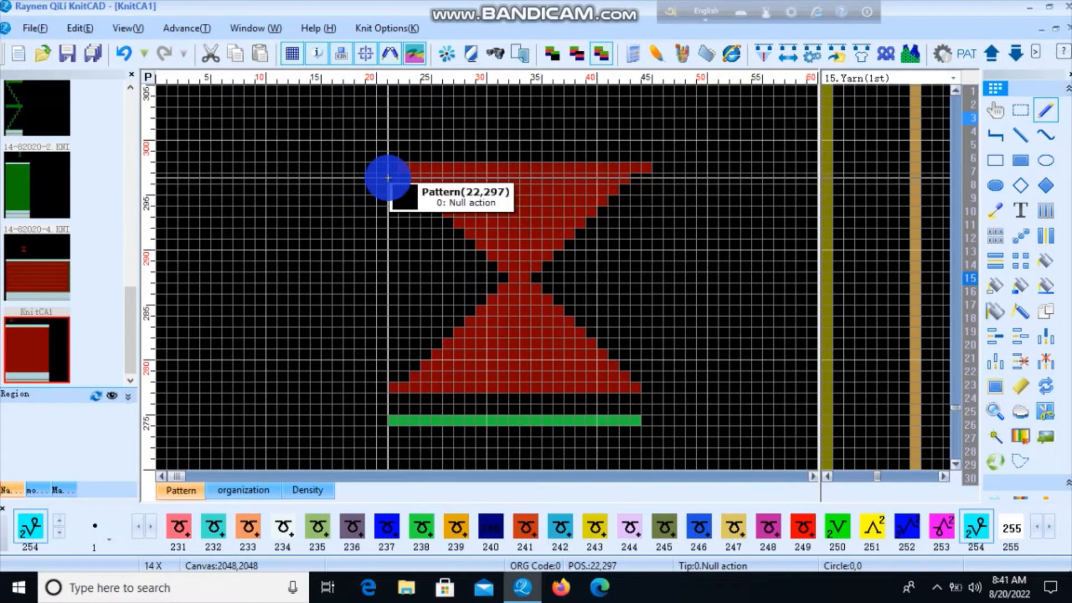
pyautogui.click(389, 173)
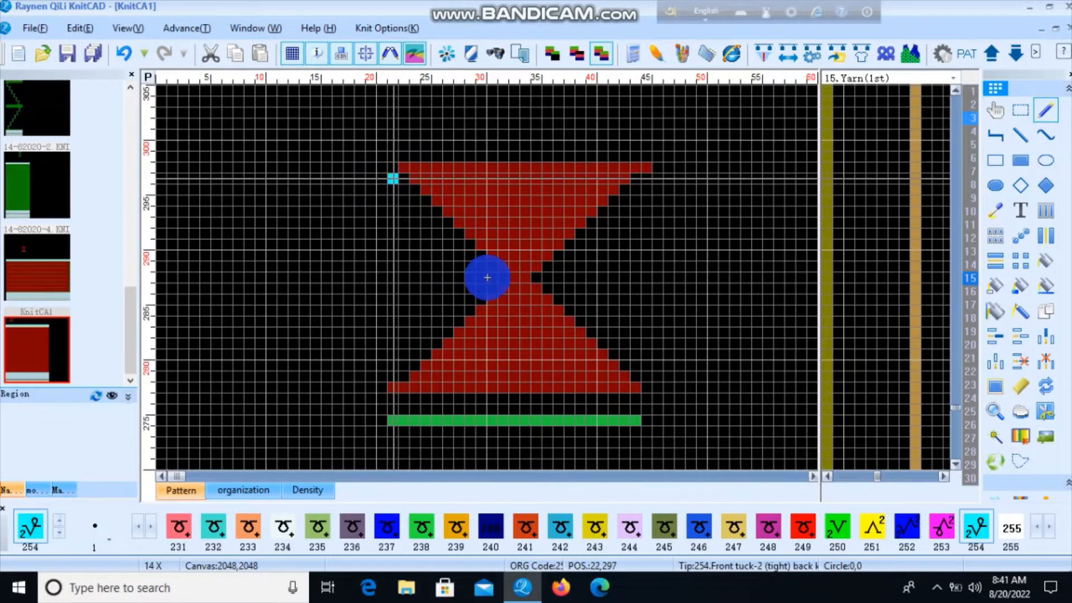
# Draw a color 1 row at row 301 above the hourglass: one stitch at column 22 plus a filled rectangle 23 stitches wide.
pyautogui.scroll(2, 485, 277)
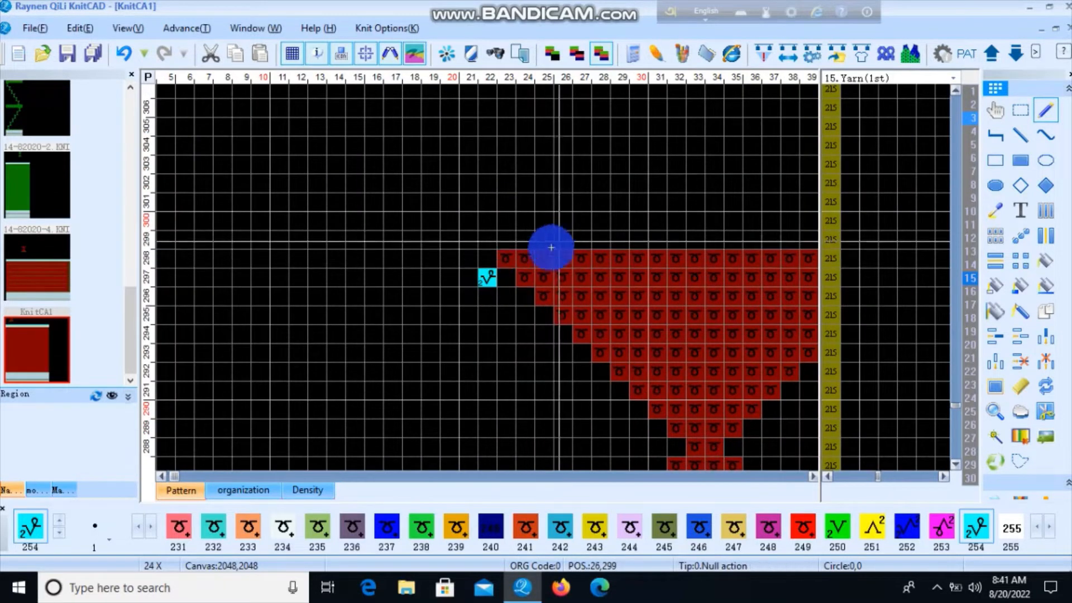
pyautogui.scroll(-1, 448, 277)
pyautogui.scroll(-4, 447, 277)
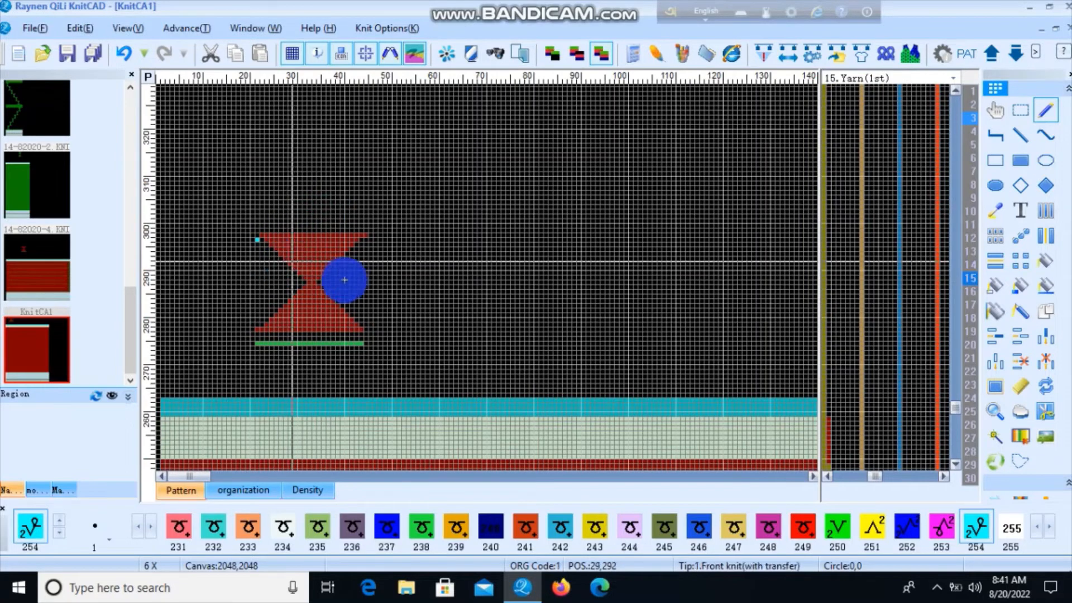
pyautogui.scroll(1, 340, 301)
pyautogui.scroll(1, 357, 263)
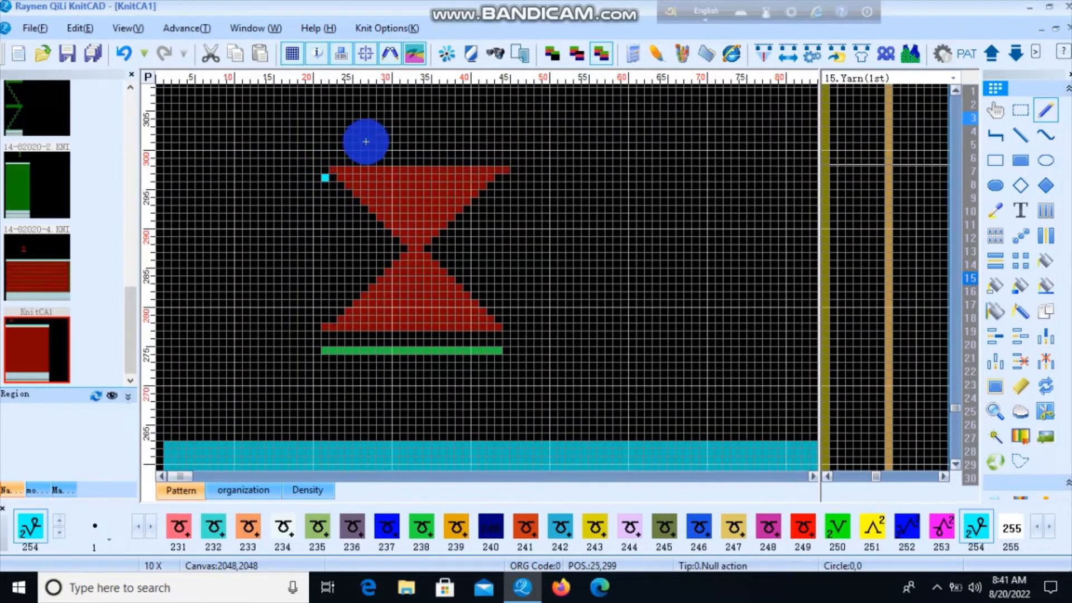
pyautogui.scroll(4, 345, 167)
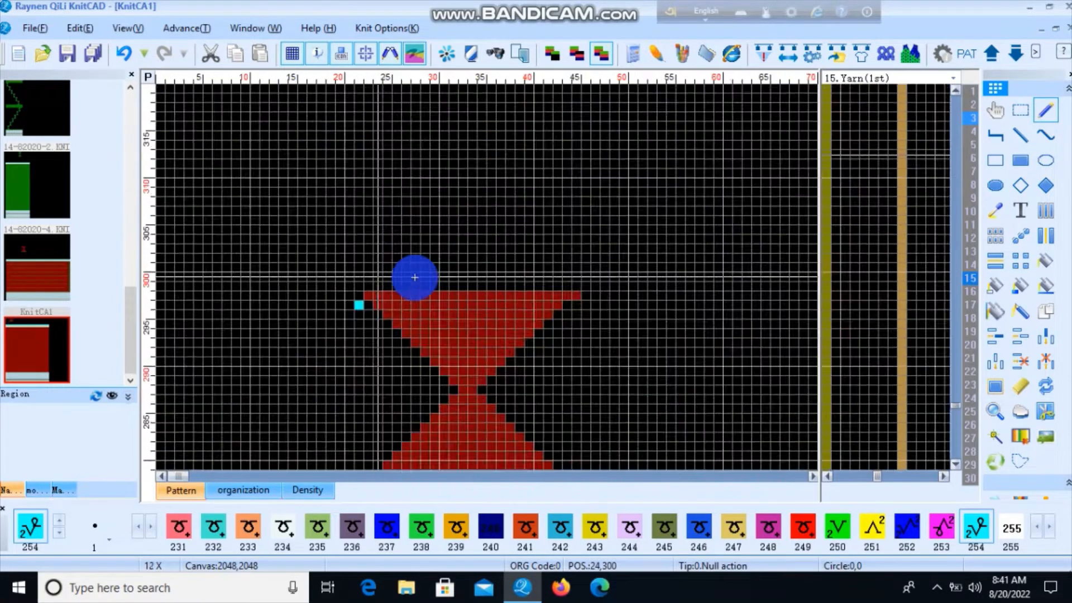
pyautogui.press('1')
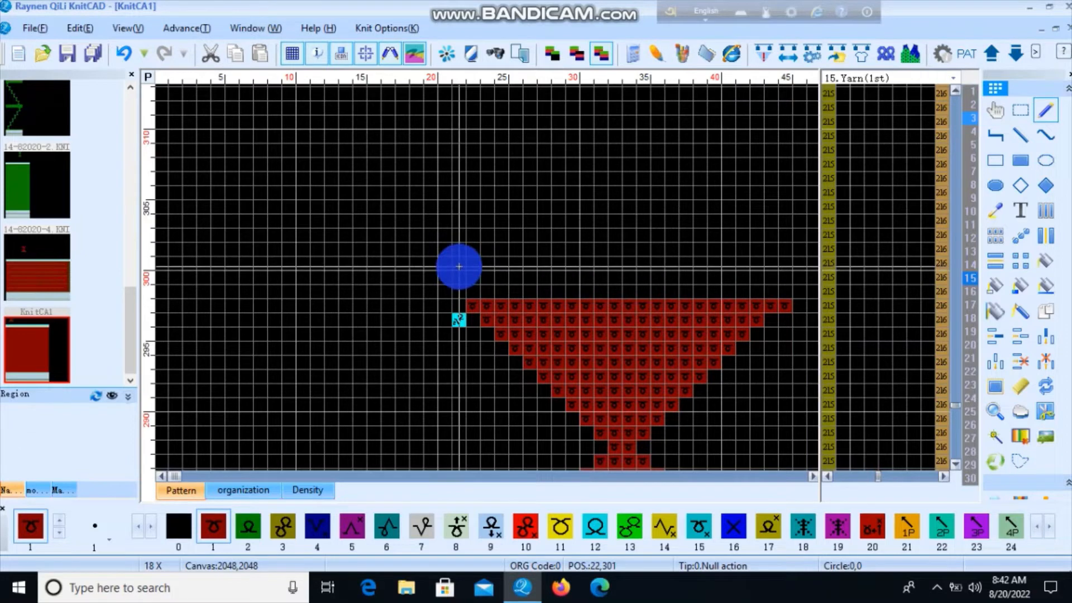
pyautogui.click(470, 266)
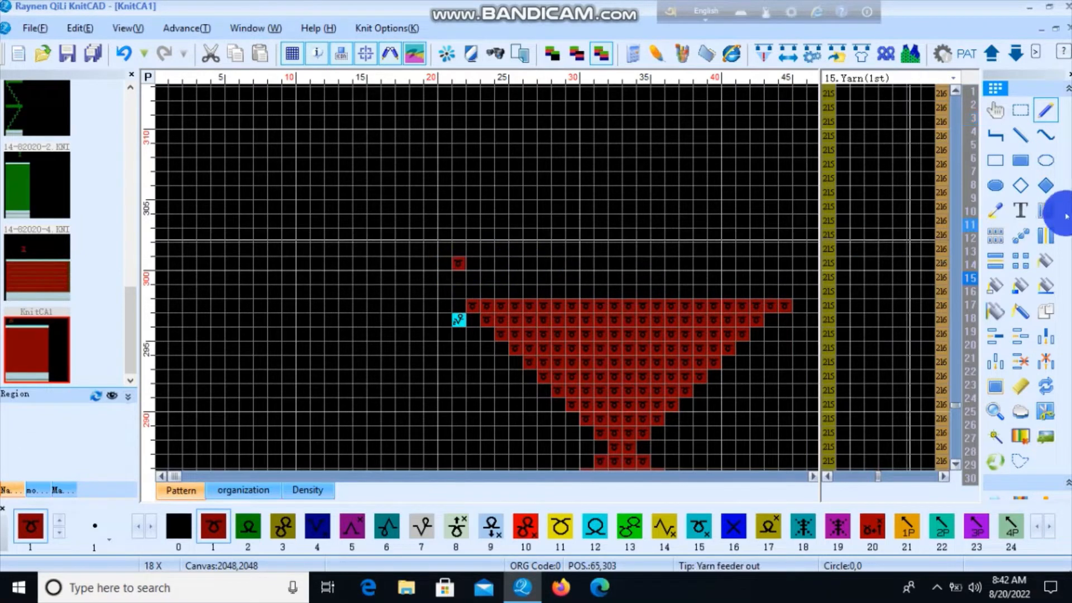
pyautogui.click(1020, 160)
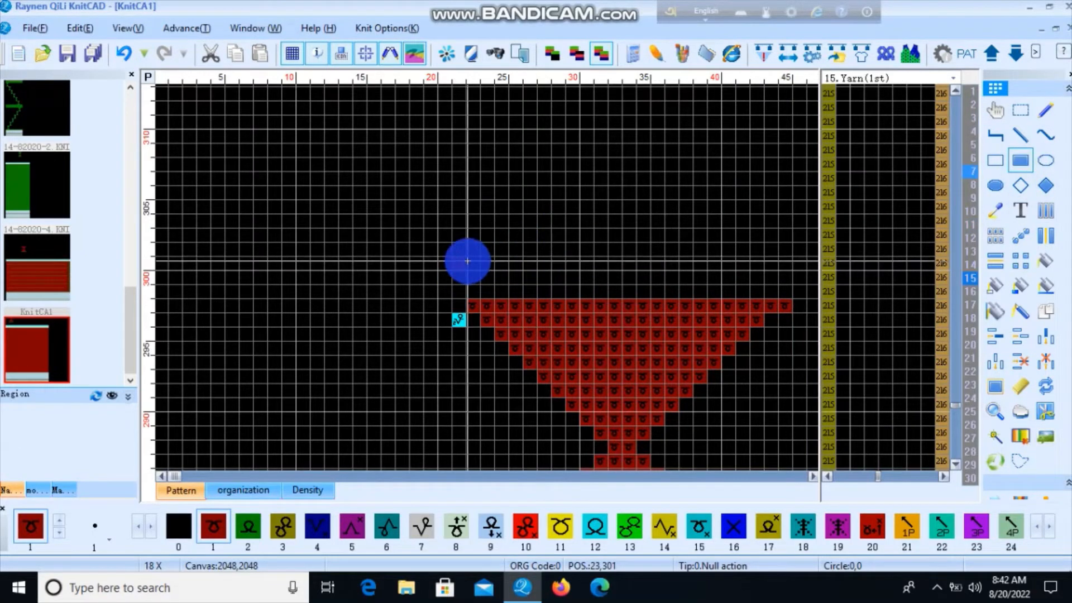
pyautogui.moveTo(467, 261); pyautogui.dragTo(786, 259)
pyautogui.scroll(-1, 711, 347)
pyautogui.scroll(-1, 413, 407)
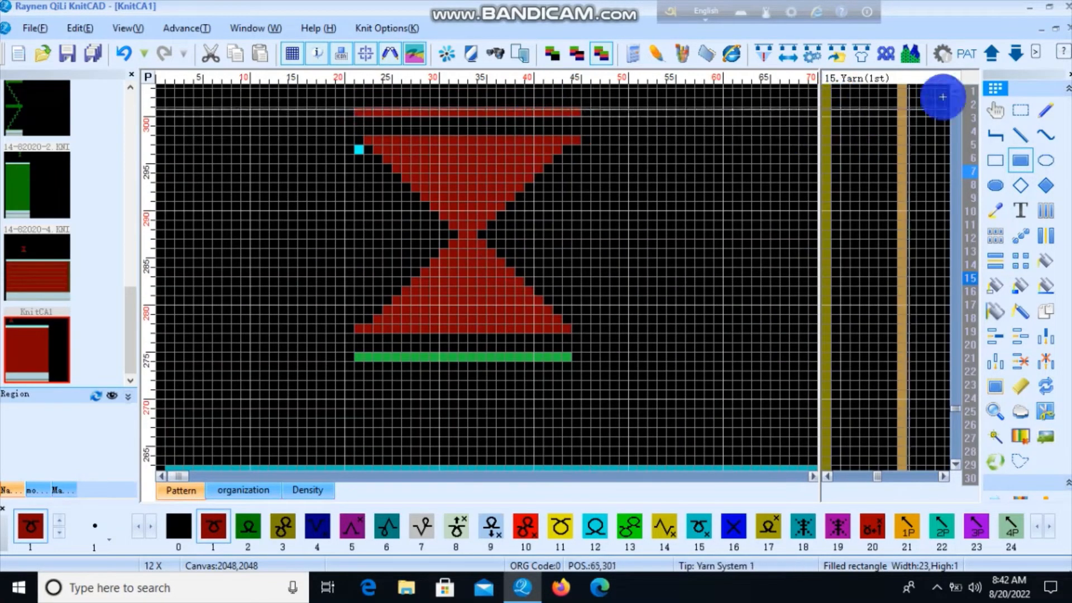
# Draw a filled rectangle in color 2, 1 wide and 27 high, from row 301 to row 275 in column 4 of the Cycle option area.
pyautogui.click(974, 95)
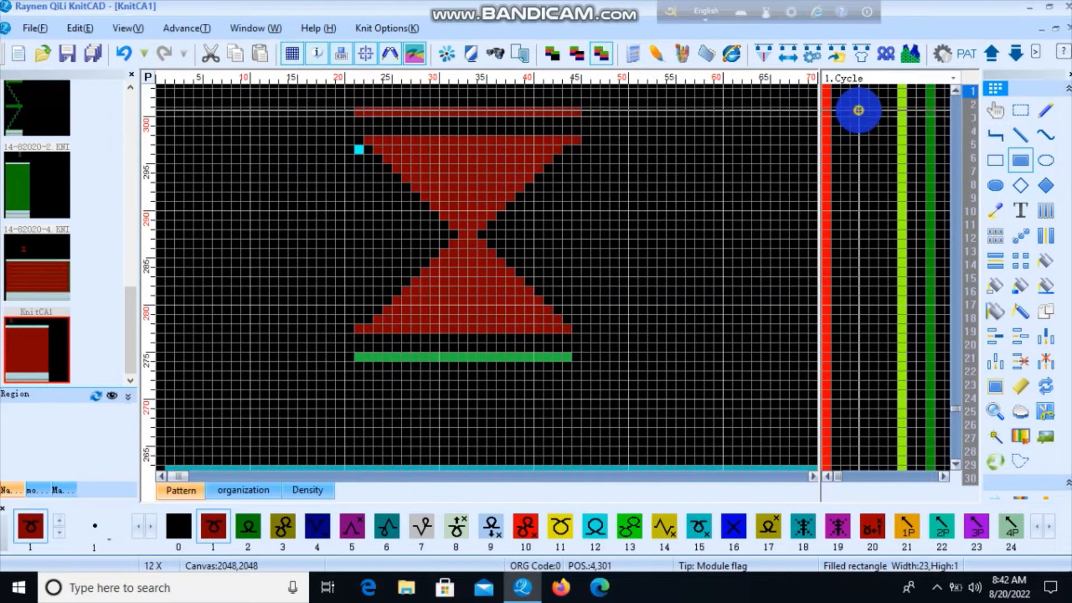
pyautogui.moveTo(859, 110); pyautogui.dragTo(855, 355)
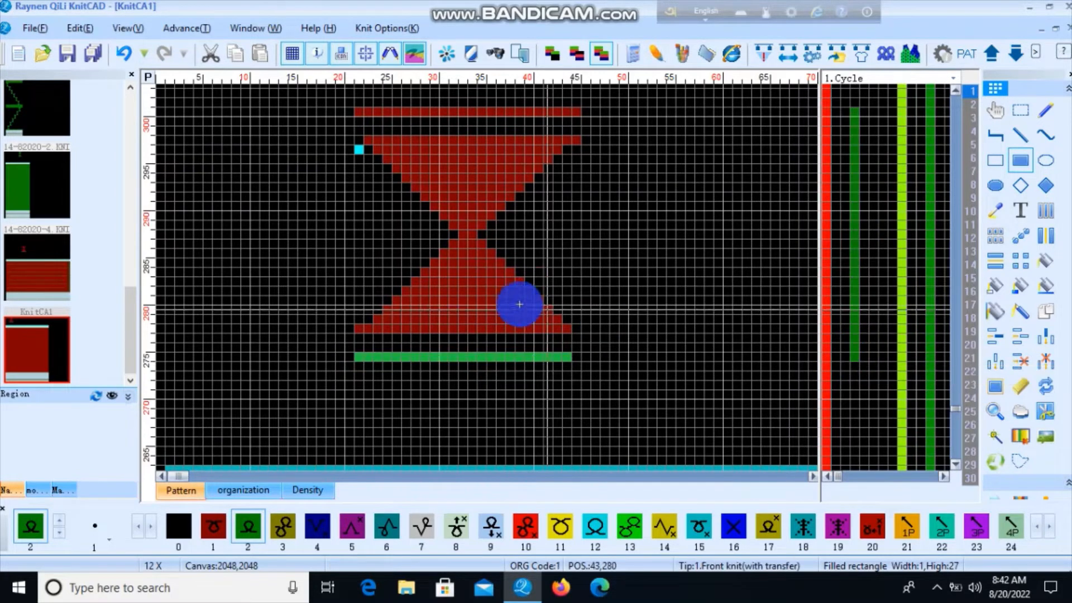
pyautogui.scroll(-2, 517, 291)
pyautogui.scroll(-1, 294, 259)
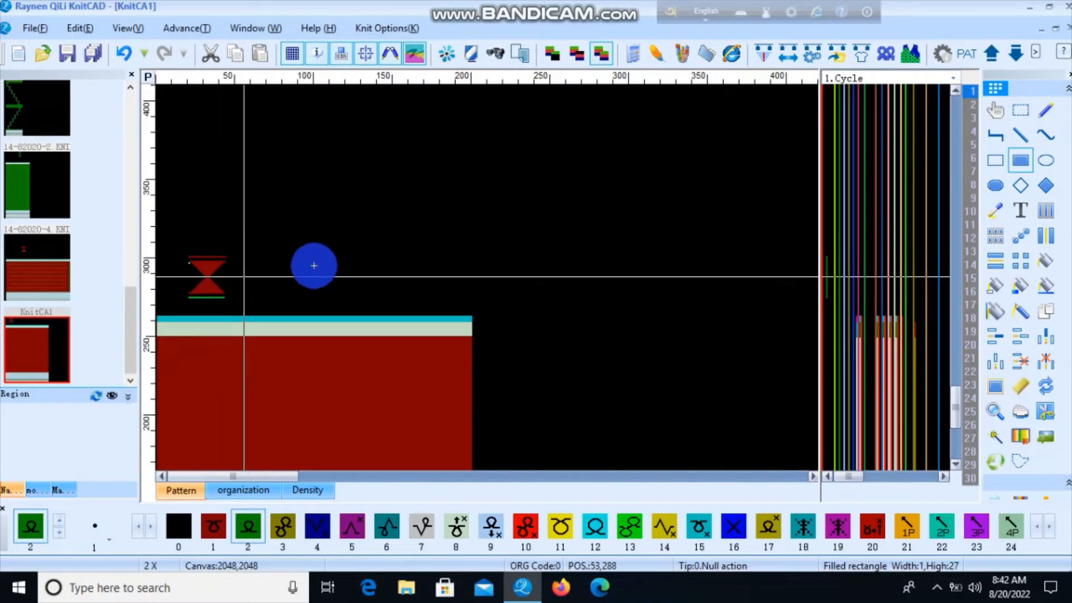
# Copy the 23-stitch green row into the red piece at row 60 and, offset 11 stitches right, at row 72.
pyautogui.scroll(1, 243, 287)
pyautogui.scroll(2, 285, 278)
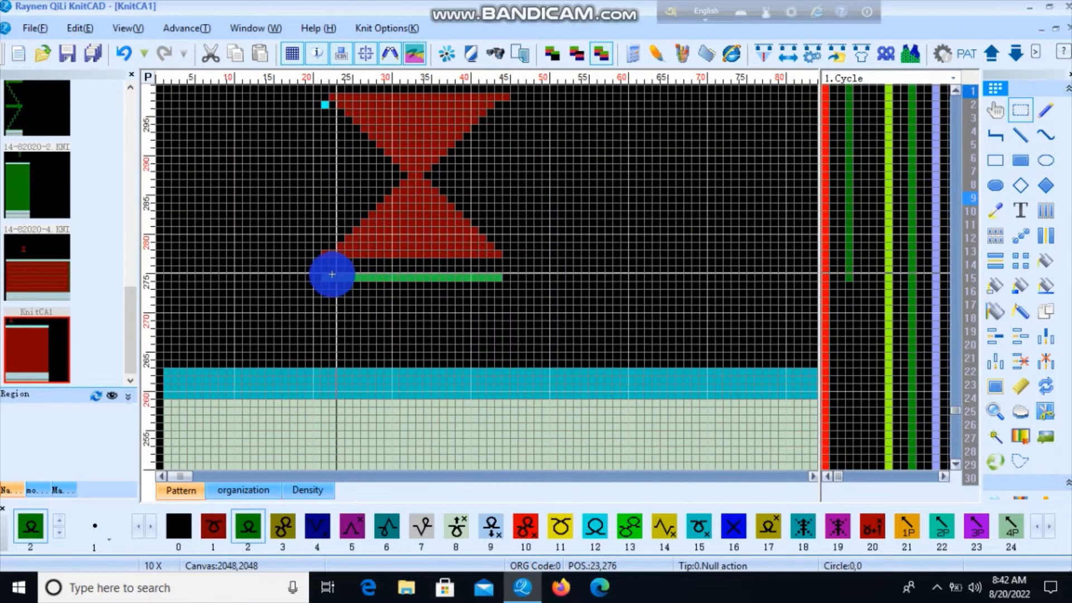
pyautogui.scroll(2, 475, 278)
pyautogui.moveTo(455, 276); pyautogui.dragTo(476, 140)
pyautogui.scroll(-6, 420, 330)
pyautogui.scroll(5, 311, 277)
pyautogui.scroll(1, 331, 363)
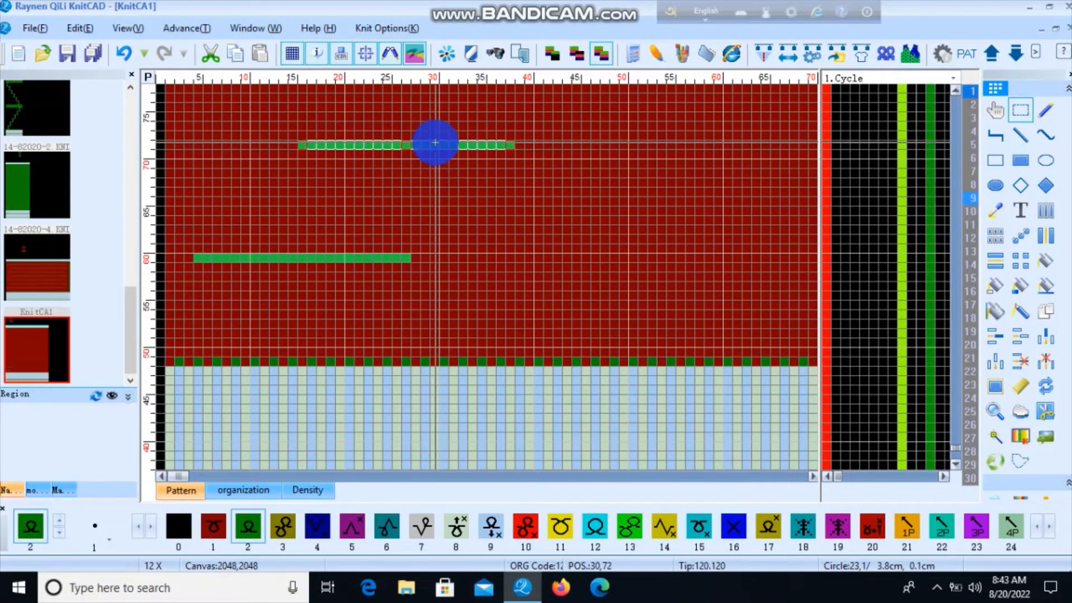
# Repeat the green strips twice to the right along rows 60 and 72, leaving one stitch between copies.
pyautogui.moveTo(434, 143); pyautogui.dragTo(605, 216)
pyautogui.scroll(-1, 713, 240)
pyautogui.scroll(-1, 488, 276)
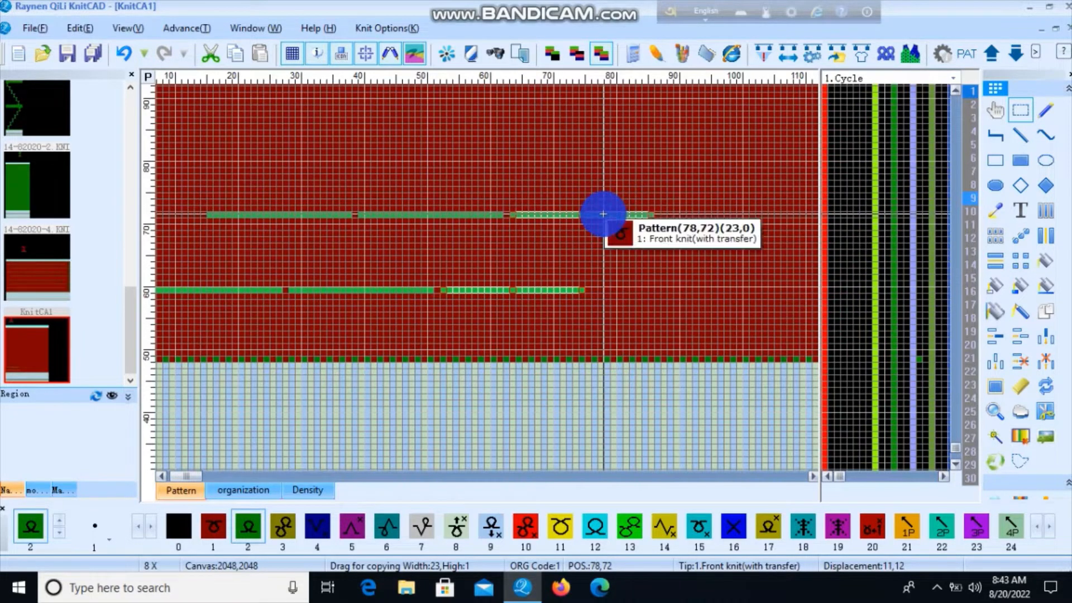
# Run the knitting simulation preview and examine the hexagonal openings formed along the two green rows.
pyautogui.scroll(-1, 375, 278)
pyautogui.moveTo(478, 152); pyautogui.dragTo(588, 227)
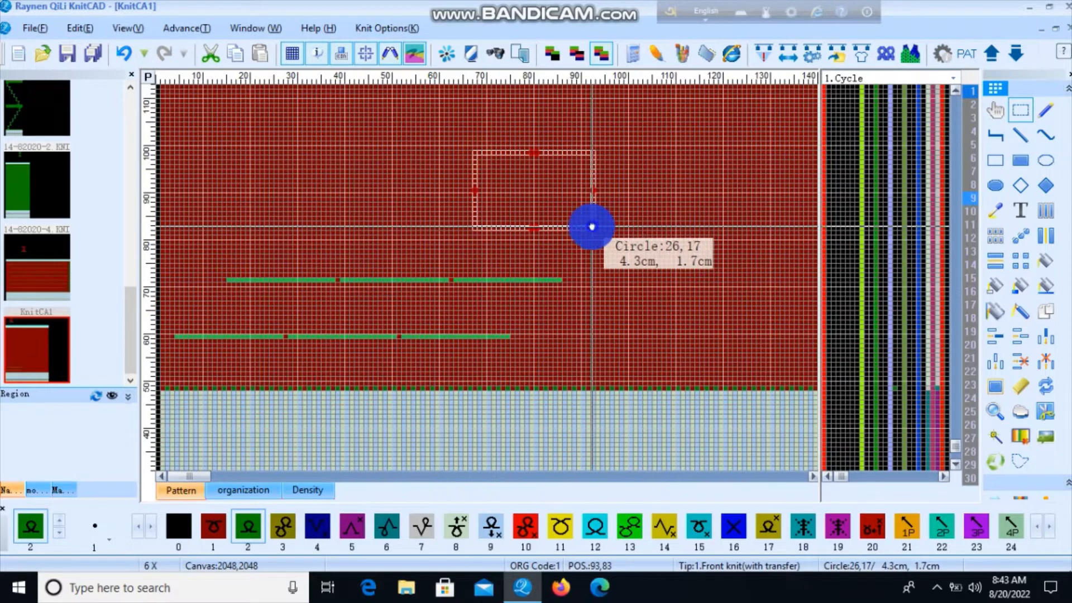
pyautogui.click(914, 55)
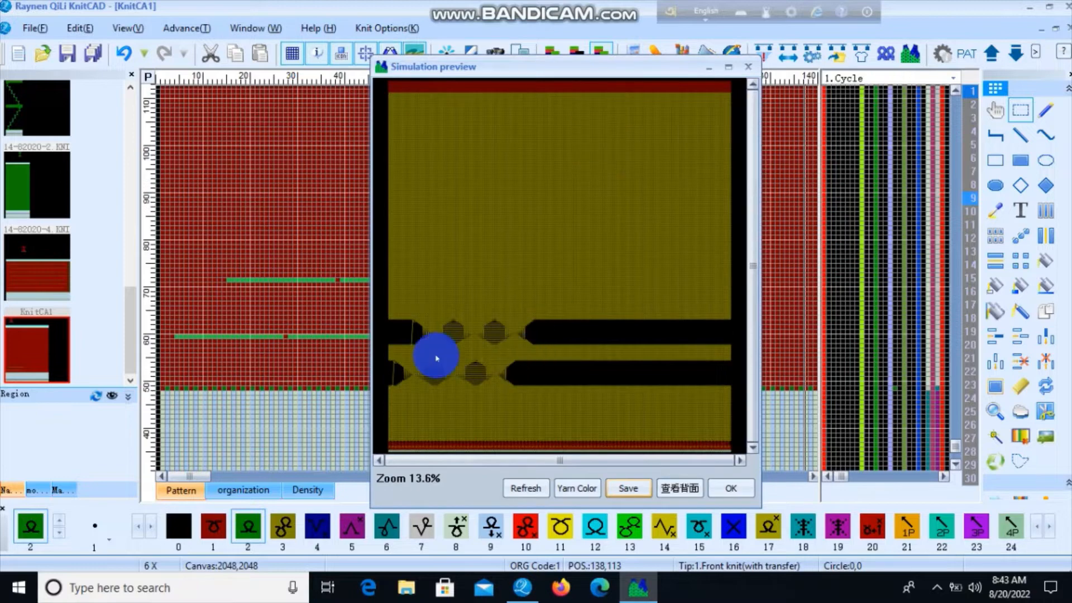
pyautogui.scroll(3, 437, 357)
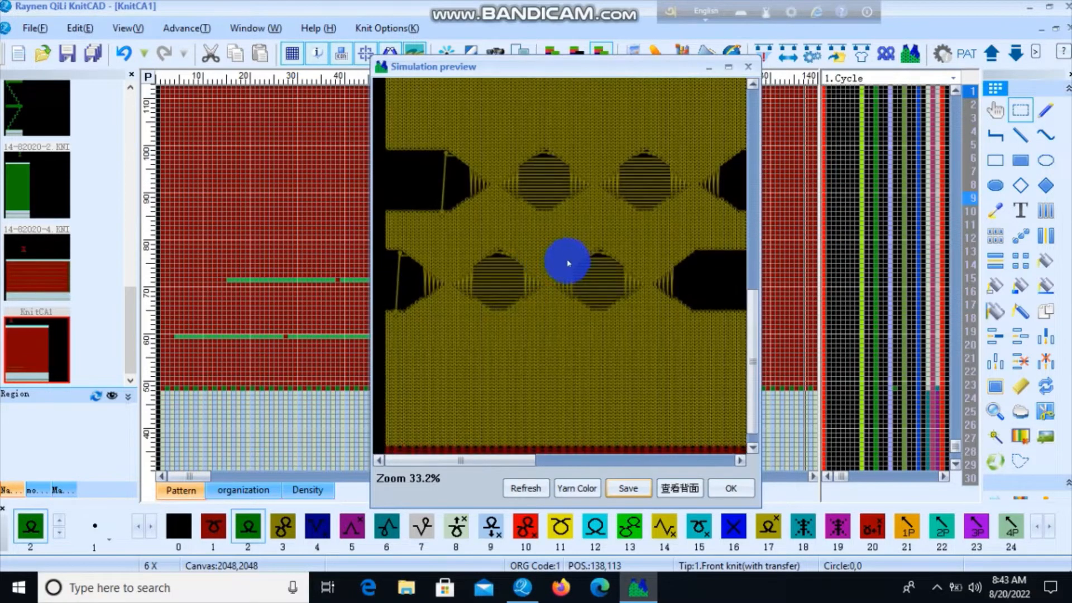
pyautogui.scroll(1, 568, 263)
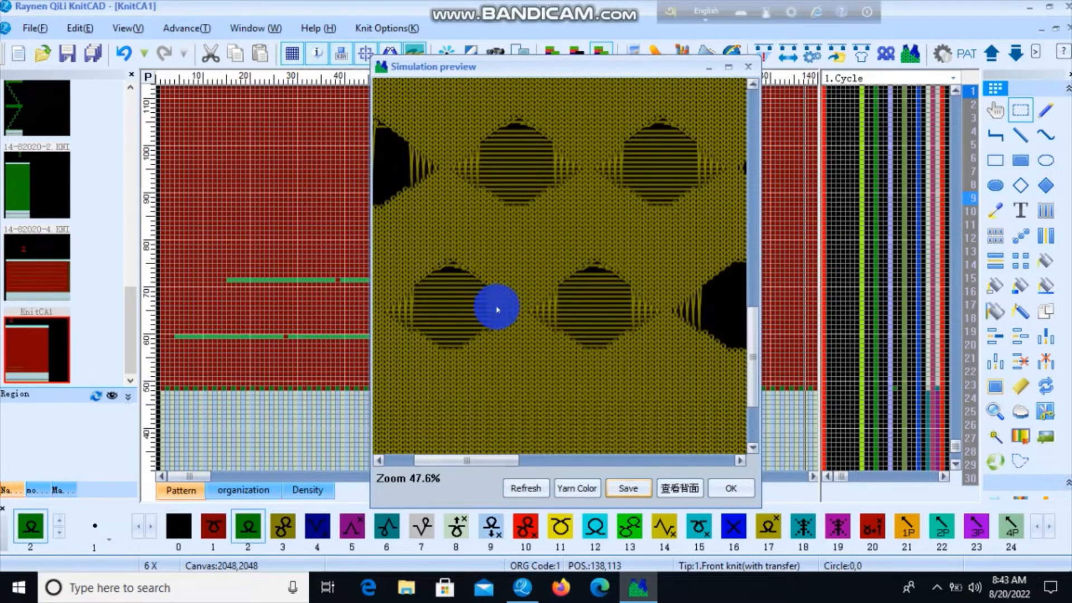
pyautogui.scroll(1, 595, 249)
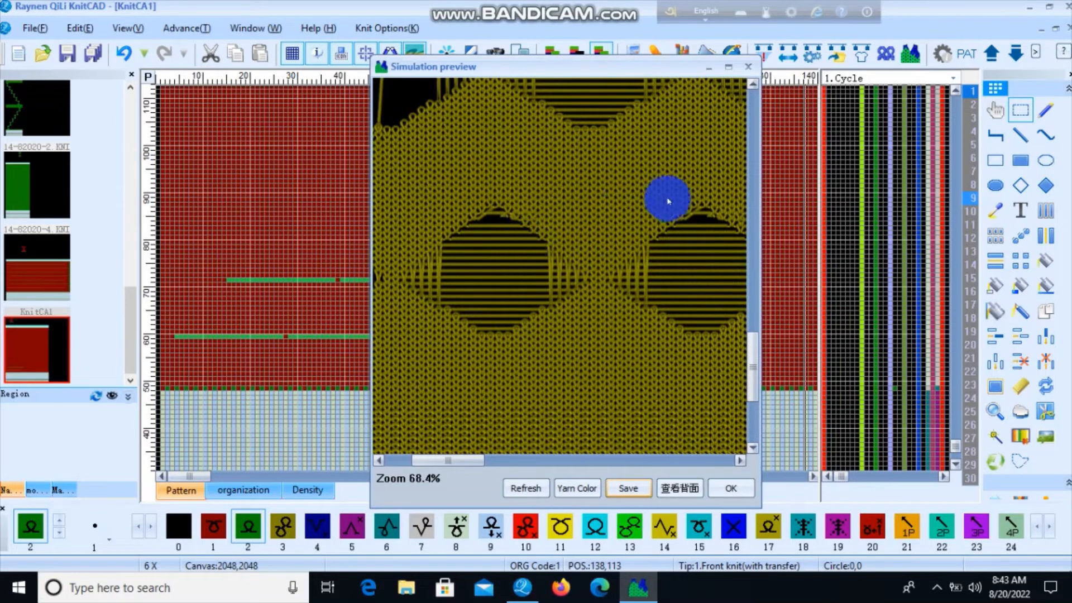
pyautogui.scroll(-1, 562, 270)
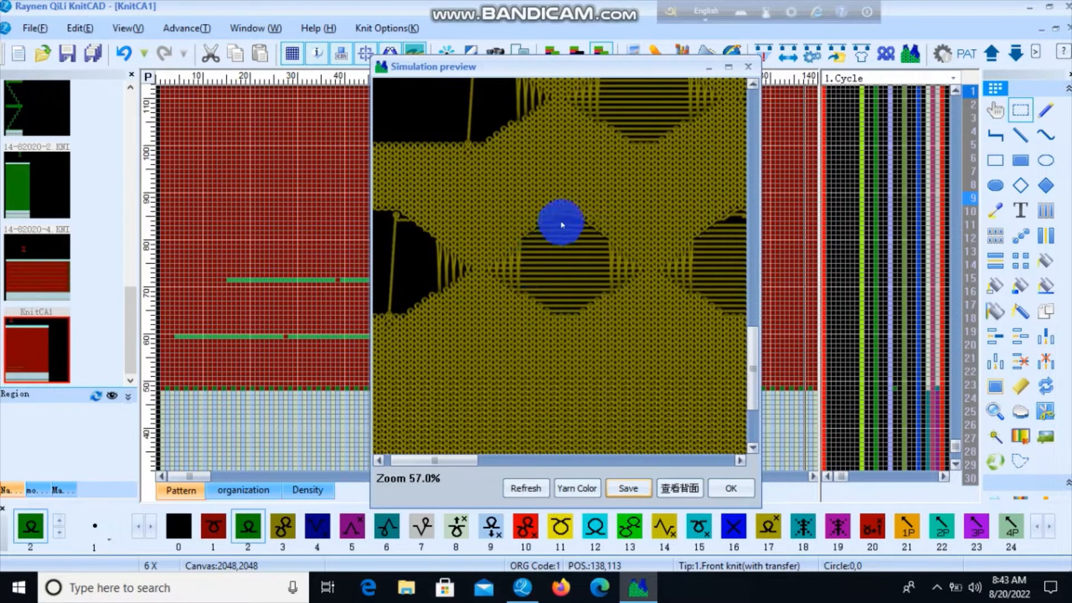
pyautogui.scroll(-3, 497, 268)
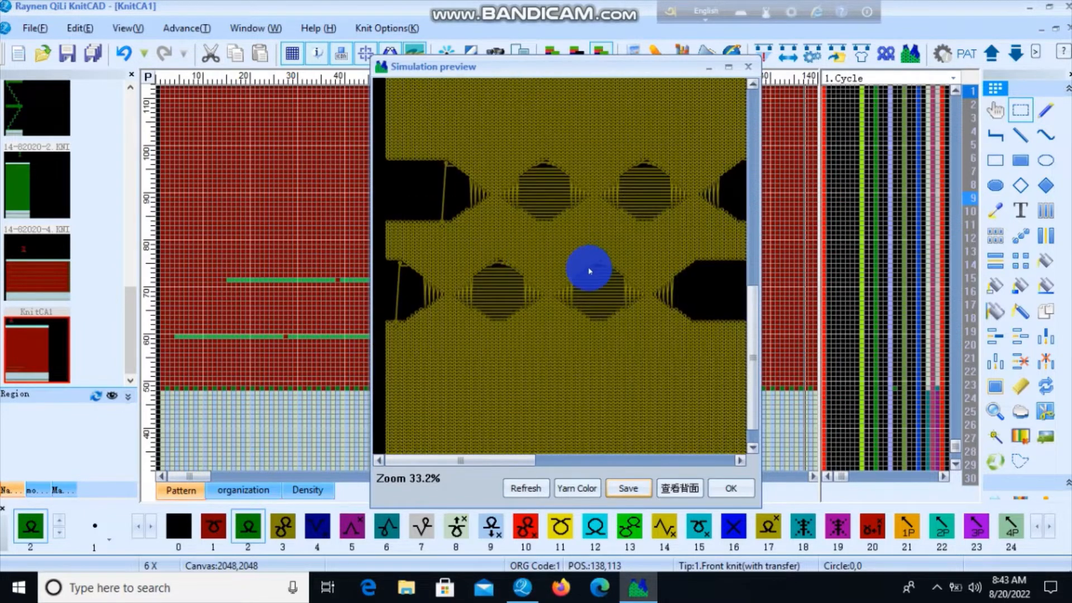
pyautogui.scroll(2, 557, 268)
pyautogui.scroll(1, 561, 270)
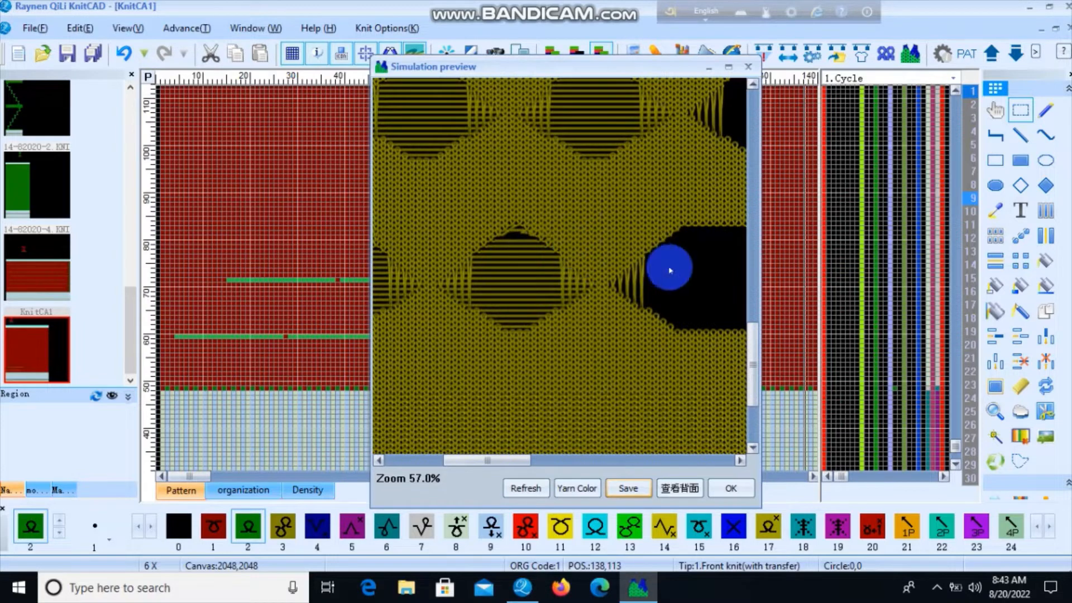
pyautogui.scroll(-4, 561, 269)
pyautogui.scroll(4, 558, 265)
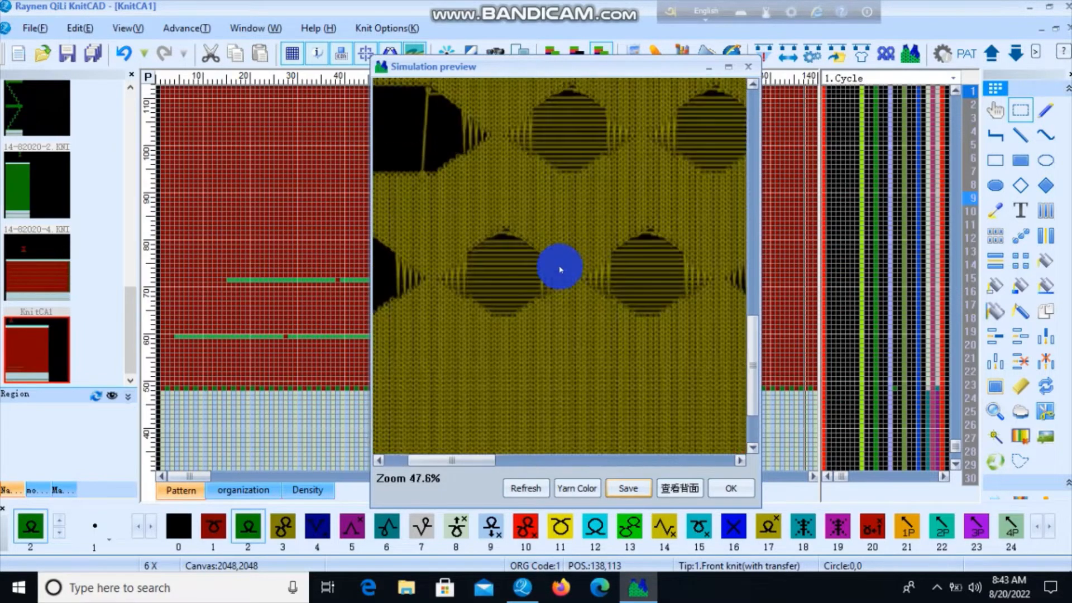
pyautogui.scroll(2, 565, 270)
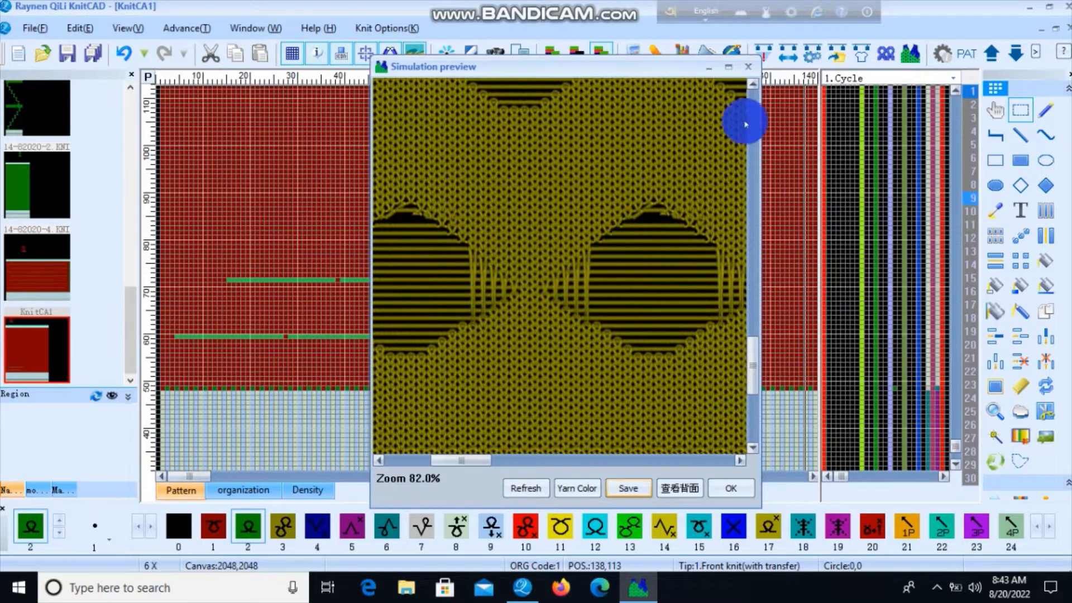
pyautogui.click(747, 68)
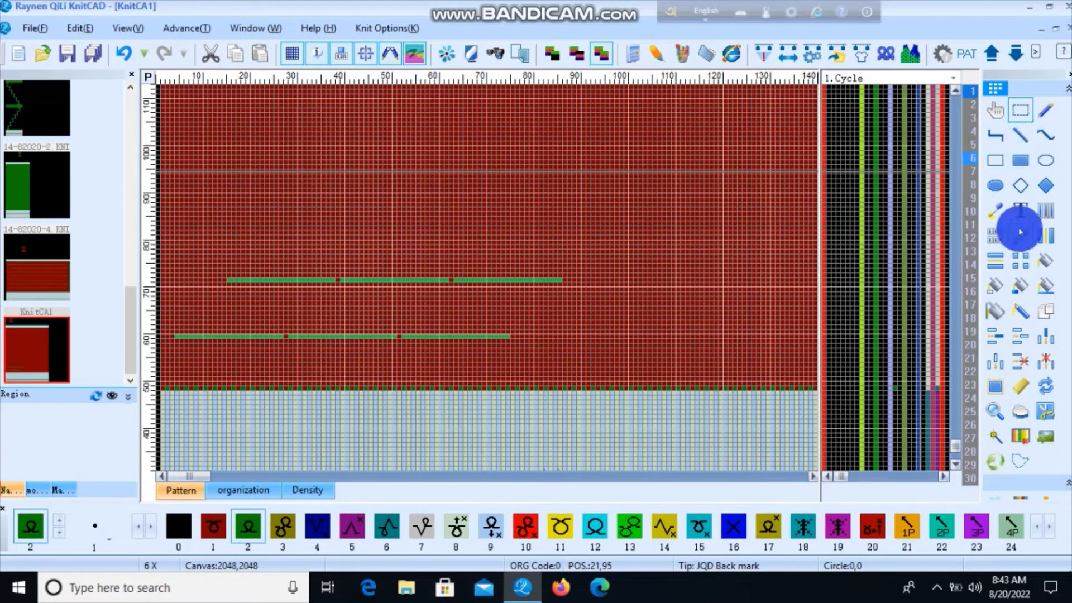
pyautogui.click(998, 235)
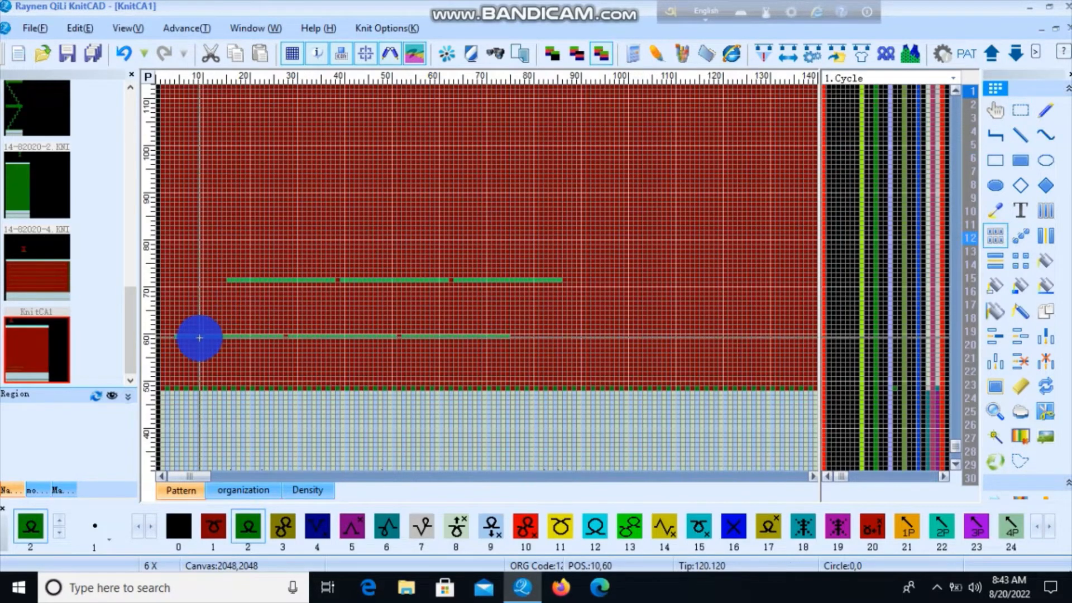
pyautogui.scroll(3, 182, 337)
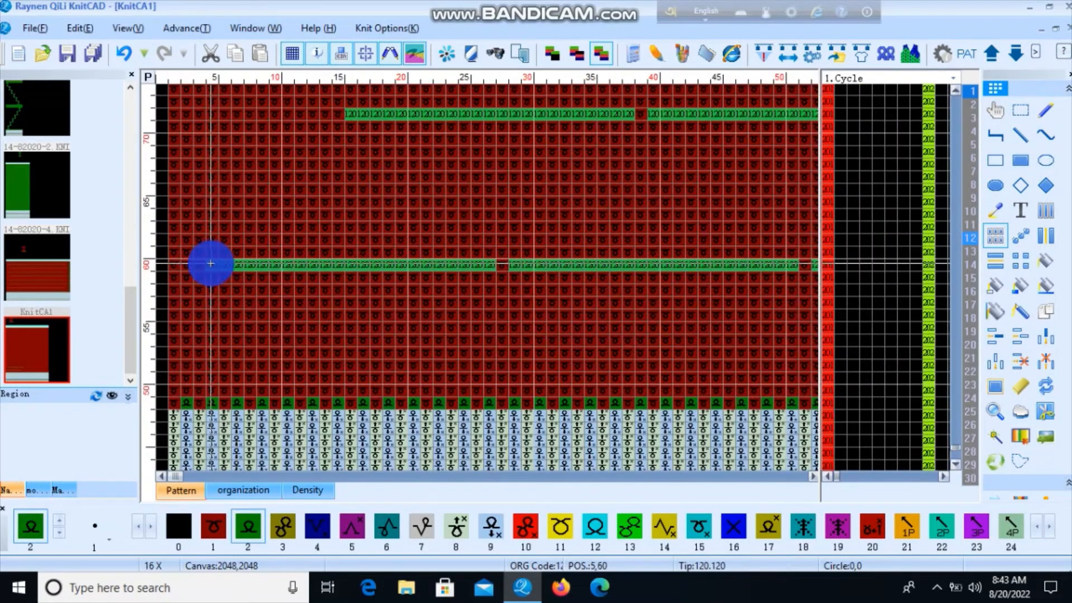
pyautogui.moveTo(211, 263); pyautogui.dragTo(459, 207)
pyautogui.scroll(-2, 519, 233)
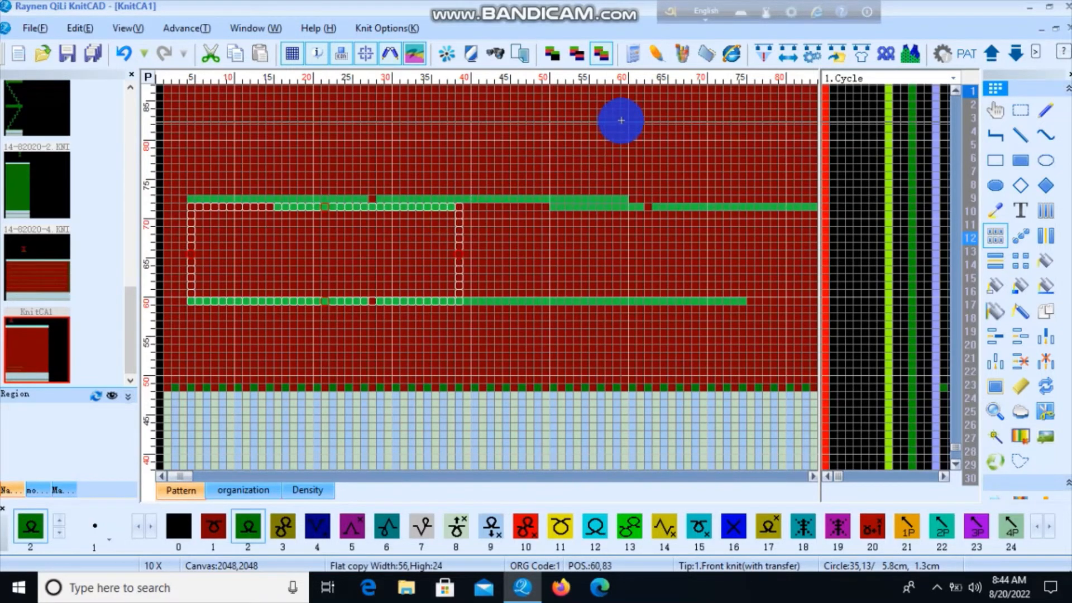
pyautogui.rightClick(579, 156)
pyautogui.click(393, 144)
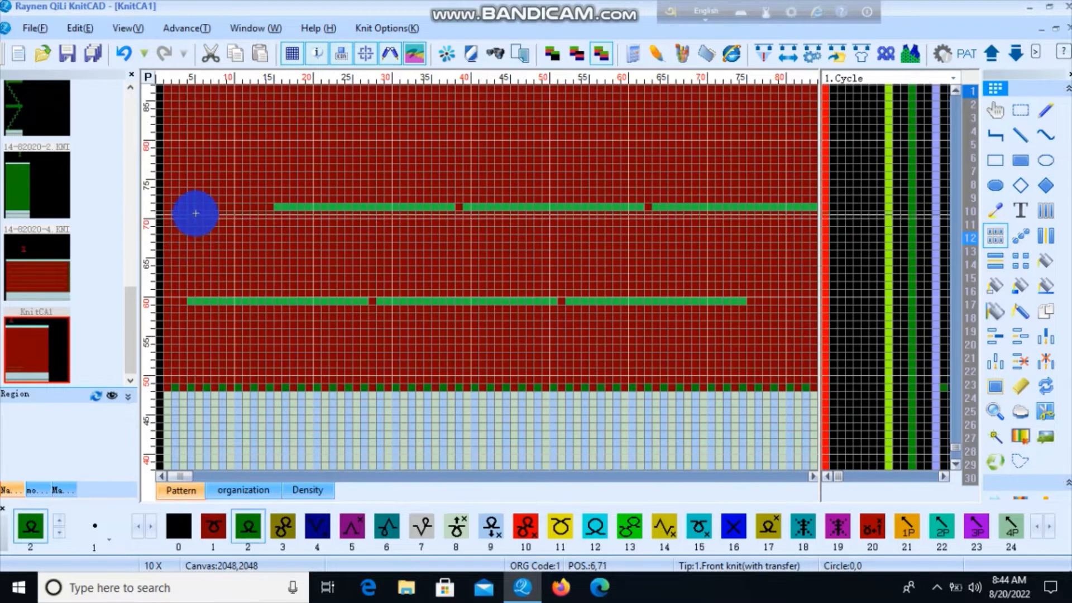
pyautogui.moveTo(196, 211); pyautogui.dragTo(445, 304)
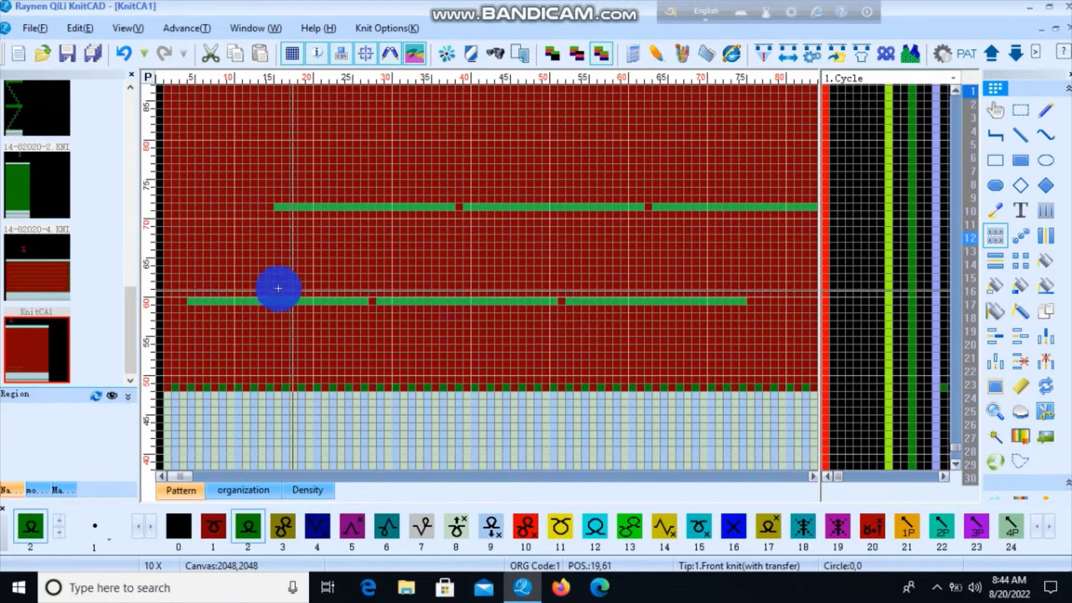
# Flat-copy a block 24 stitches wide and 12 rows high, starting at column 5, row 60, across the red piece up to row 240.
pyautogui.moveTo(185, 300); pyautogui.dragTo(459, 216)
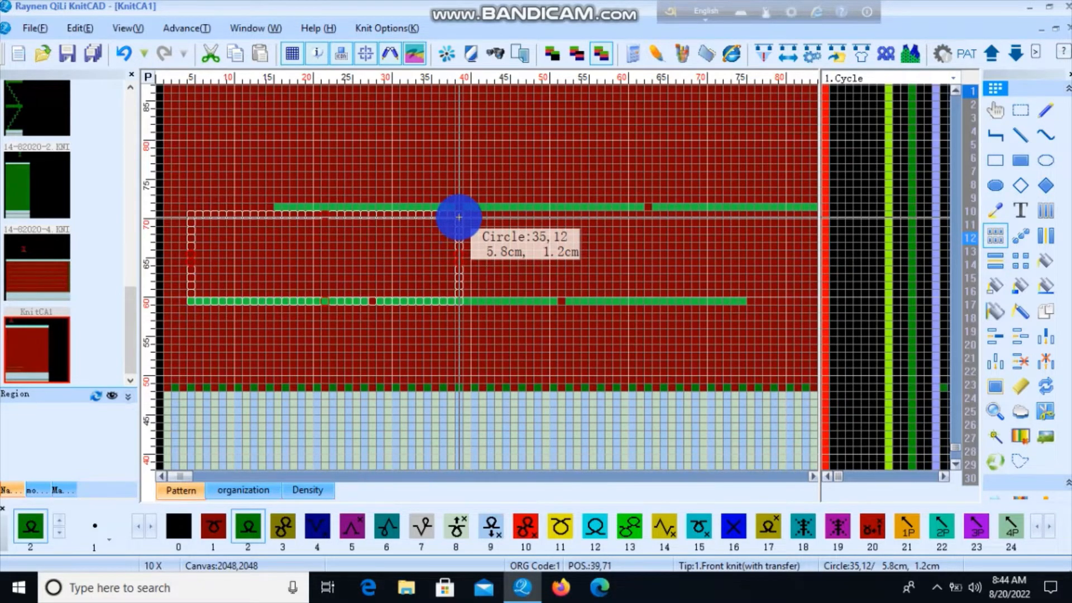
pyautogui.moveTo(459, 217); pyautogui.dragTo(519, 106)
pyautogui.scroll(2, 519, 105)
pyautogui.keyDown('ctrl'); pyautogui.scroll(-5, 519, 105); pyautogui.keyUp('ctrl')
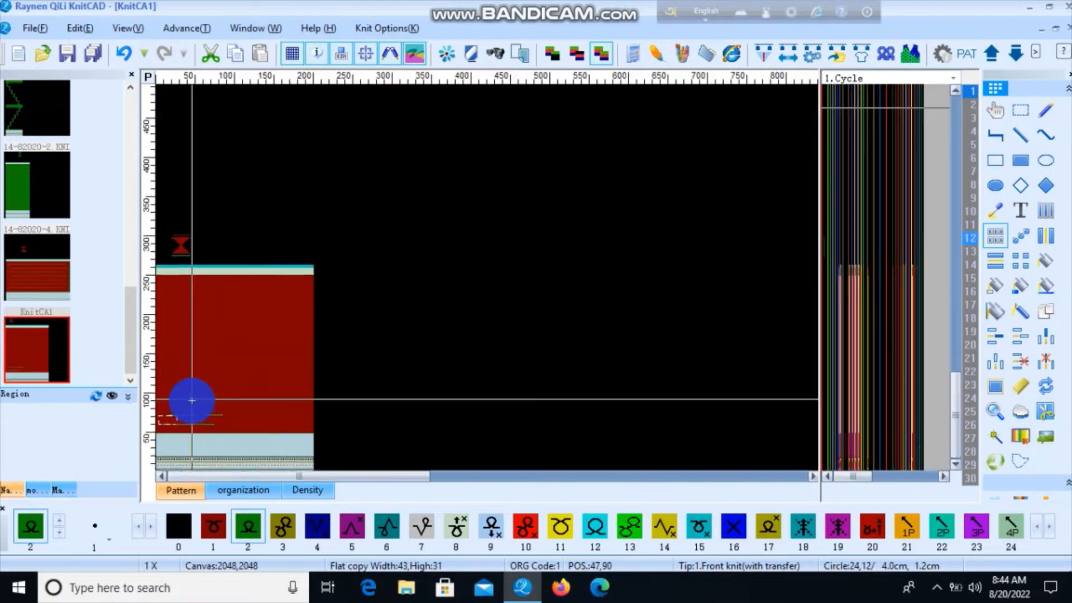
pyautogui.moveTo(191, 400); pyautogui.dragTo(460, 263)
pyautogui.keyDown('ctrl'); pyautogui.scroll(1, 302, 291); pyautogui.keyUp('ctrl')
pyautogui.click(459, 264)
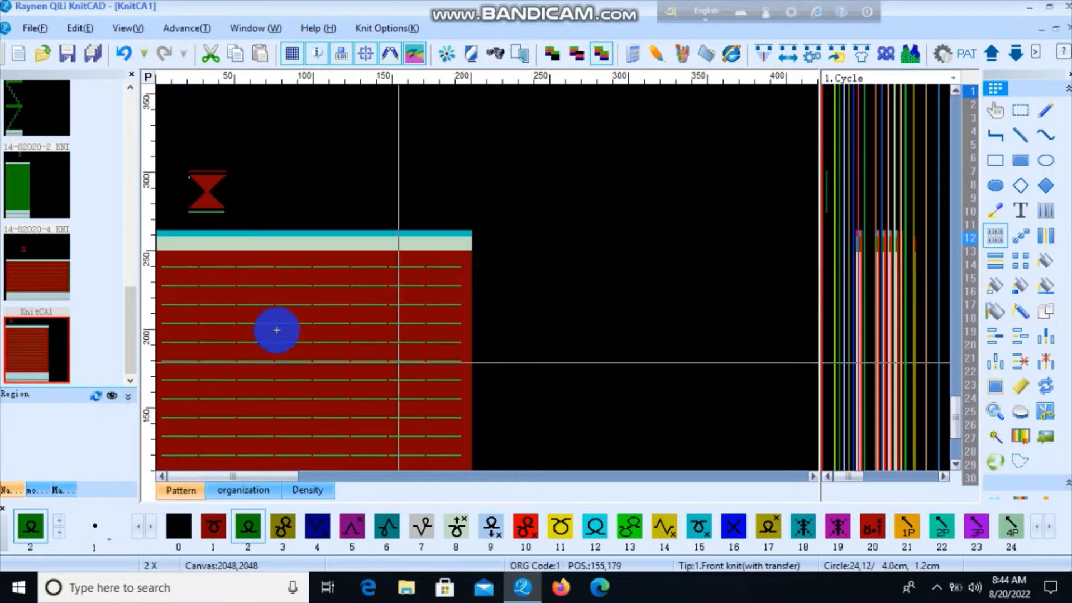
pyautogui.keyDown('ctrl'); pyautogui.scroll(-1, 275, 330); pyautogui.keyUp('ctrl')
pyautogui.click(532, 183)
pyautogui.rightClick(585, 223)
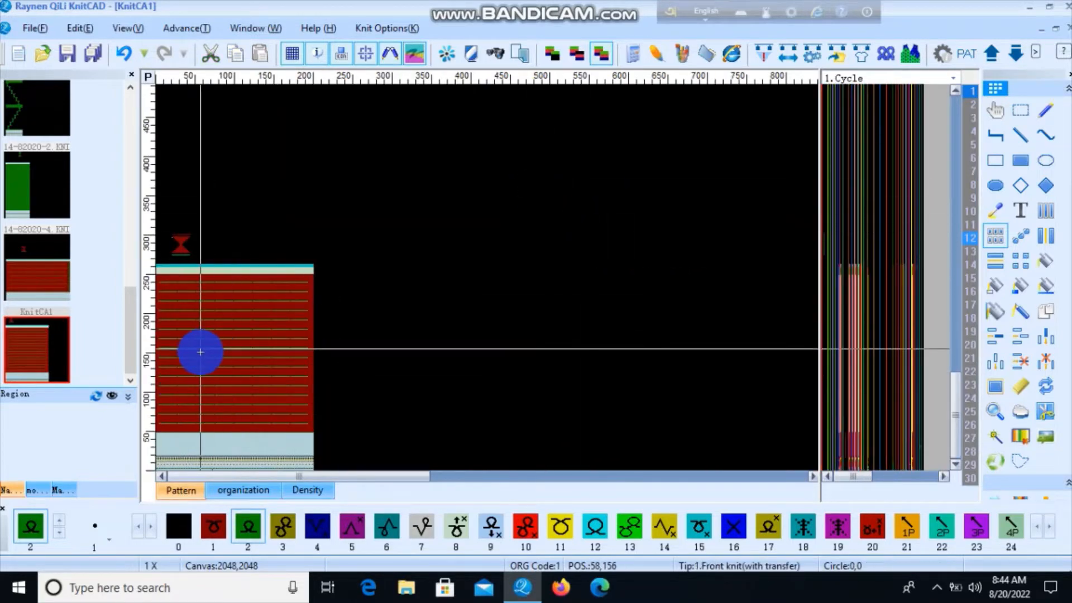
# Compile the pattern as KnitCA1, locate the reported row 240 error and inspect the stitches at column 5.
pyautogui.scroll(2, 198, 352)
pyautogui.scroll(-1, 340, 352)
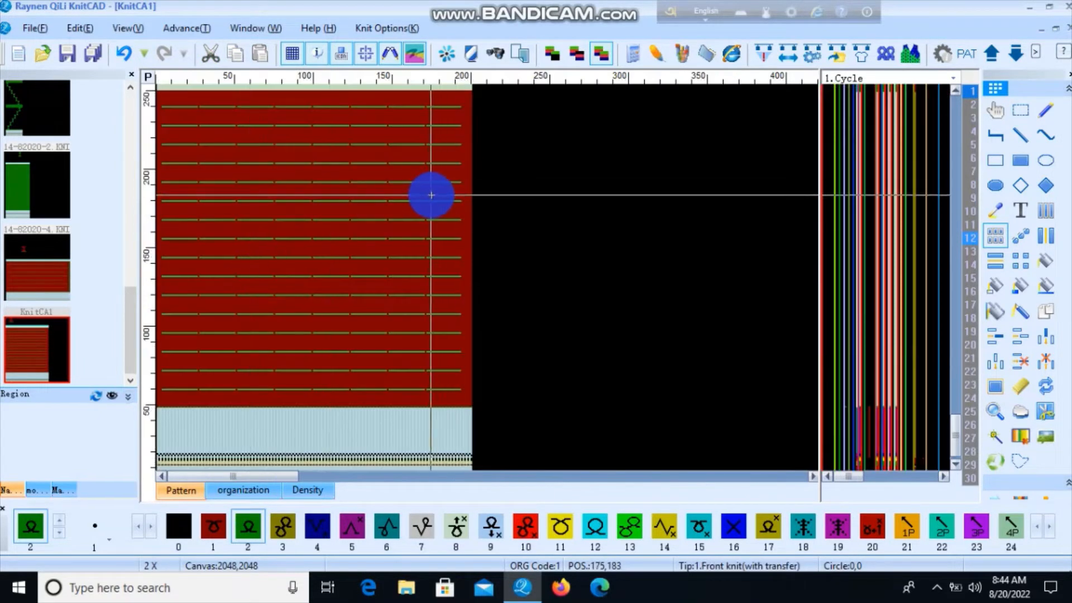
pyautogui.click(764, 53)
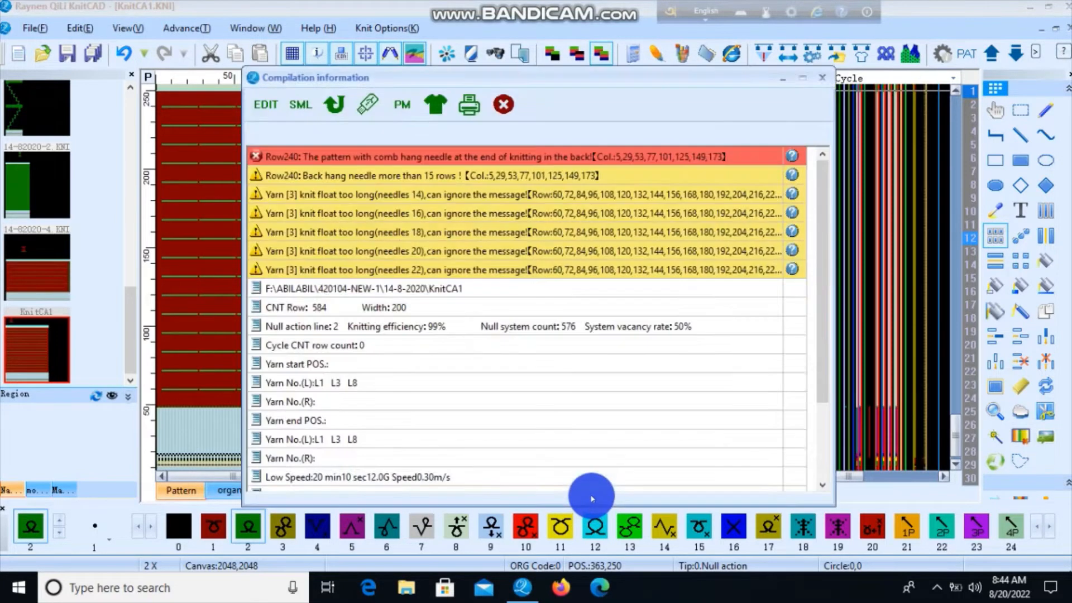
pyautogui.click(502, 156)
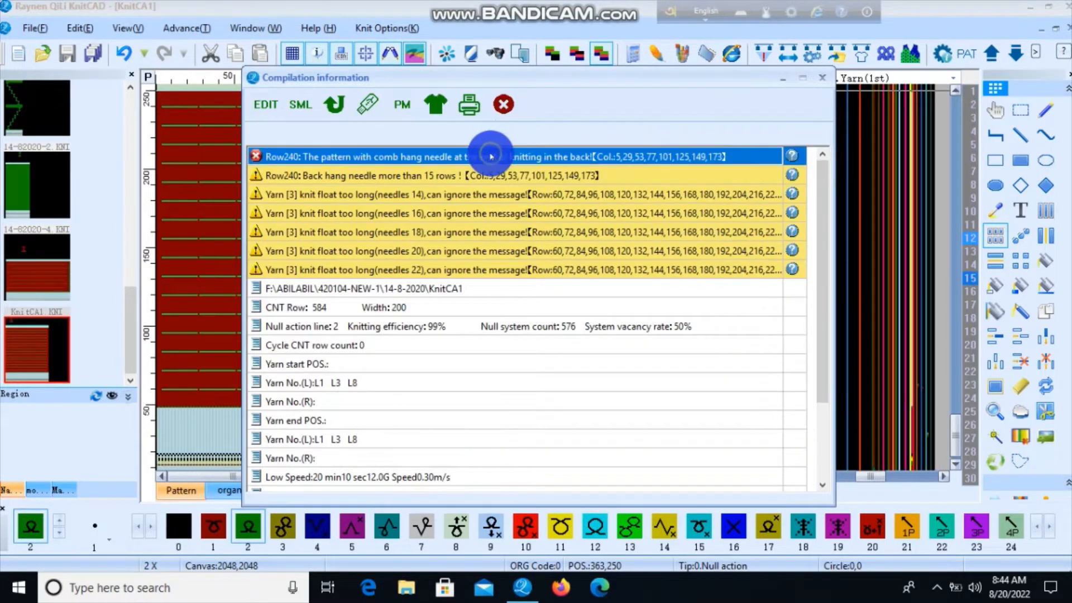
pyautogui.click(505, 105)
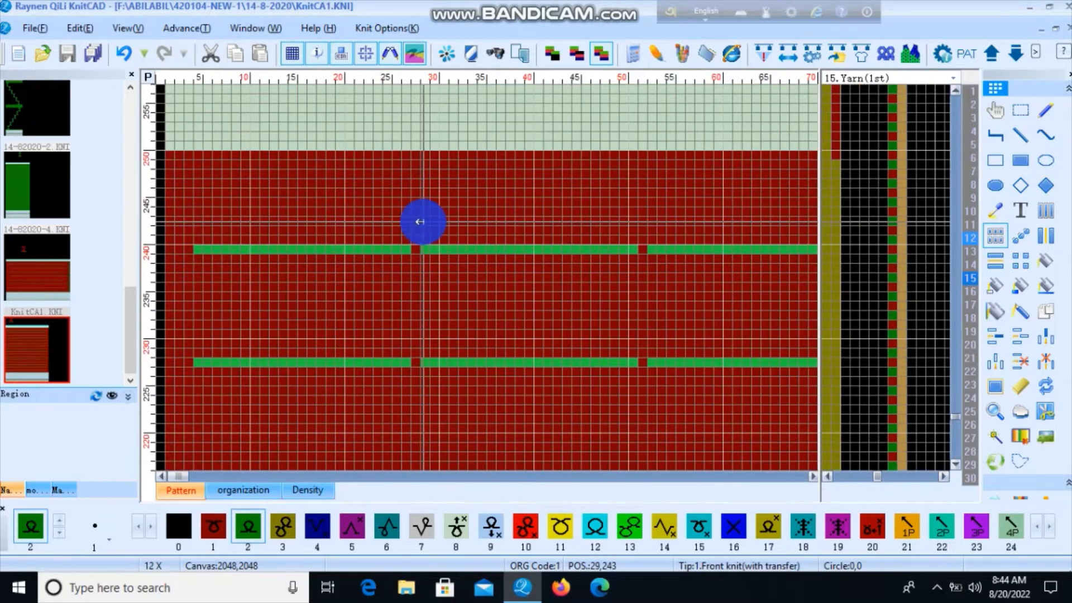
pyautogui.scroll(-1, 270, 199)
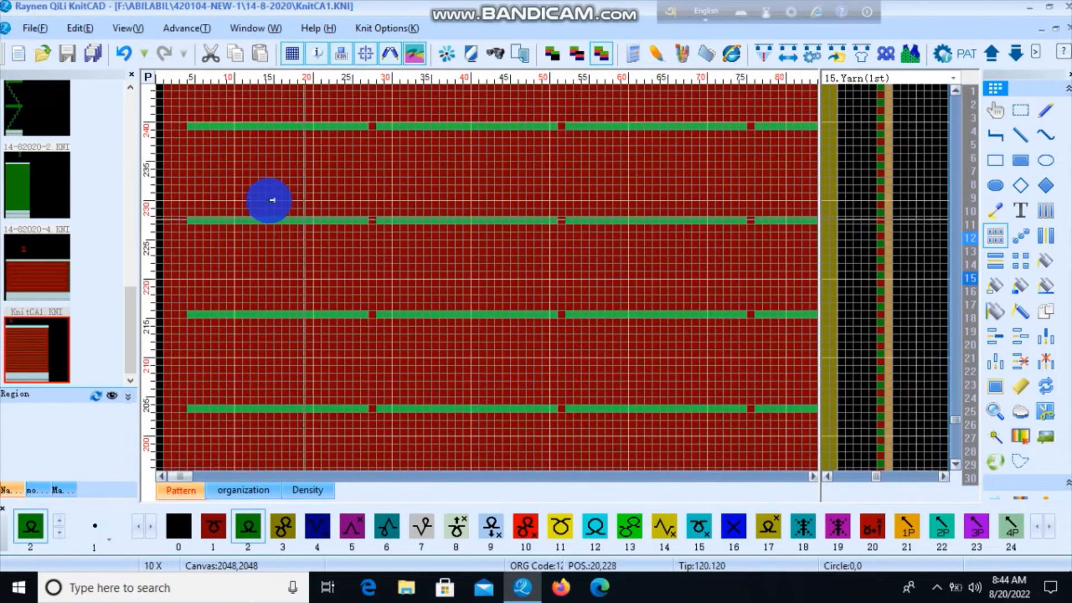
pyautogui.scroll(2, 214, 277)
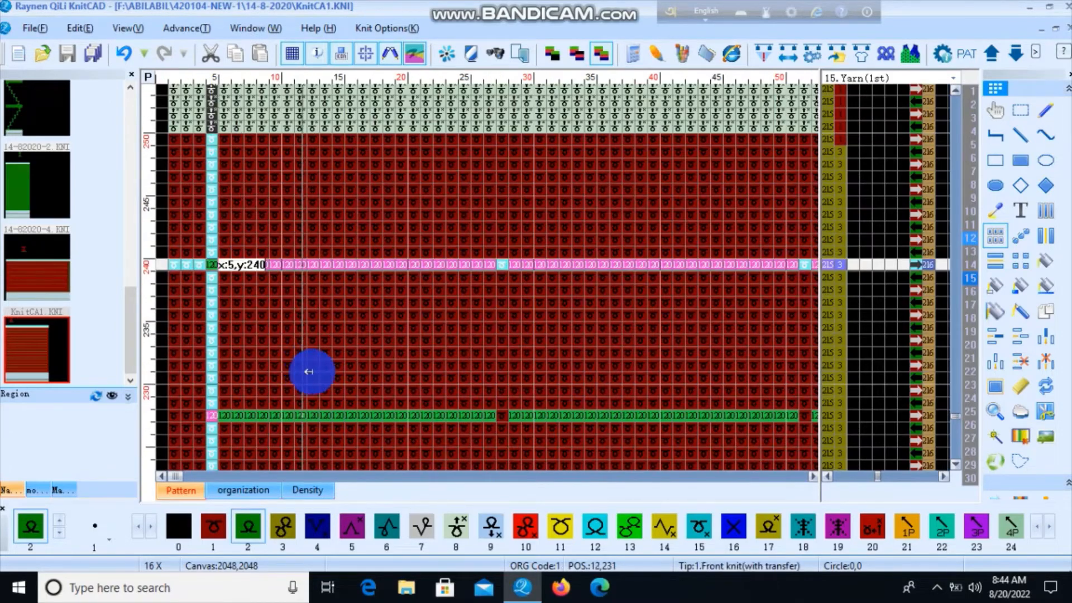
# Measure the hourglass module from the right end of its green row to the upper red row, and examine its lower-right corner.
pyautogui.scroll(-1, 293, 282)
pyautogui.scroll(-6, 294, 282)
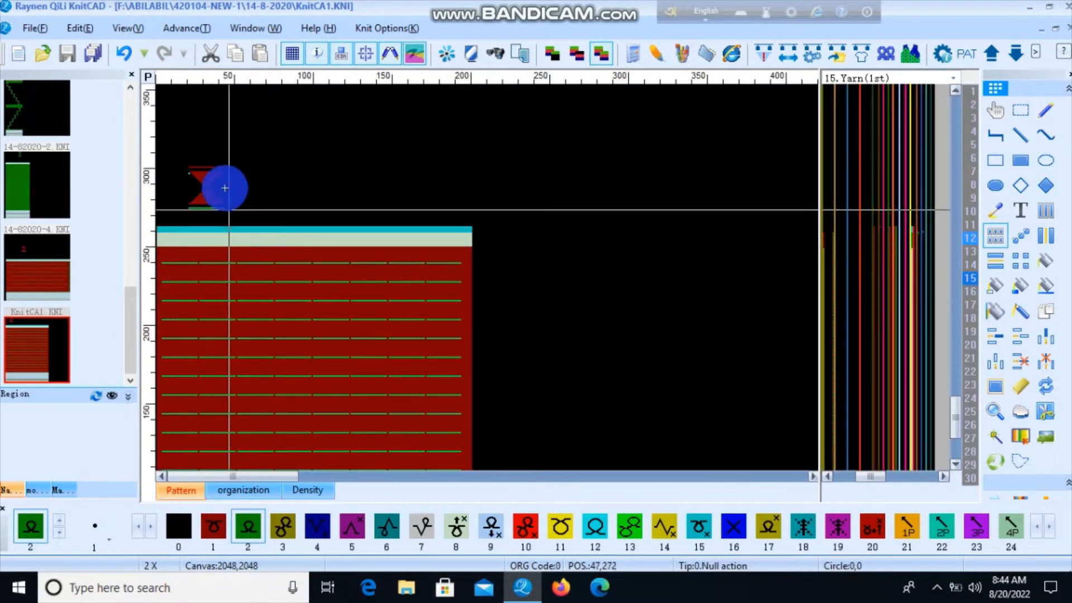
pyautogui.scroll(3, 191, 194)
pyautogui.scroll(2, 450, 277)
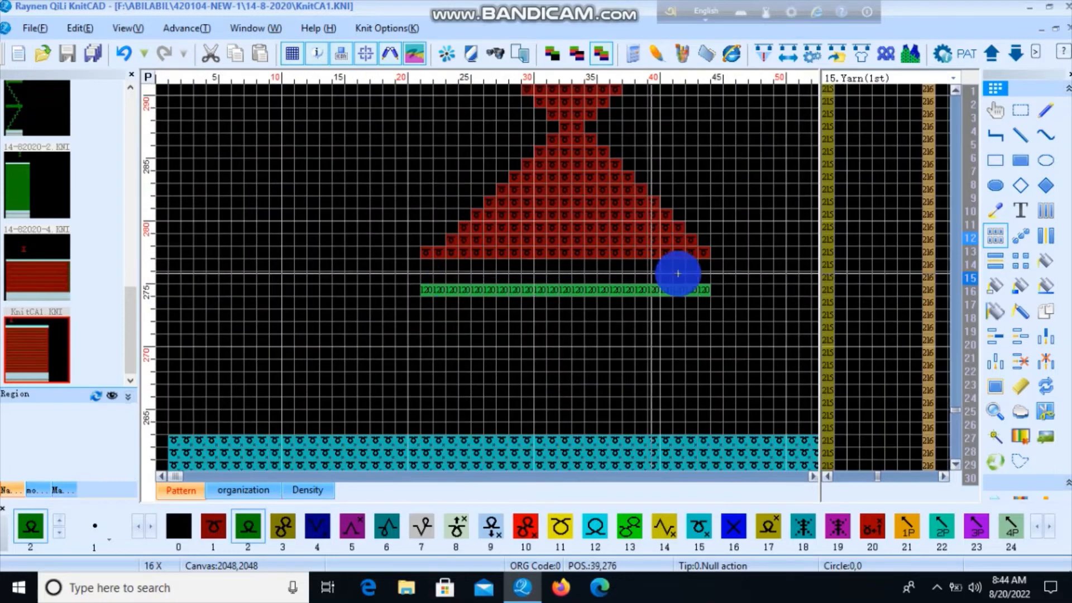
pyautogui.click(706, 289)
pyautogui.scroll(-5, 542, 205)
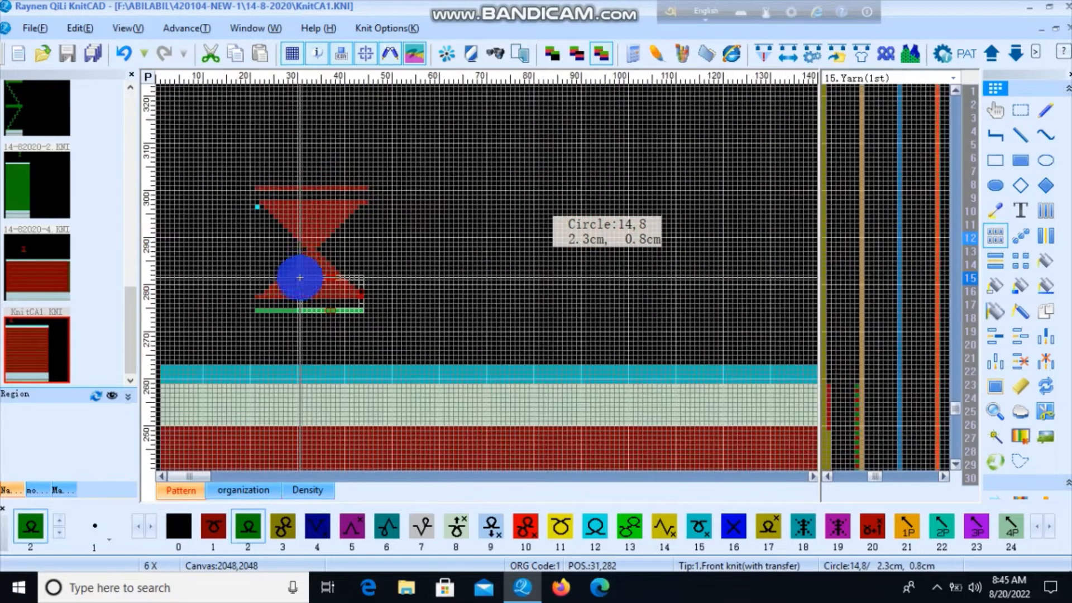
pyautogui.scroll(4, 261, 206)
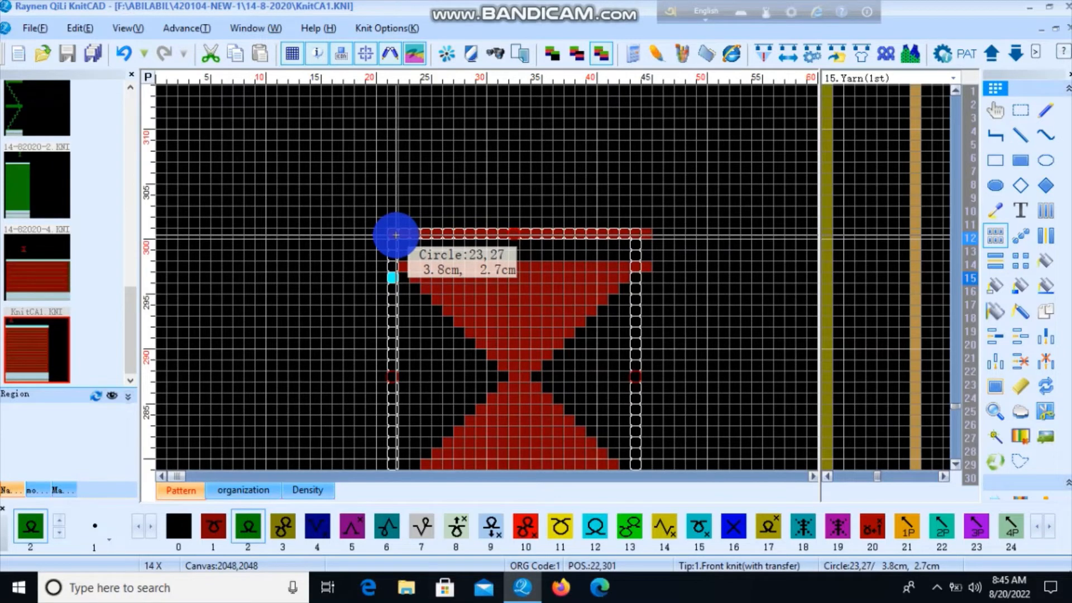
pyautogui.scroll(-3, 400, 238)
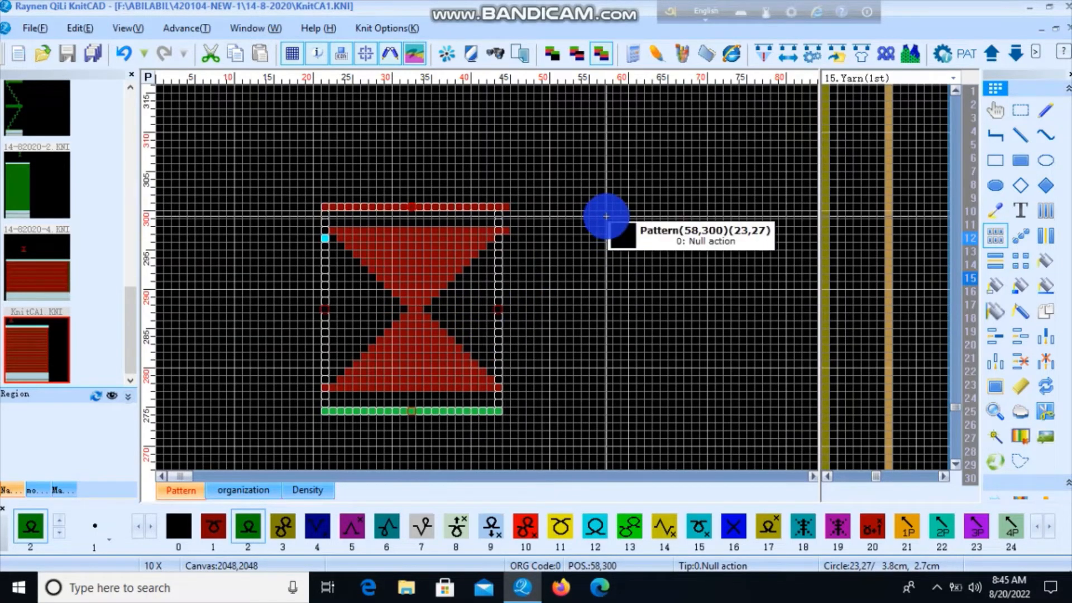
pyautogui.moveTo(606, 217); pyautogui.dragTo(656, 271)
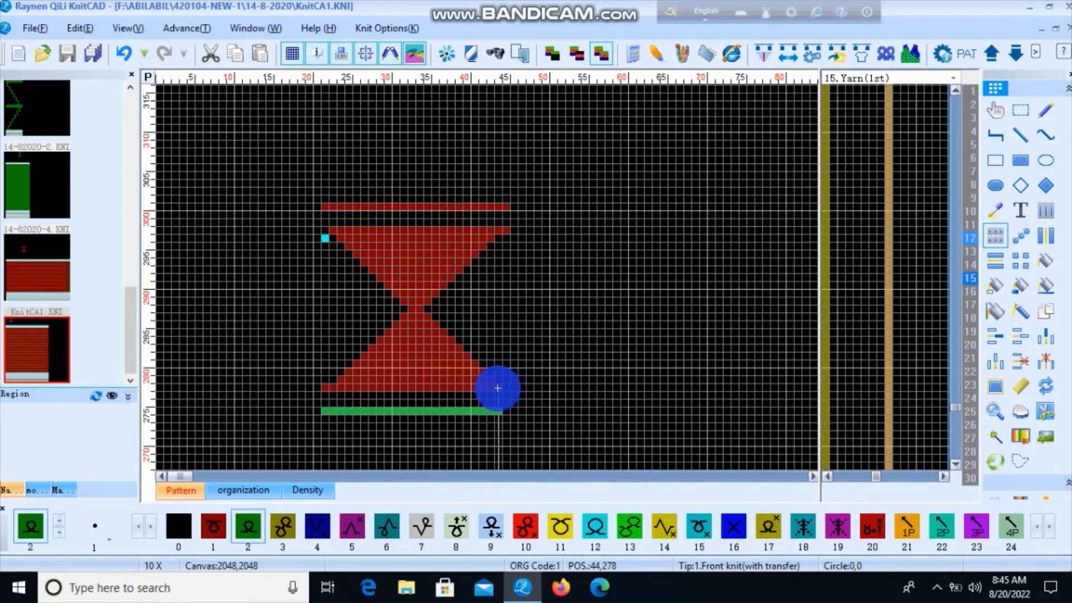
pyautogui.scroll(3, 494, 383)
pyautogui.scroll(1, 494, 258)
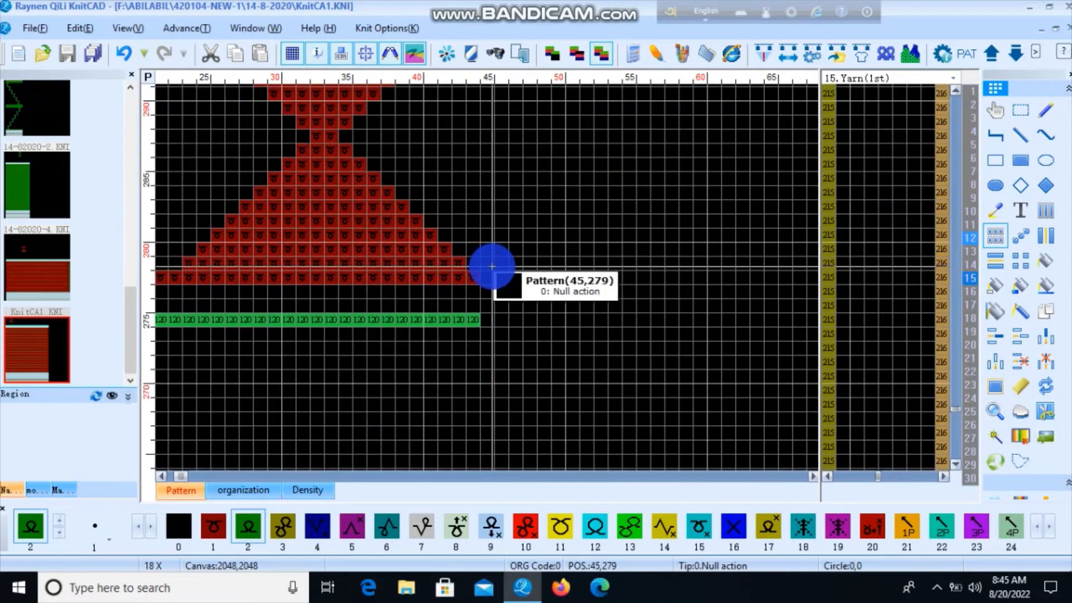
# Switch to the 14-82020-4 pattern.
pyautogui.scroll(-6, 364, 277)
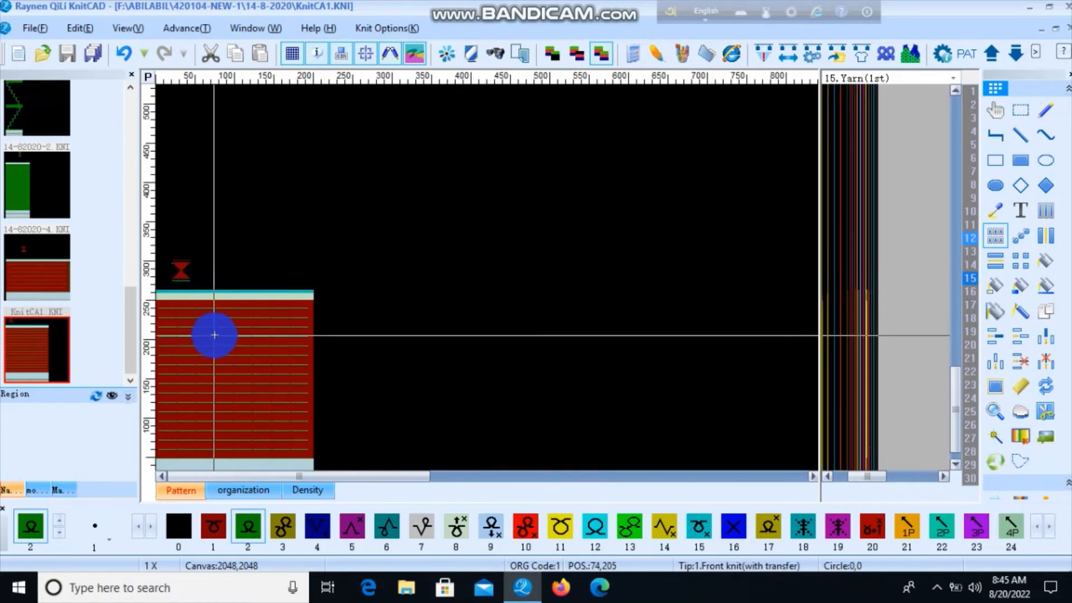
pyautogui.click(28, 245)
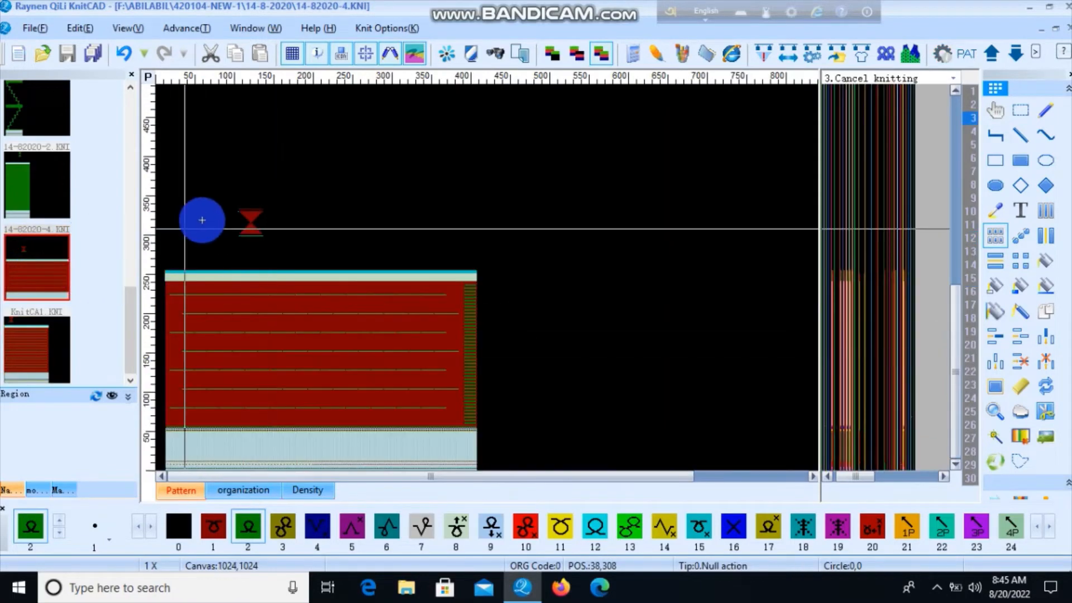
# Examine the hourglass module and measure it with a flat-copy region from its green row's left end to the upper red row's right end.
pyautogui.scroll(3, 246, 222)
pyautogui.scroll(2, 489, 280)
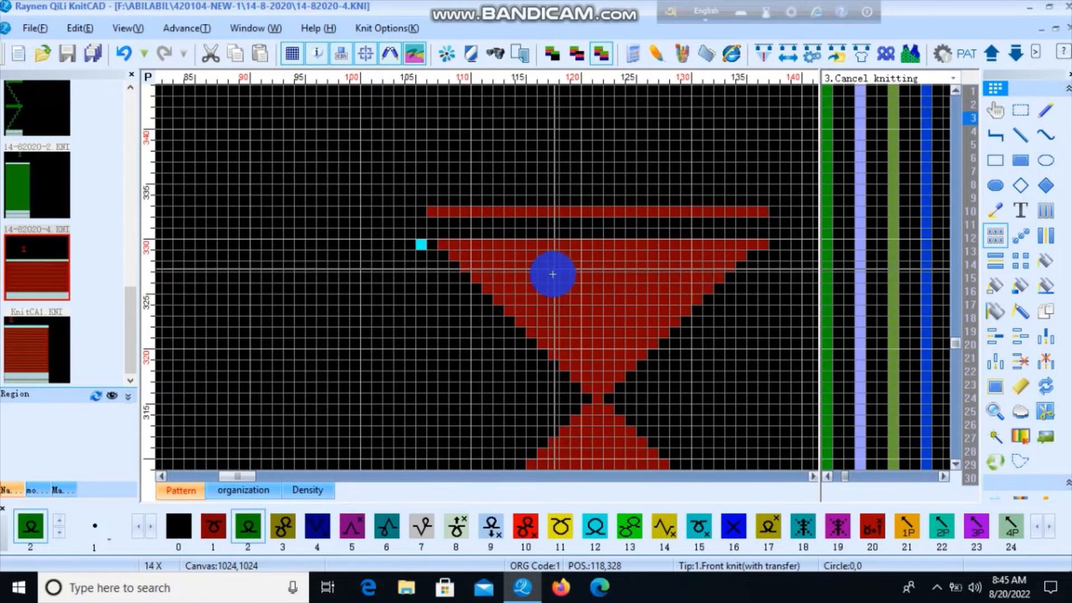
pyautogui.scroll(-1, 553, 274)
pyautogui.scroll(-2, 498, 395)
pyautogui.scroll(2, 407, 362)
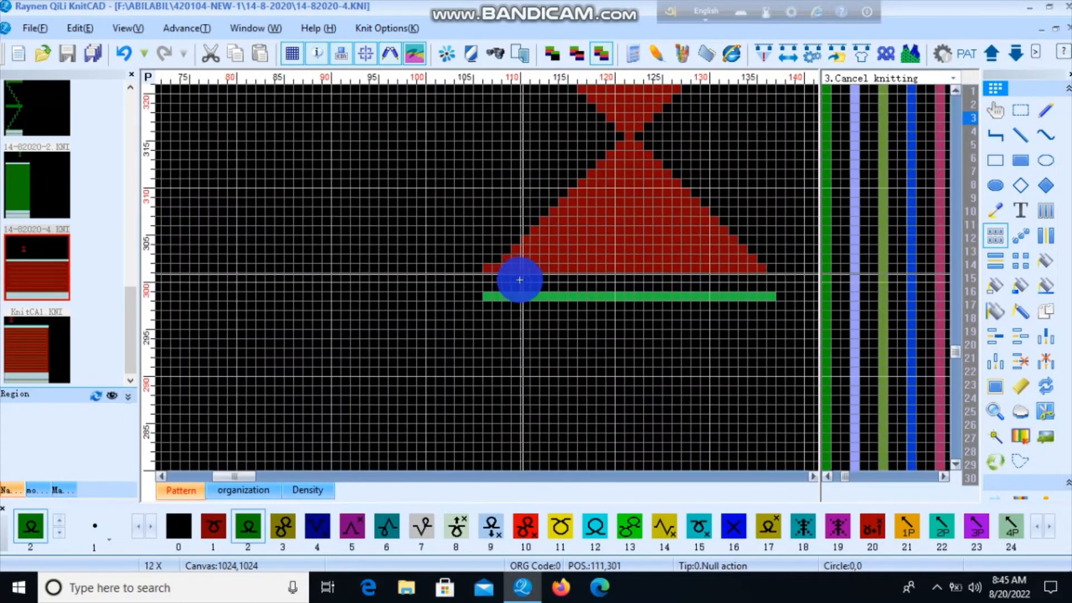
pyautogui.moveTo(484, 297); pyautogui.dragTo(580, 319)
pyautogui.scroll(-4, 335, 275)
pyautogui.scroll(4, 351, 235)
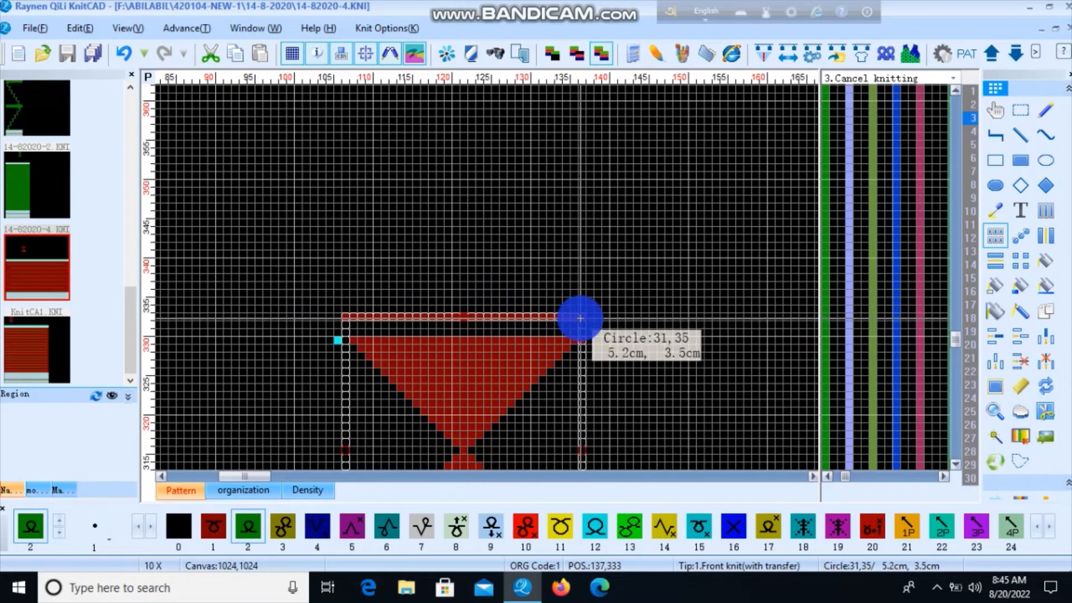
pyautogui.scroll(-1, 580, 318)
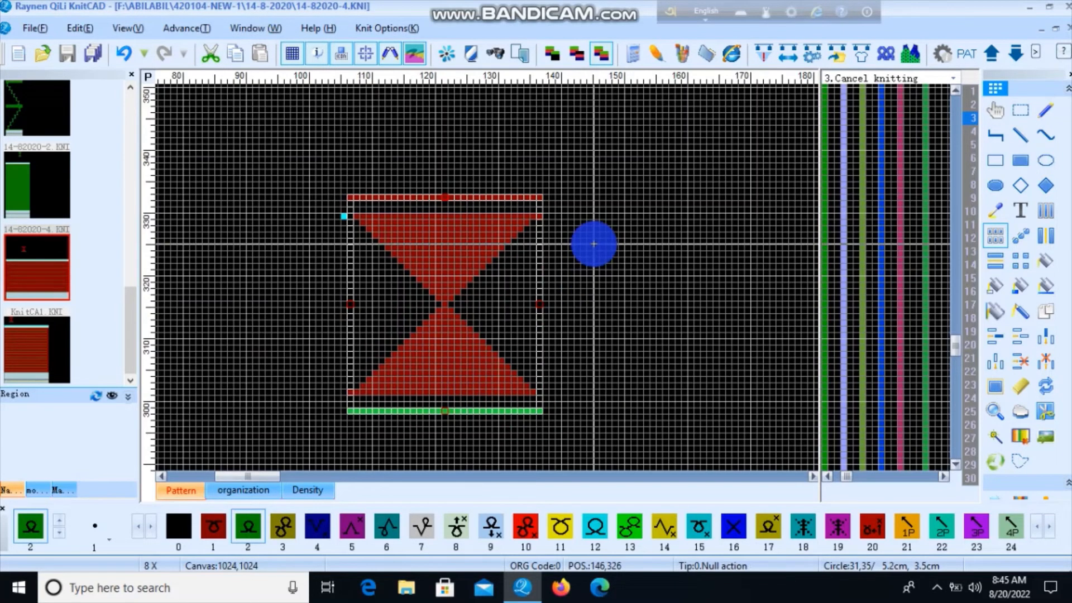
pyautogui.scroll(2, 486, 278)
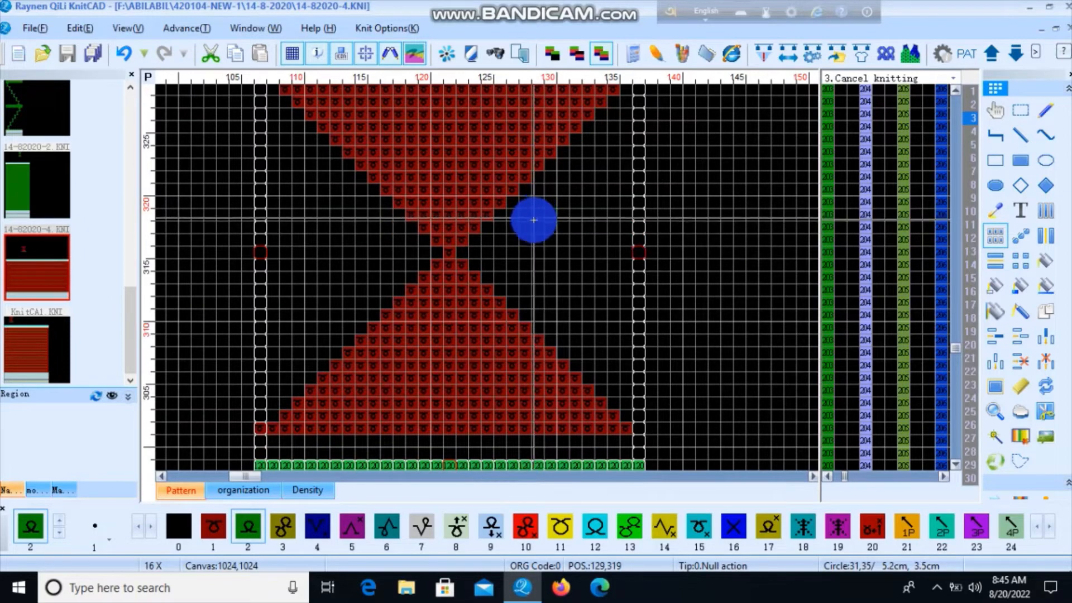
pyautogui.scroll(-1, 535, 217)
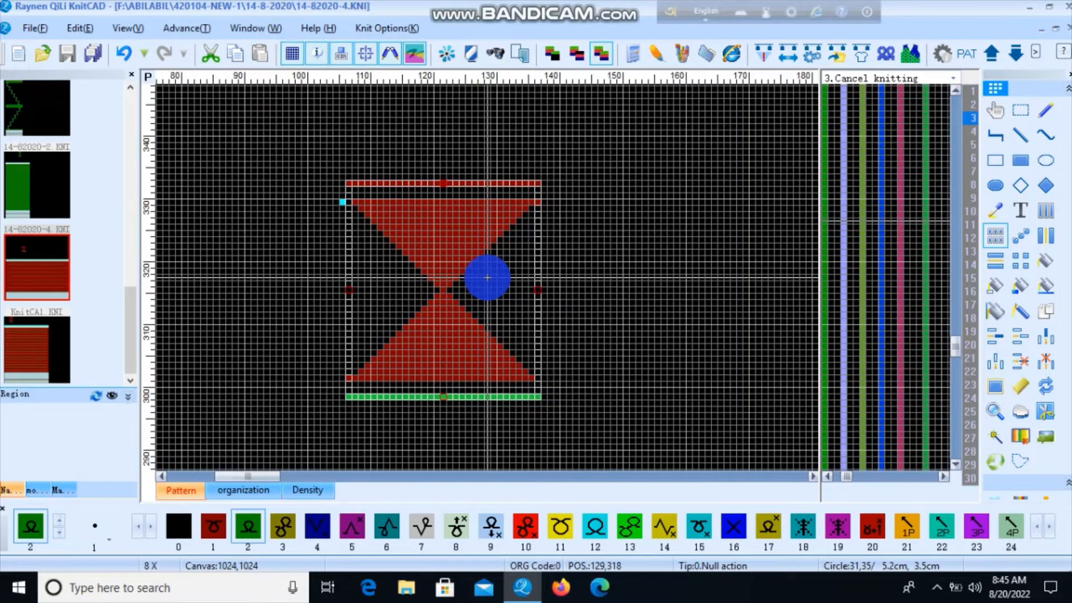
# Switch to the KnitCA1 pattern at its hourglass module.
pyautogui.click(29, 339)
pyautogui.scroll(3, 190, 275)
pyautogui.scroll(1, 326, 213)
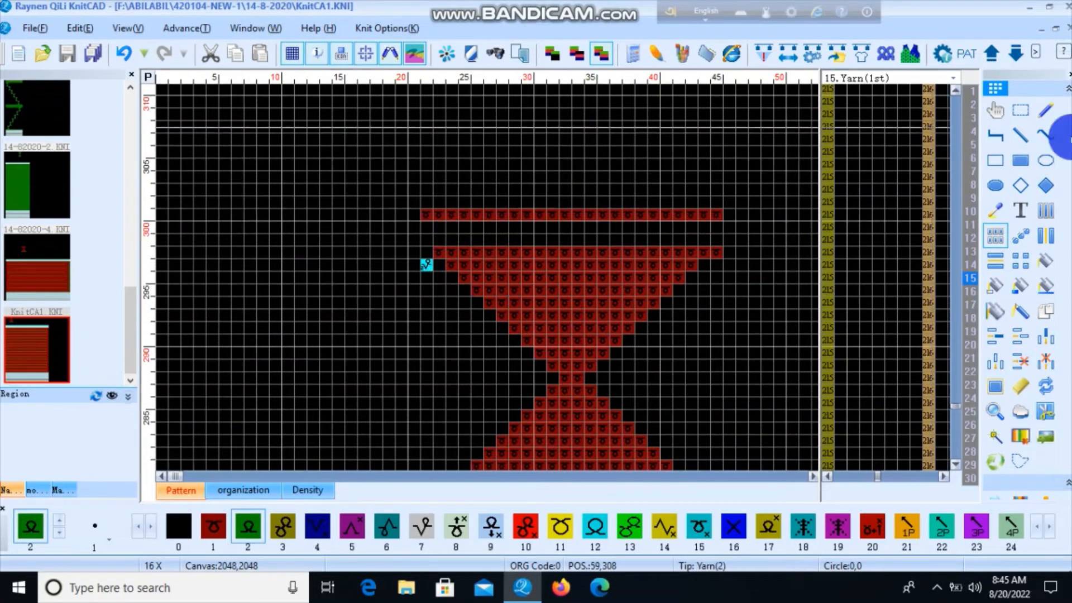
pyautogui.click(1020, 112)
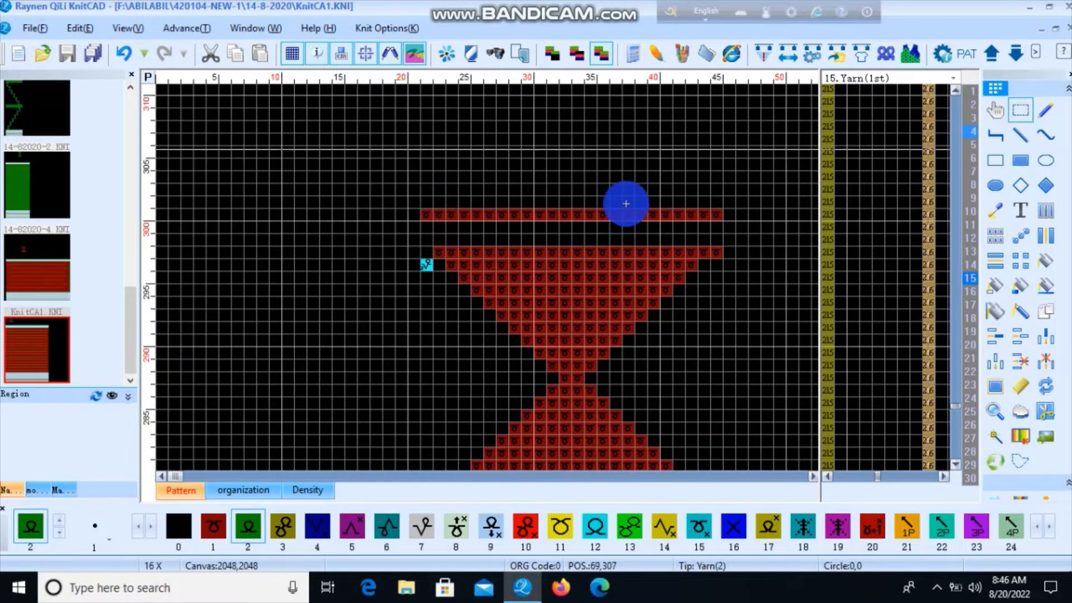
pyautogui.moveTo(364, 187); pyautogui.dragTo(719, 295)
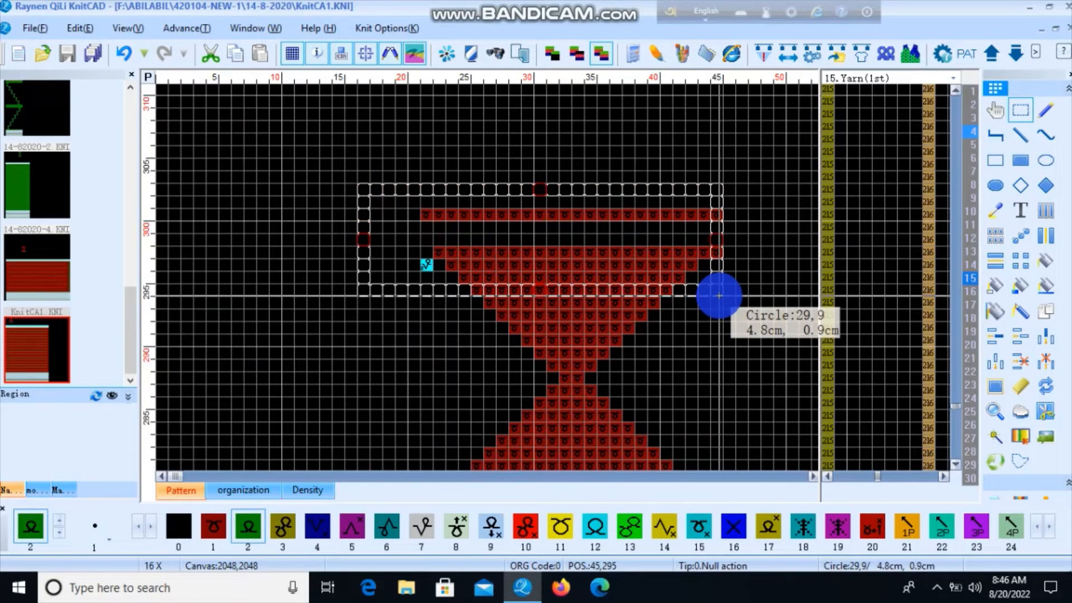
pyautogui.moveTo(717, 297); pyautogui.dragTo(717, 303)
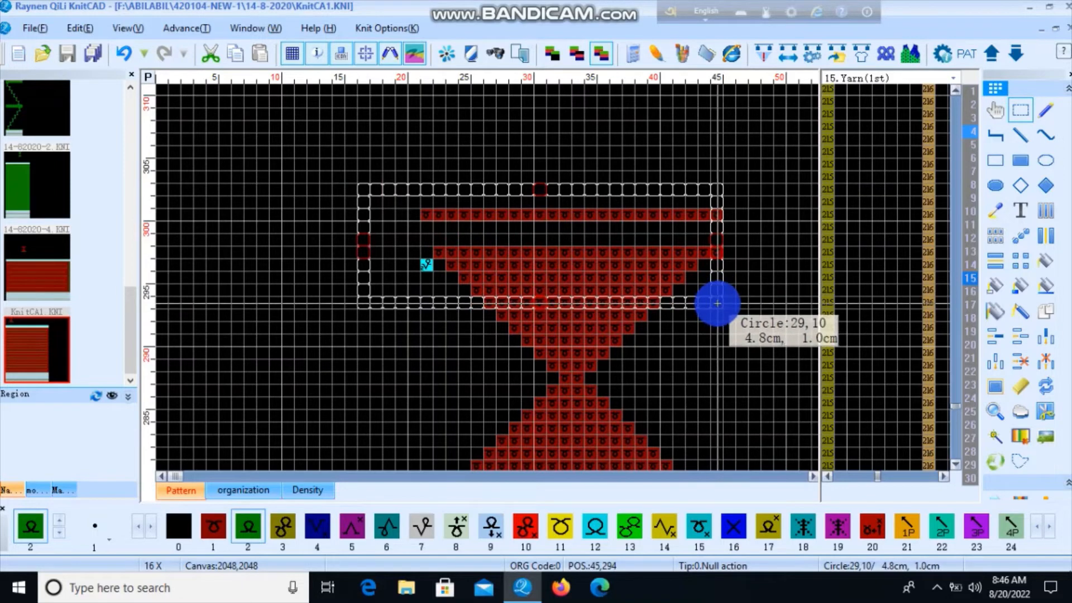
pyautogui.rightClick(718, 304)
# Trim the upper triangle's right edge with a color 0 line about 11 stitches wide and 11 rows high, and erase the leftover end stitch.
pyautogui.scroll(1, 590, 390)
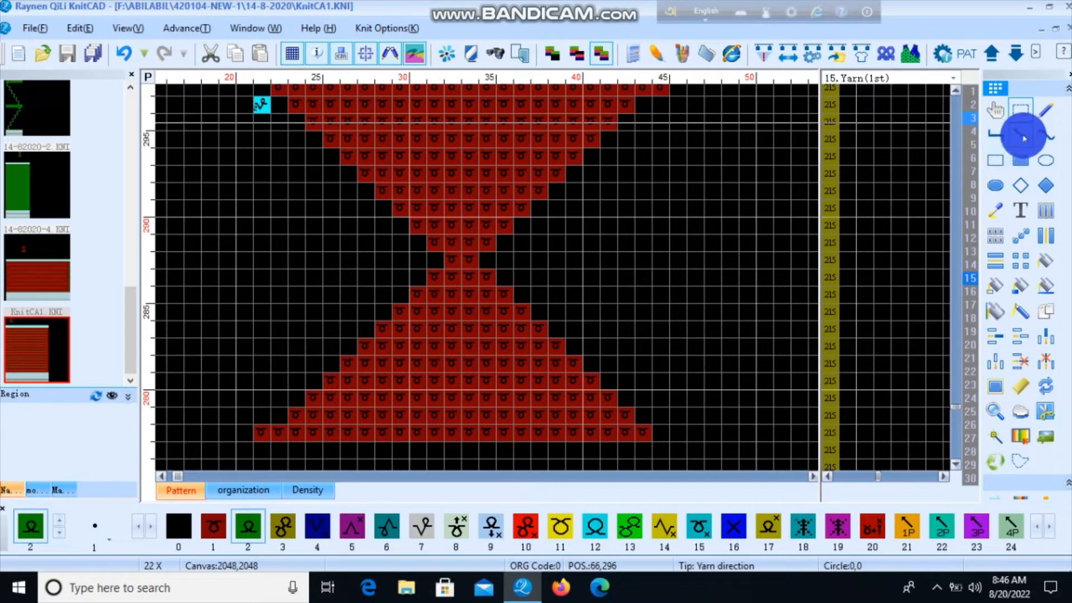
pyautogui.click(1021, 135)
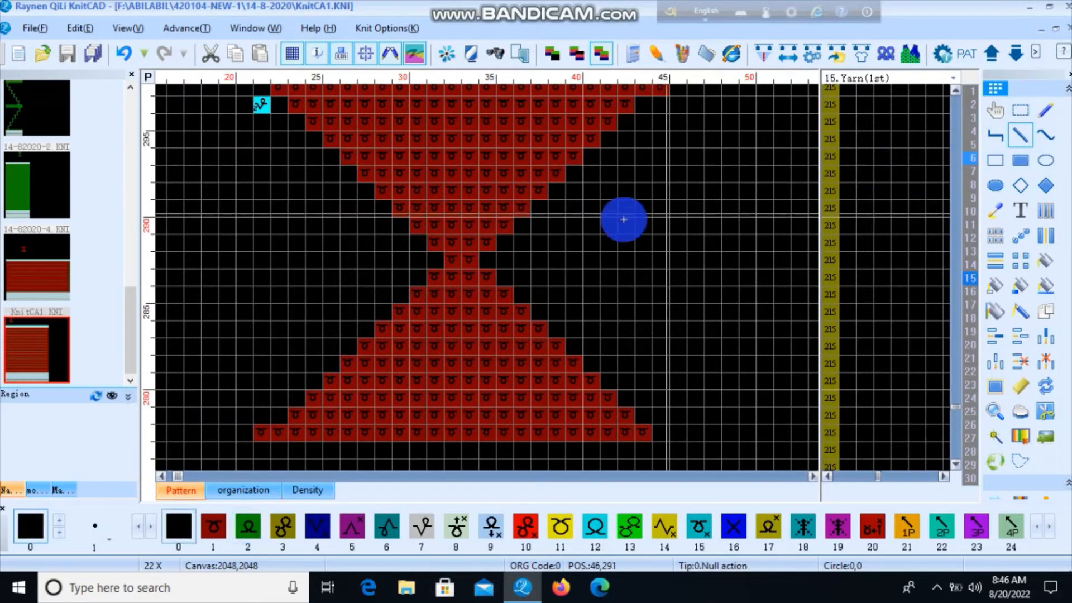
pyautogui.click(484, 258)
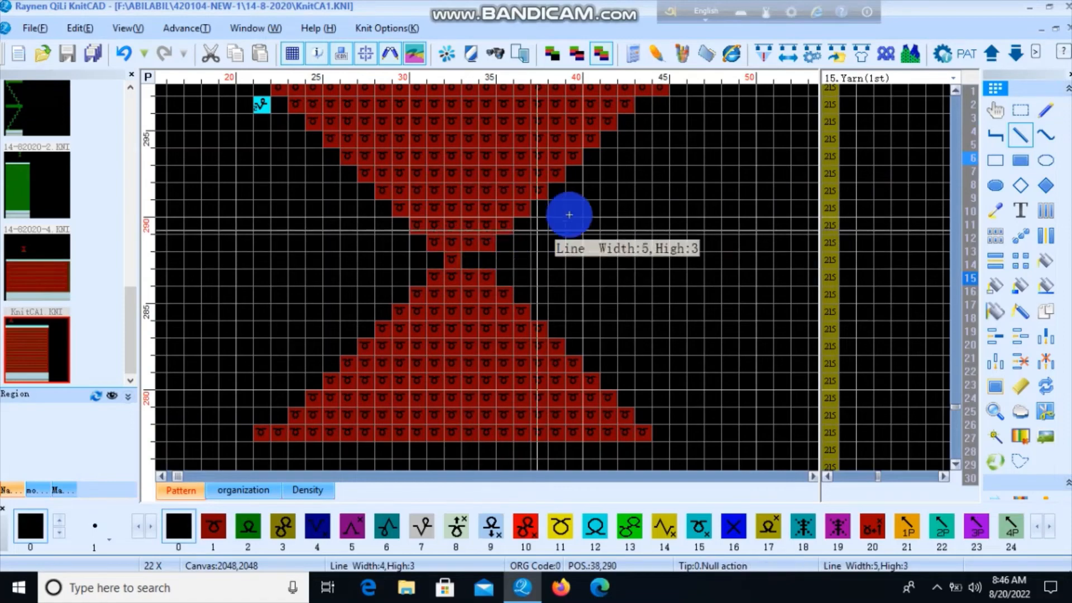
pyautogui.scroll(-2, 608, 166)
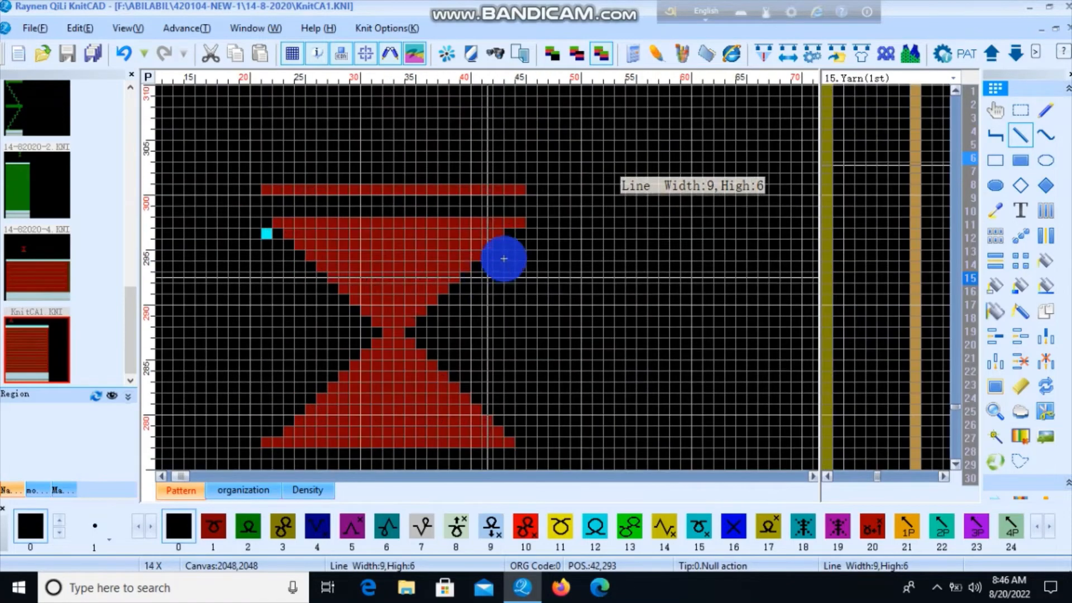
pyautogui.click(509, 221)
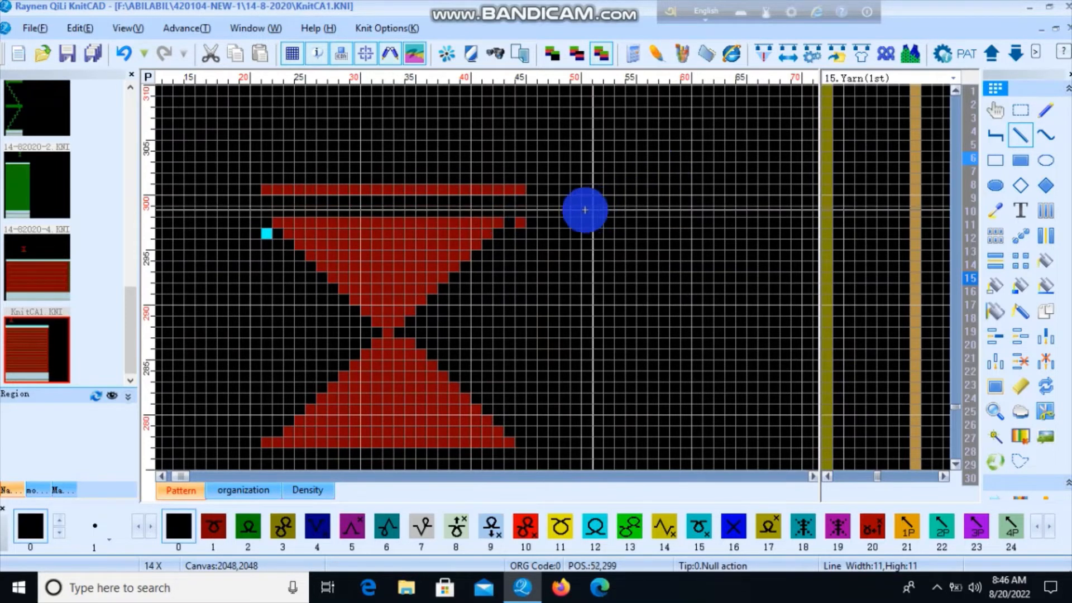
pyautogui.scroll(1, 491, 277)
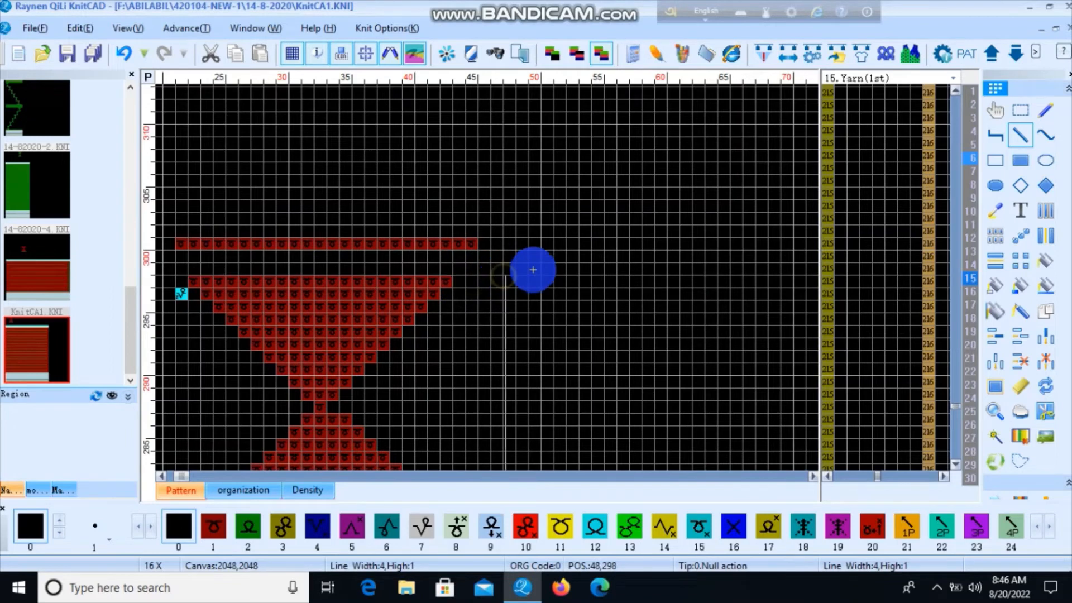
# Pencil one color 1 stitch onto the right end of the upper triangle's top row.
pyautogui.rightClick(606, 247)
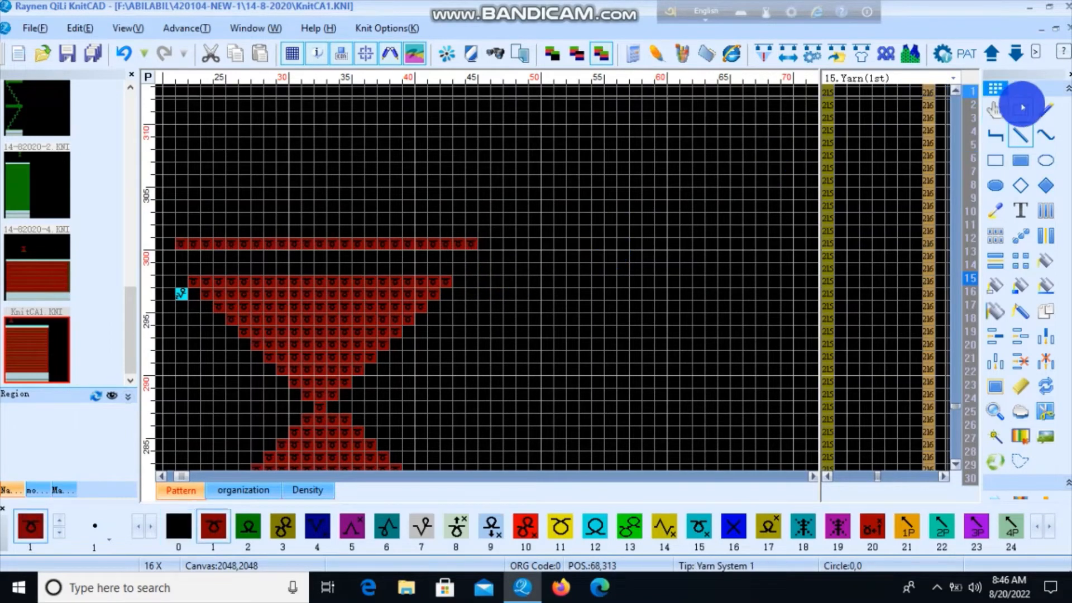
pyautogui.click(1040, 111)
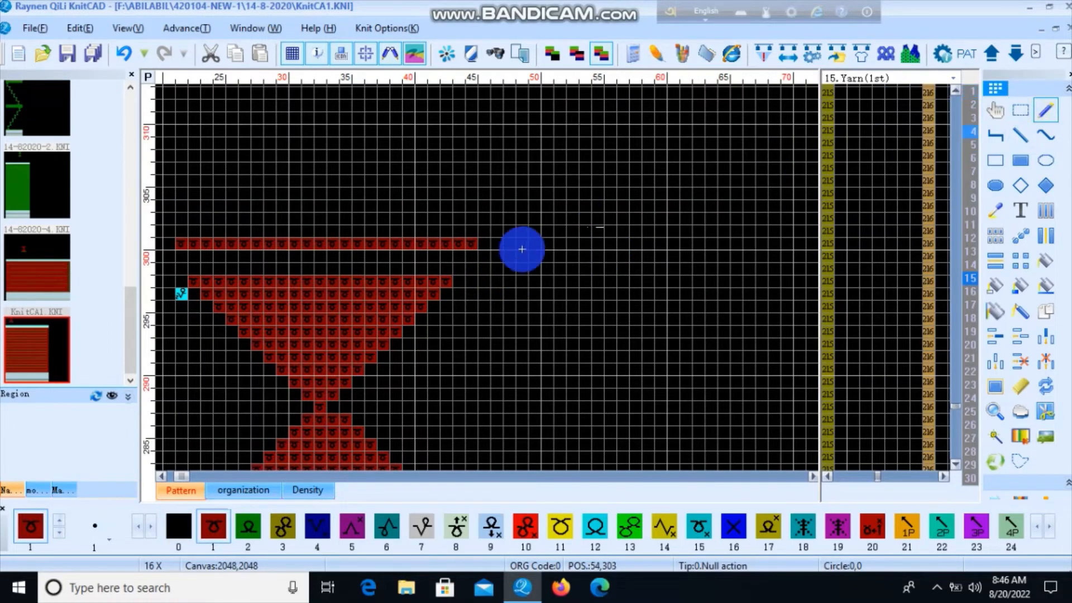
pyautogui.click(455, 280)
pyautogui.scroll(-1, 321, 368)
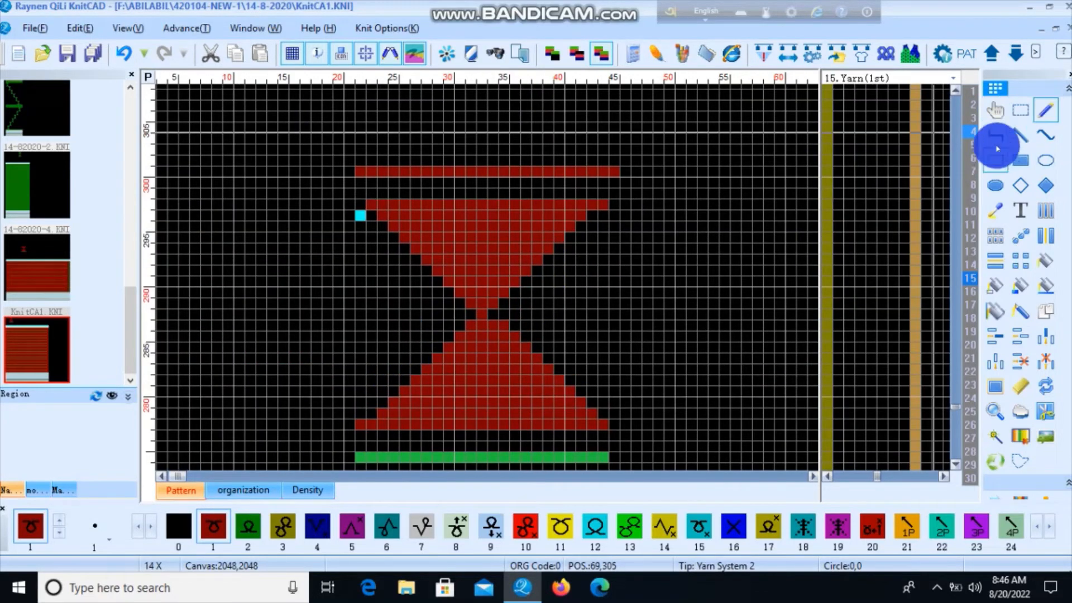
# Trim the lower triangle's left edge with a 9 by 9 color 0 line and erase the leftmost stitch of its base row and green row.
pyautogui.click(1016, 137)
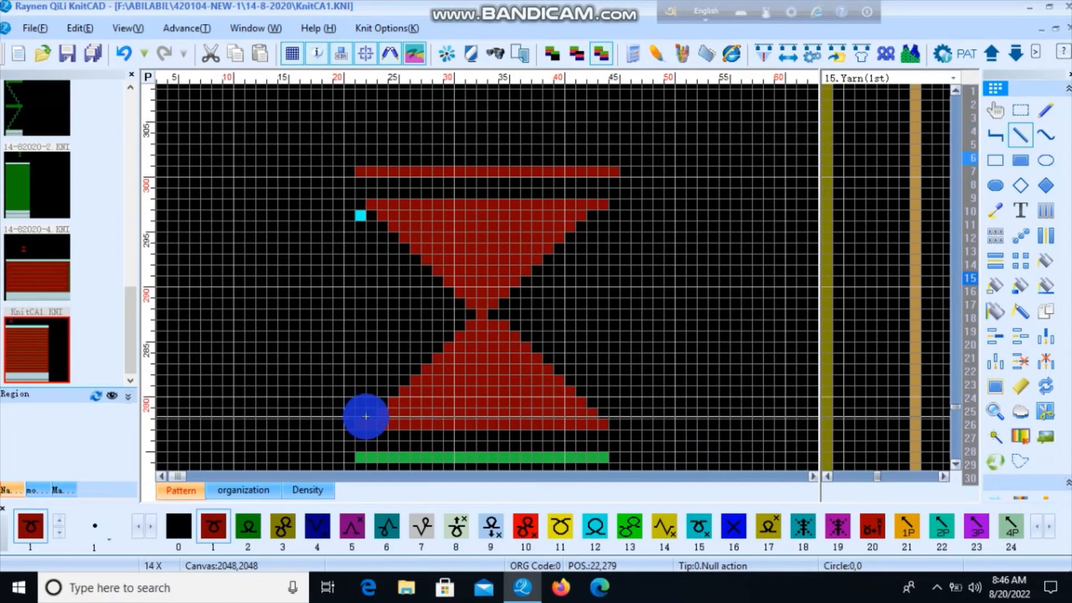
pyautogui.press('0')
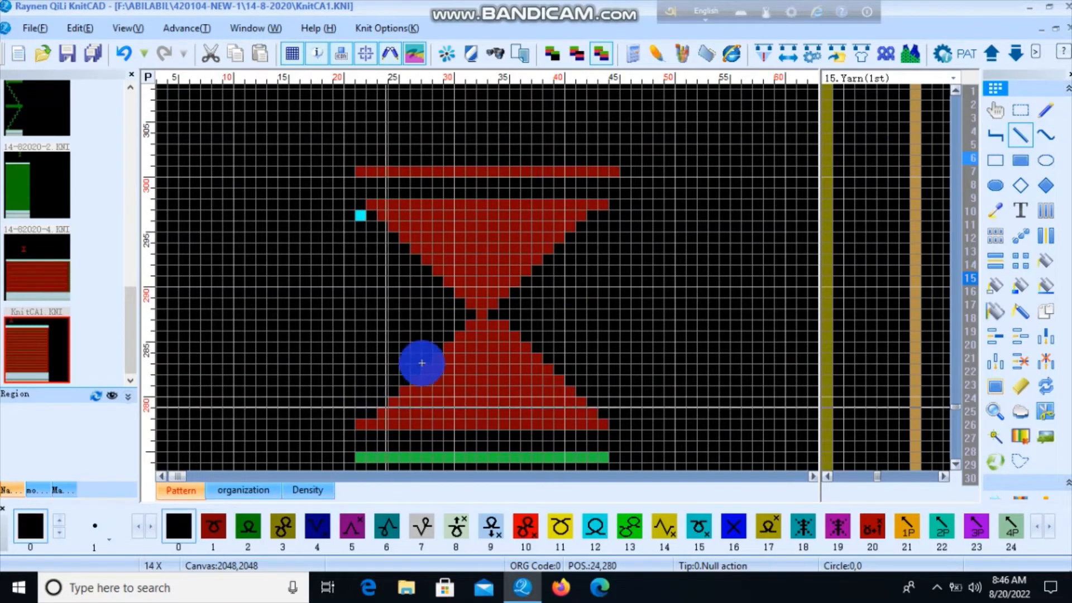
pyautogui.moveTo(461, 328); pyautogui.dragTo(379, 416)
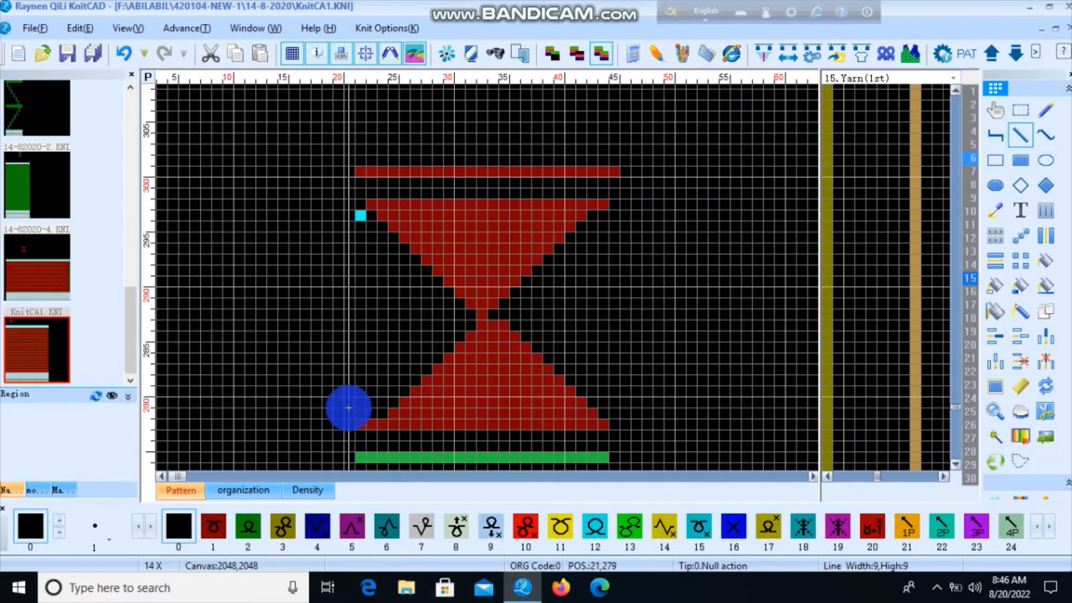
pyautogui.scroll(2, 354, 433)
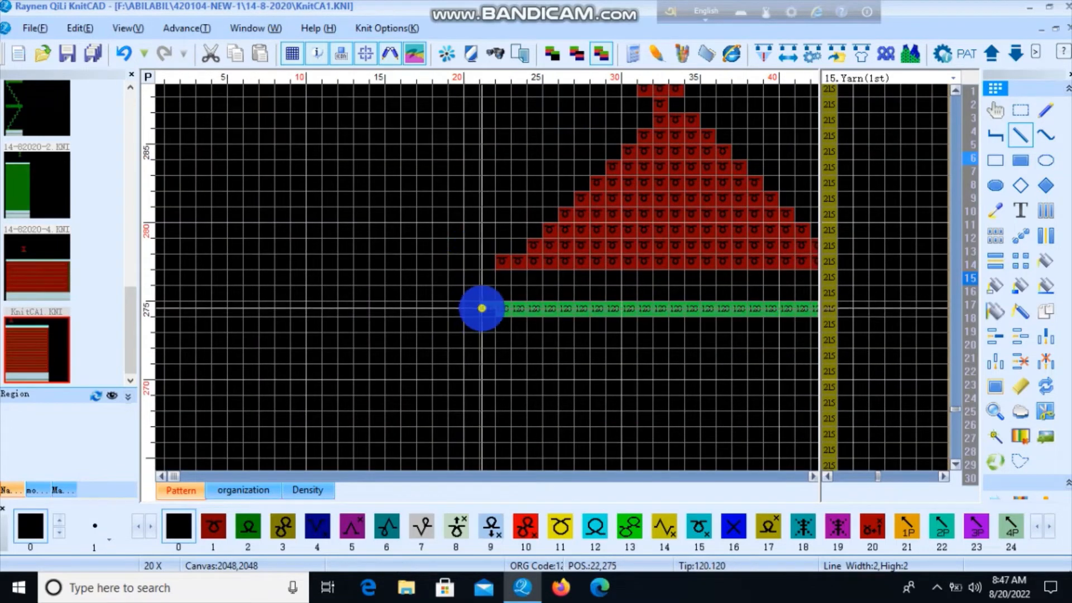
pyautogui.scroll(-2, 586, 186)
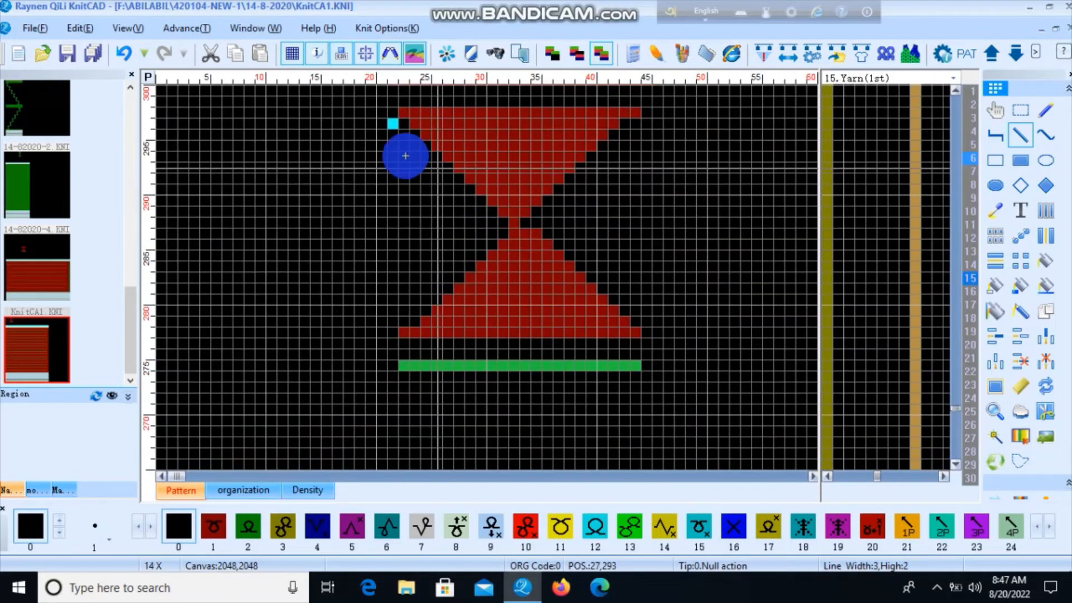
# Erase the cyan stitch beside the upper triangle and pencil a color 254 stitch at column 21, row 298.
pyautogui.scroll(2, 405, 156)
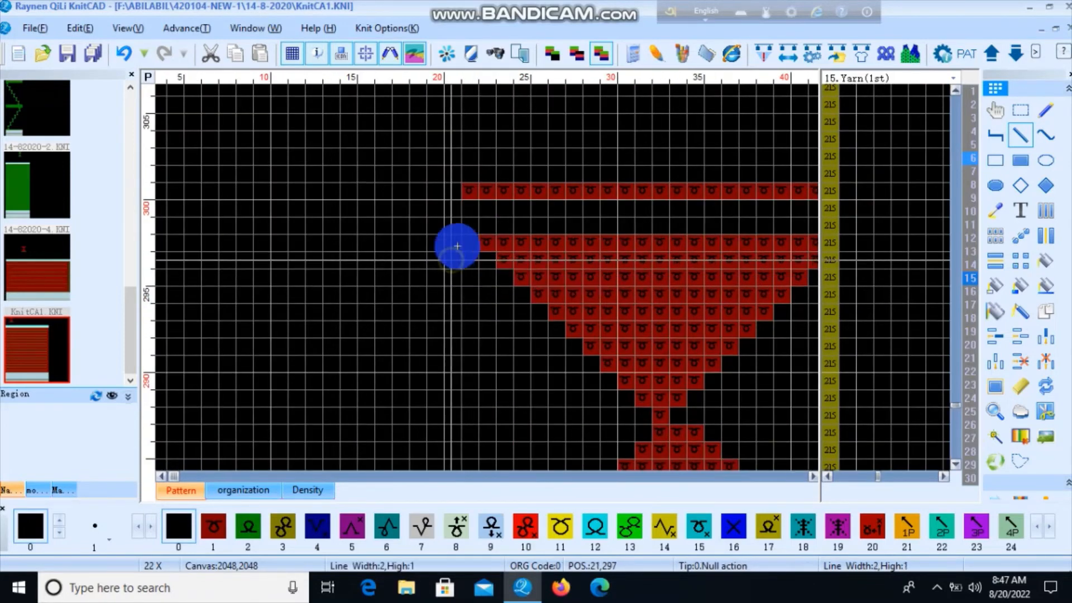
pyautogui.scroll(-1, 447, 278)
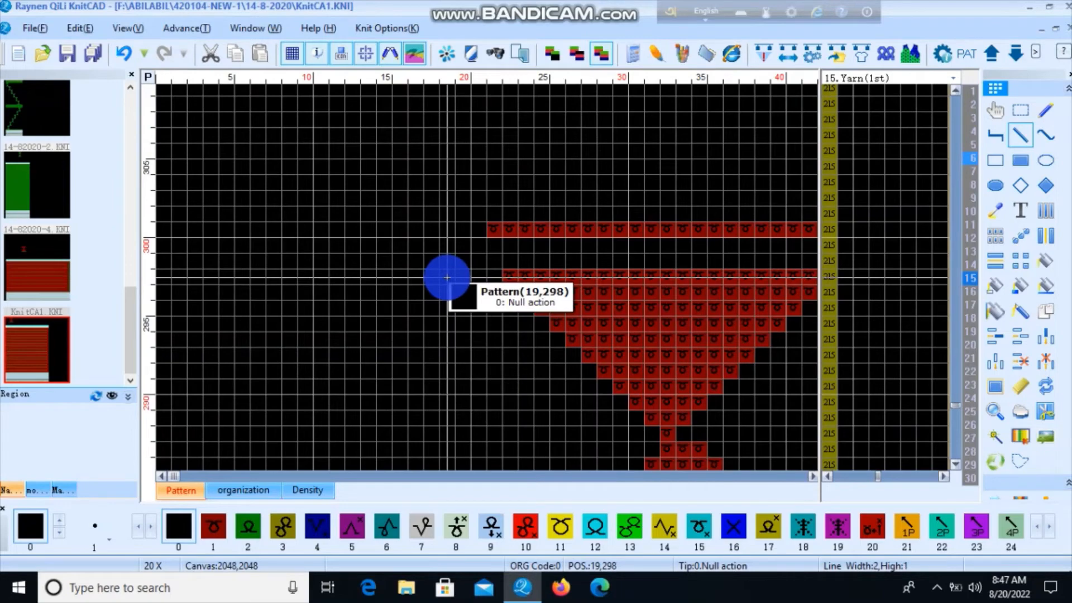
pyautogui.press('5')
pyautogui.press('4')
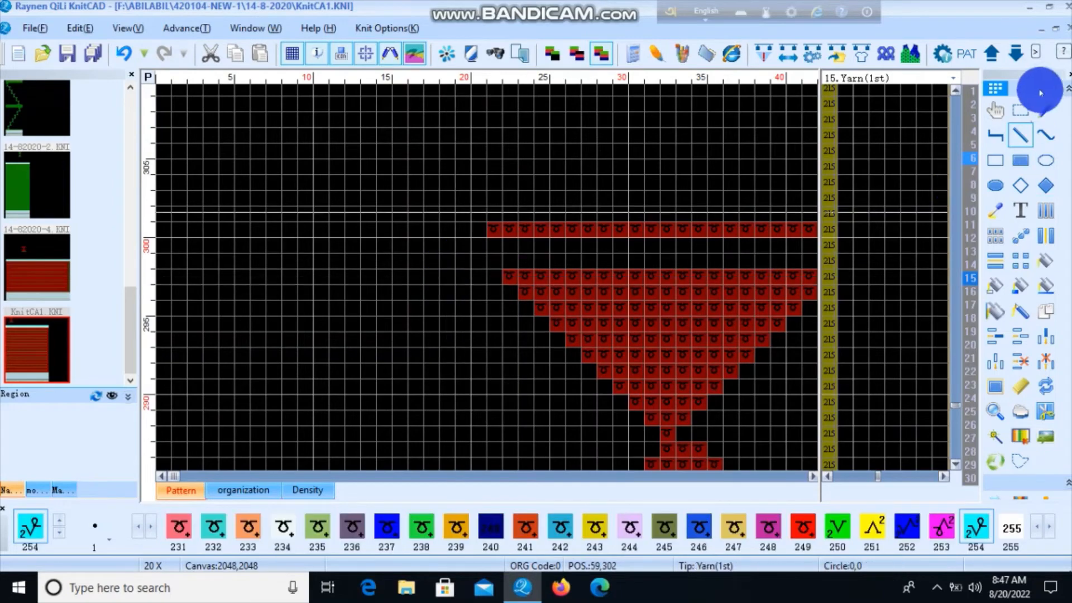
pyautogui.click(1044, 107)
pyautogui.scroll(-2, 485, 278)
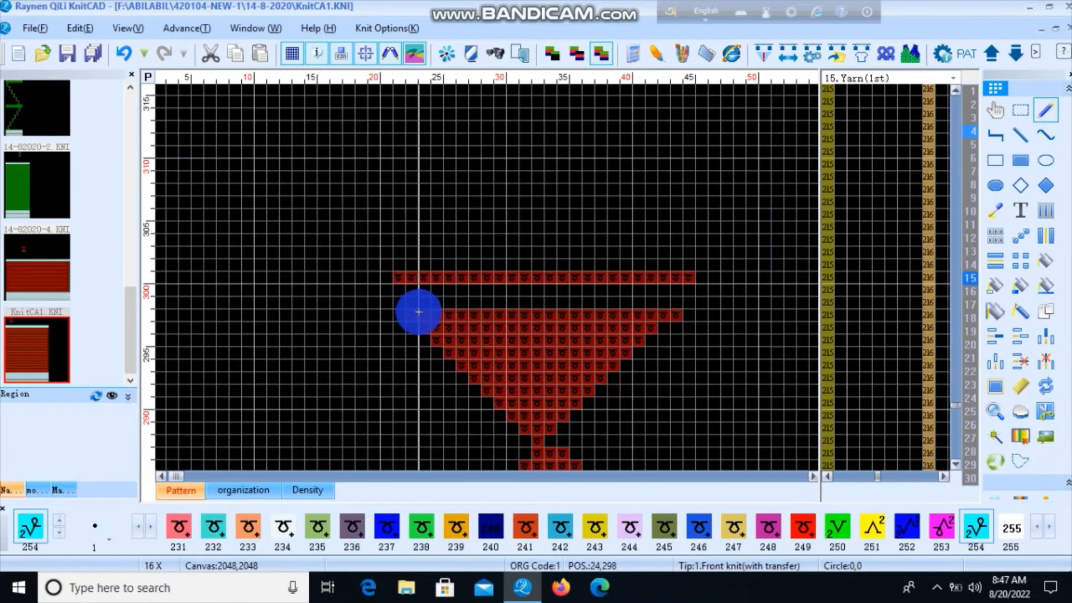
pyautogui.scroll(2, 428, 307)
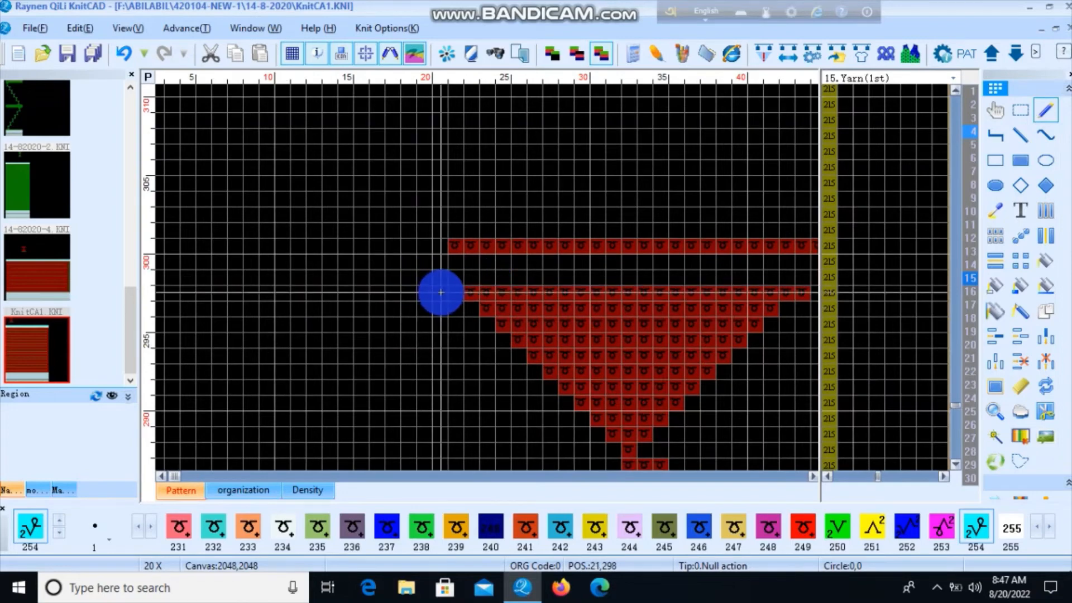
pyautogui.scroll(-2, 689, 281)
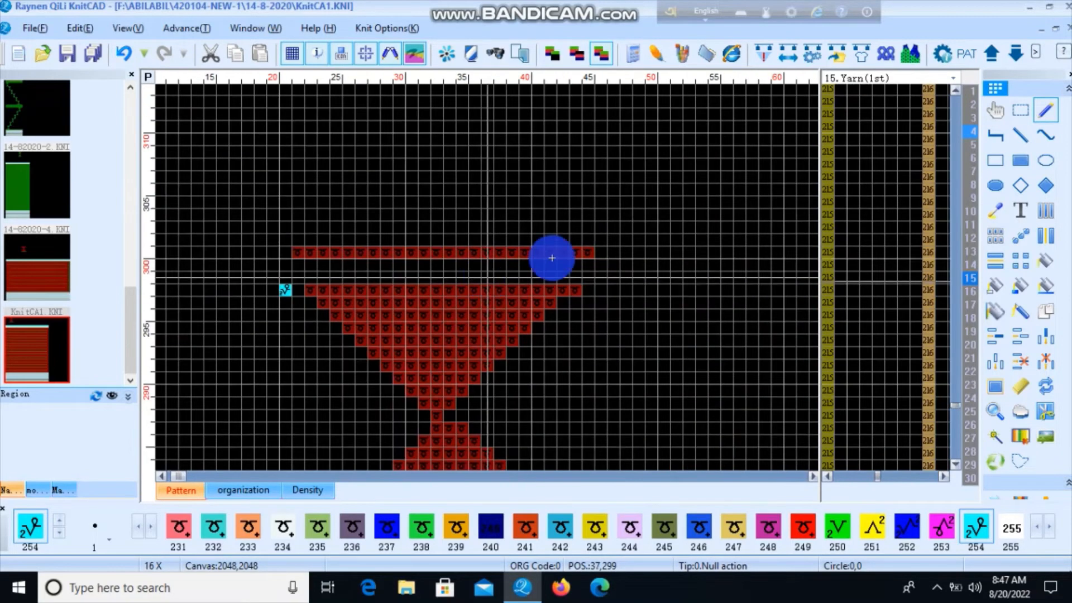
pyautogui.scroll(2, 486, 277)
# Try to frame the hourglass module as a 23 by 27 stitch area, from its top marker row down to the green row.
pyautogui.rightClick(487, 277)
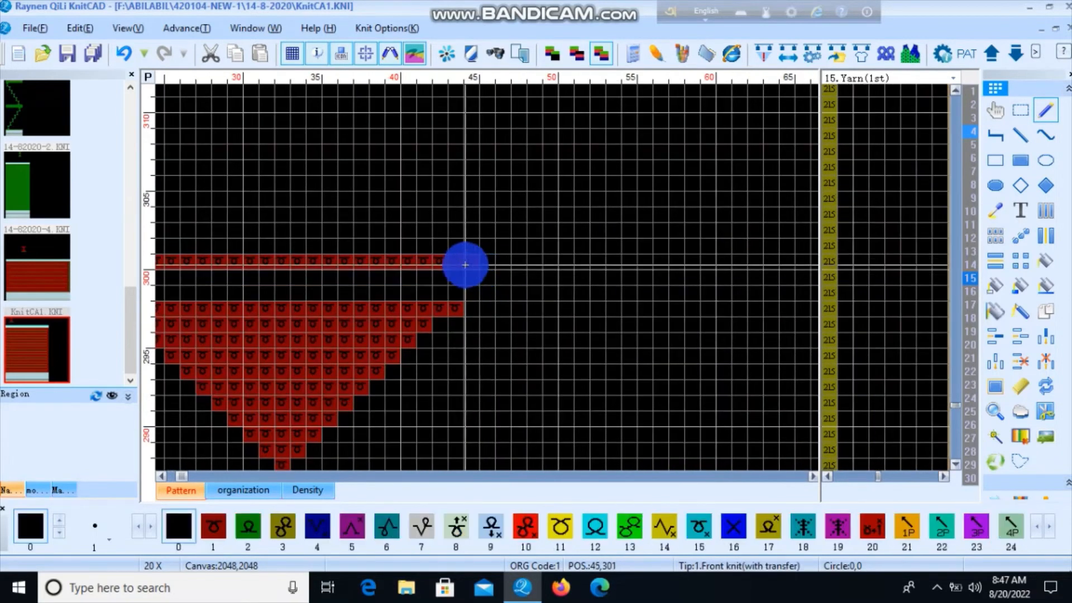
pyautogui.click(892, 208)
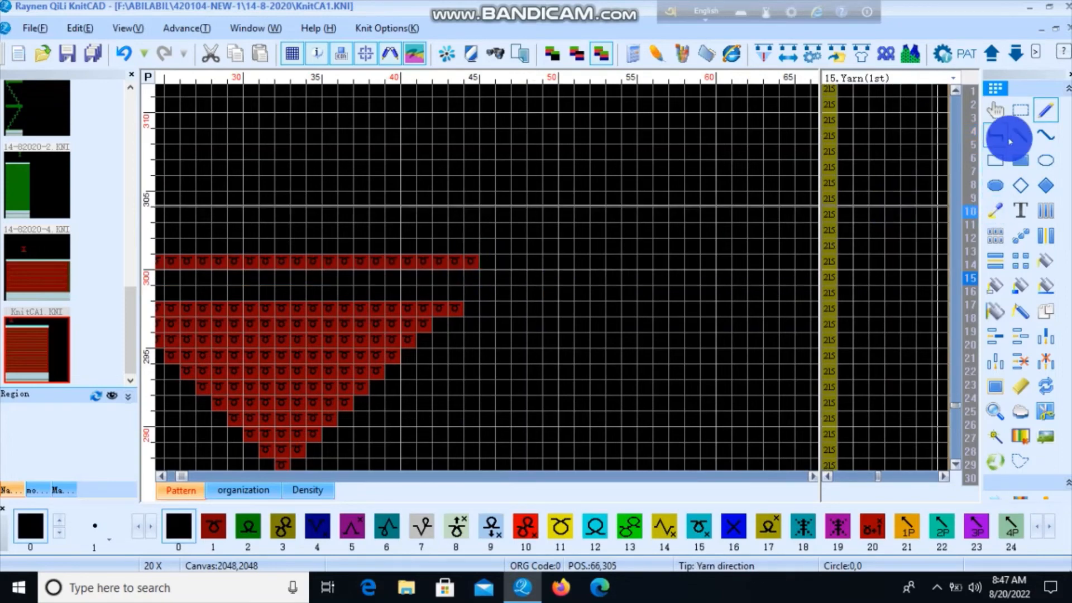
pyautogui.click(994, 236)
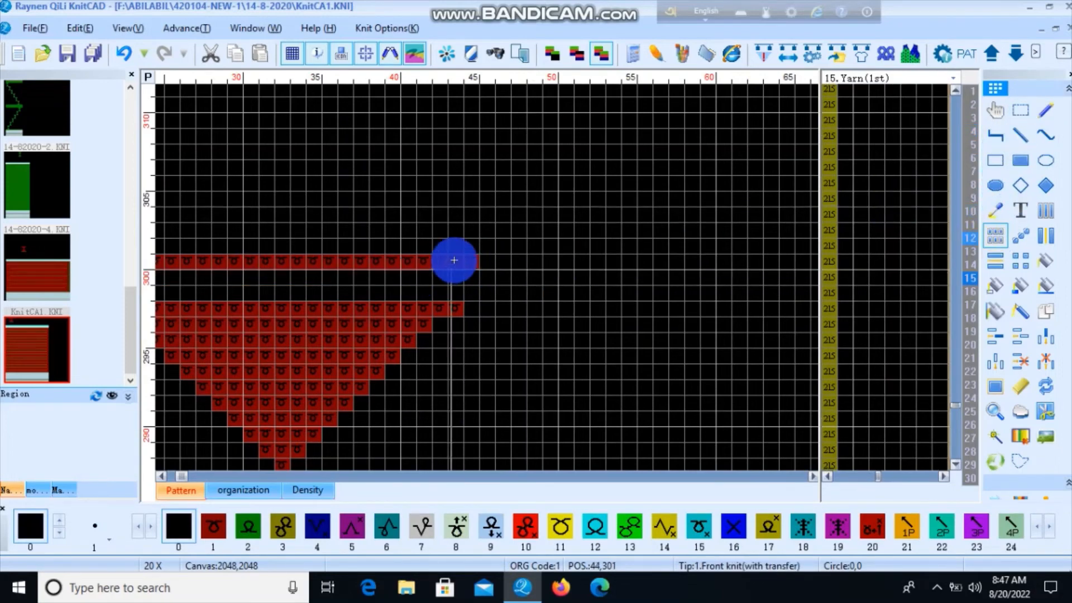
pyautogui.click(474, 262)
pyautogui.scroll(-2, 375, 368)
pyautogui.scroll(-1, 398, 277)
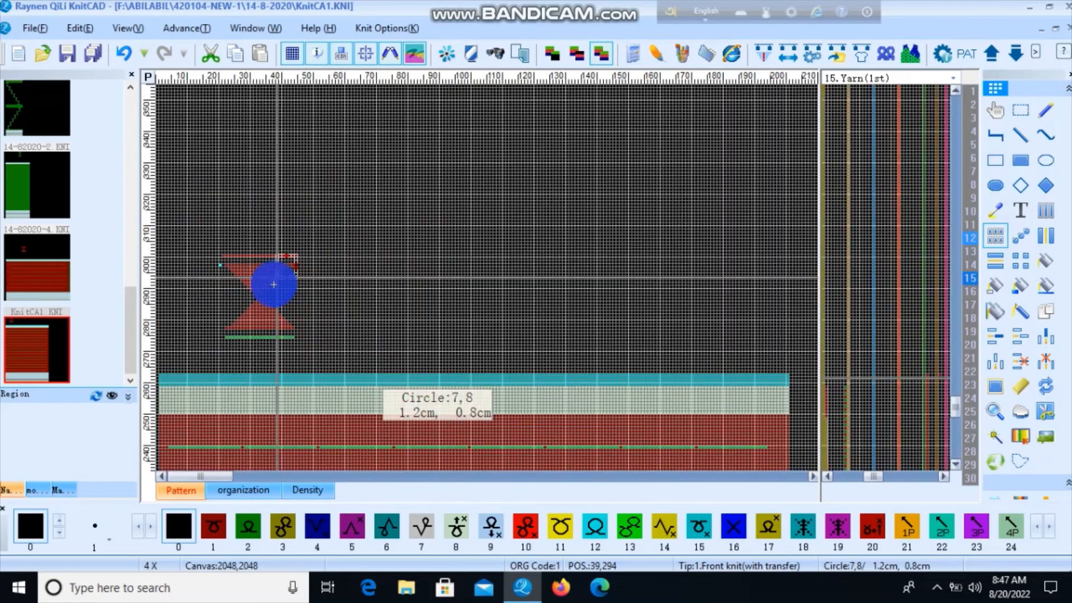
pyautogui.scroll(2, 227, 323)
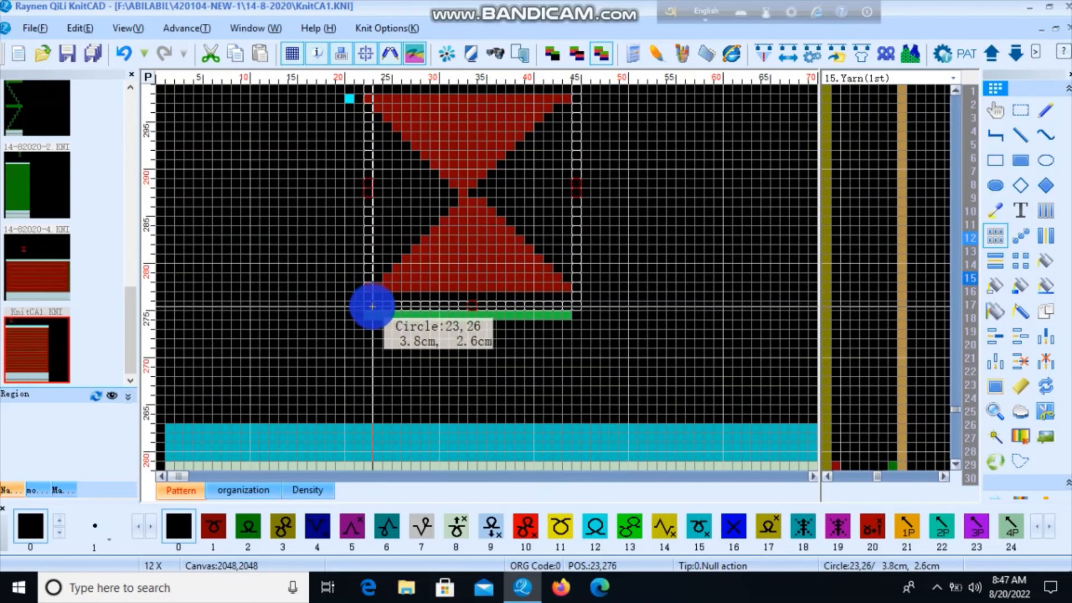
pyautogui.moveTo(370, 312)
pyautogui.mouseDown()
pyautogui.moveTo(613, 310)
pyautogui.moveTo(565, 316)
pyautogui.moveTo(306, 277)
pyautogui.moveTo(223, 251)
pyautogui.moveTo(376, 278)
pyautogui.moveTo(358, 243)
pyautogui.mouseUp()
pyautogui.scroll(-2, 222, 252)
pyautogui.scroll(2, 375, 277)
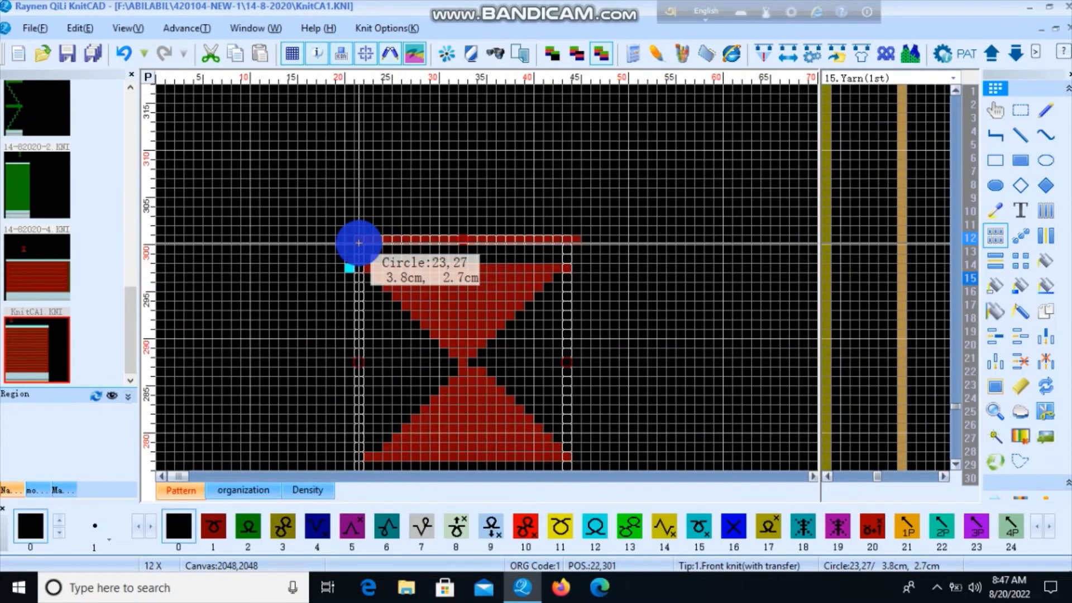
pyautogui.scroll(-1, 363, 277)
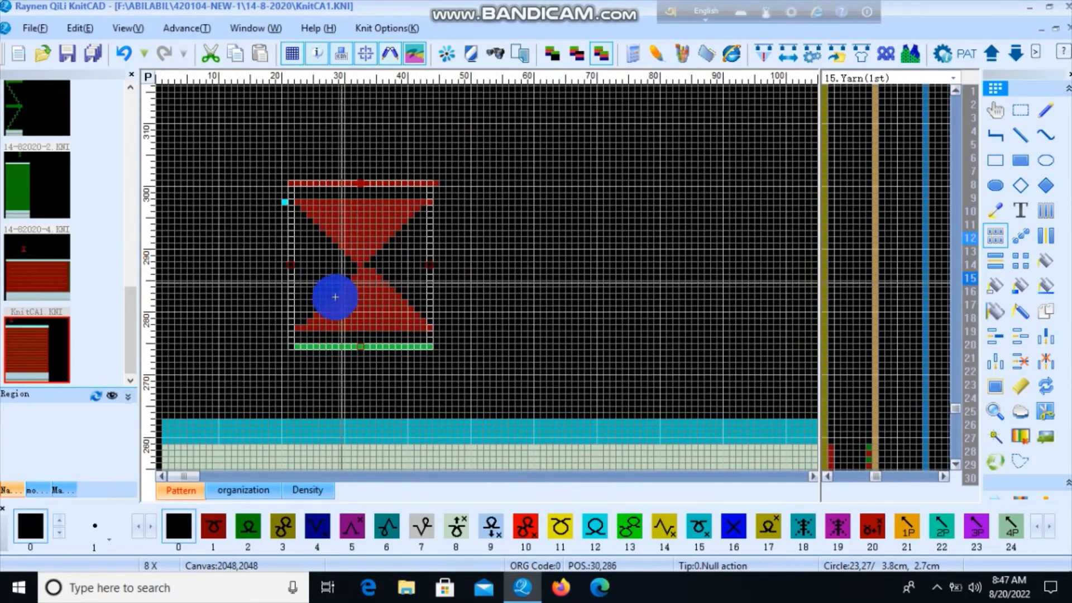
pyautogui.scroll(1, 299, 341)
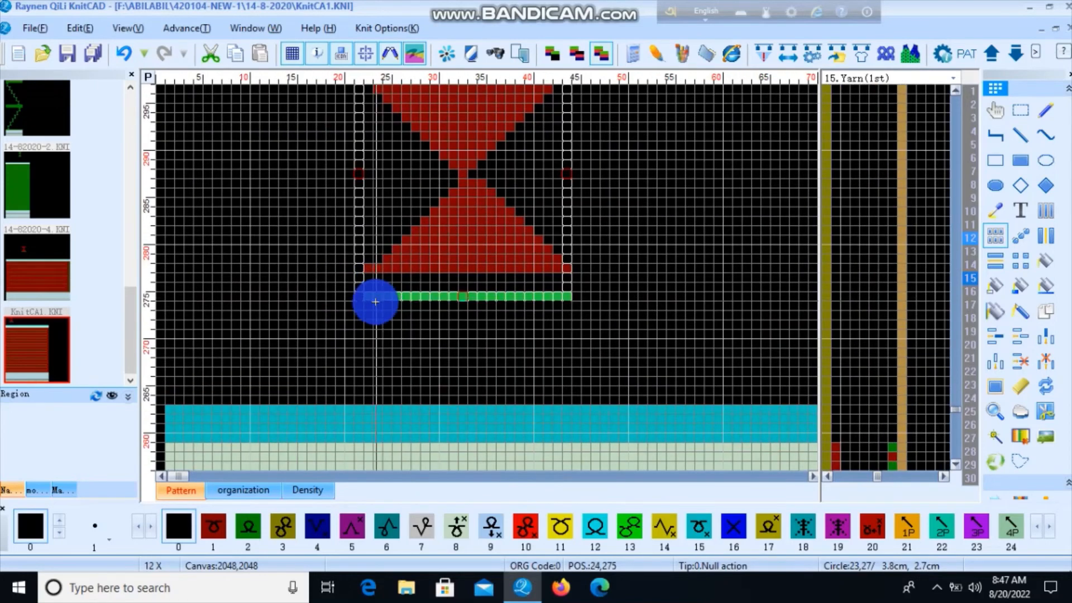
pyautogui.scroll(1, 375, 301)
pyautogui.scroll(-2, 447, 280)
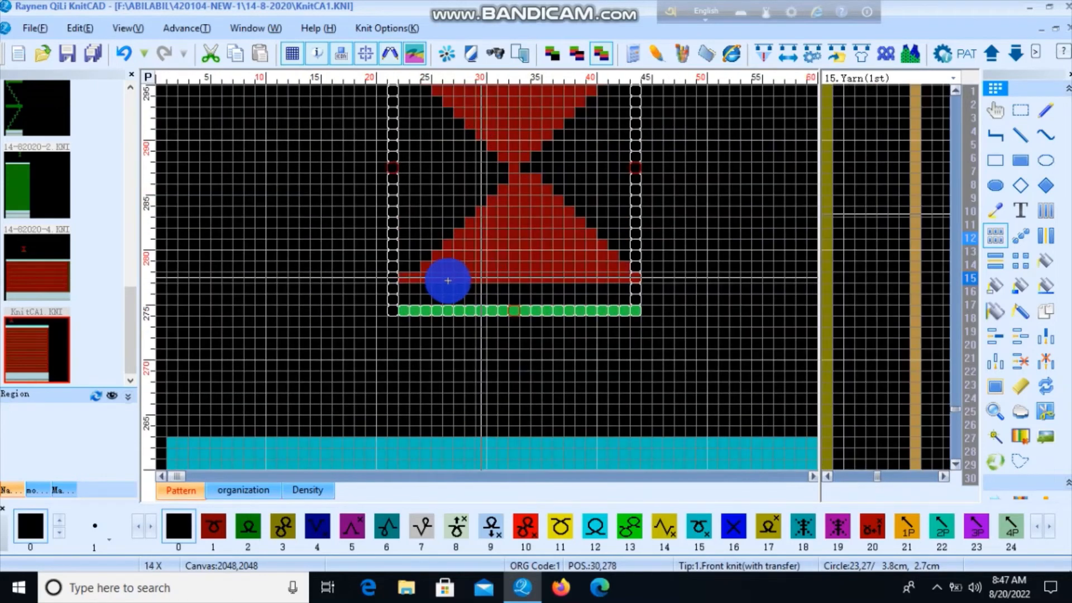
pyautogui.scroll(-2, 447, 280)
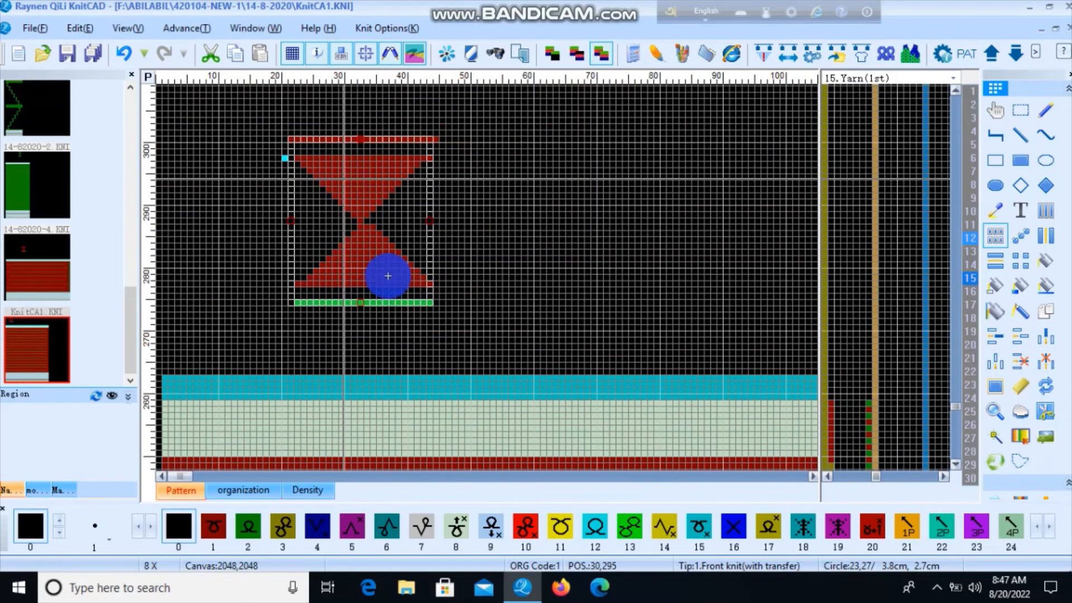
pyautogui.scroll(1, 430, 240)
pyautogui.scroll(2, 487, 277)
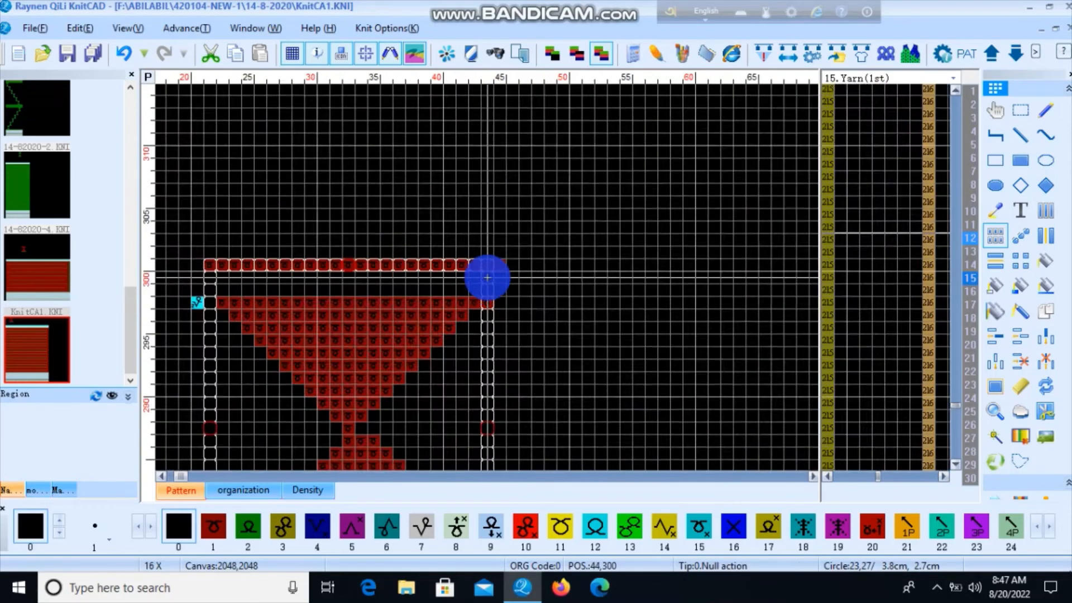
# Clear the module frame and erase the extra stitch at the right end of the top marker row.
pyautogui.scroll(1, 487, 278)
pyautogui.moveTo(500, 282)
pyautogui.mouseDown()
pyautogui.moveTo(544, 334)
pyautogui.moveTo(520, 282)
pyautogui.mouseUp()
pyautogui.rightClick(646, 279)
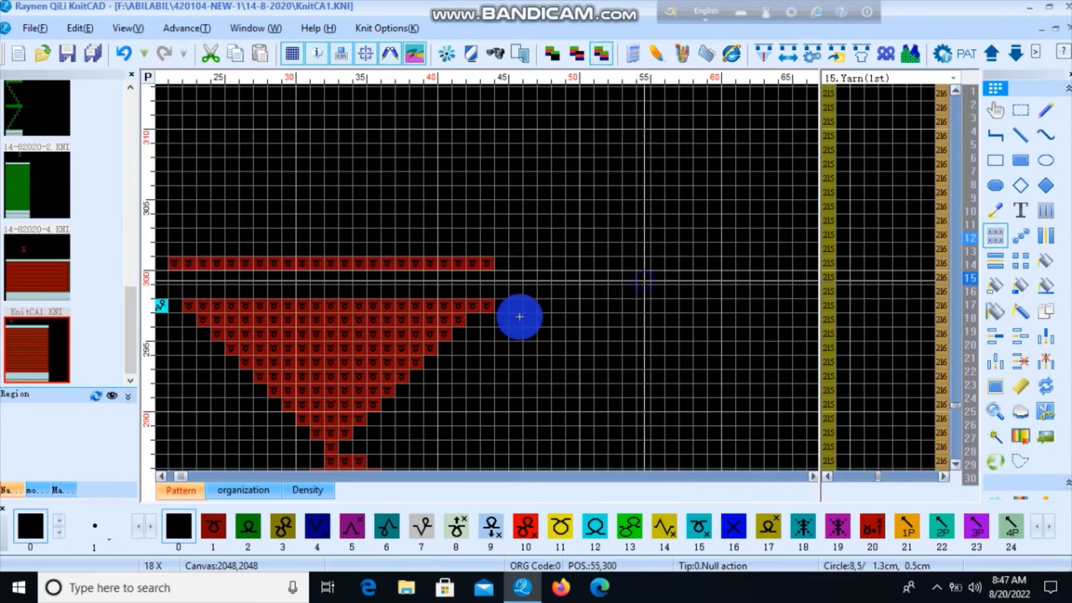
pyautogui.scroll(-1, 375, 363)
pyautogui.scroll(-1, 454, 318)
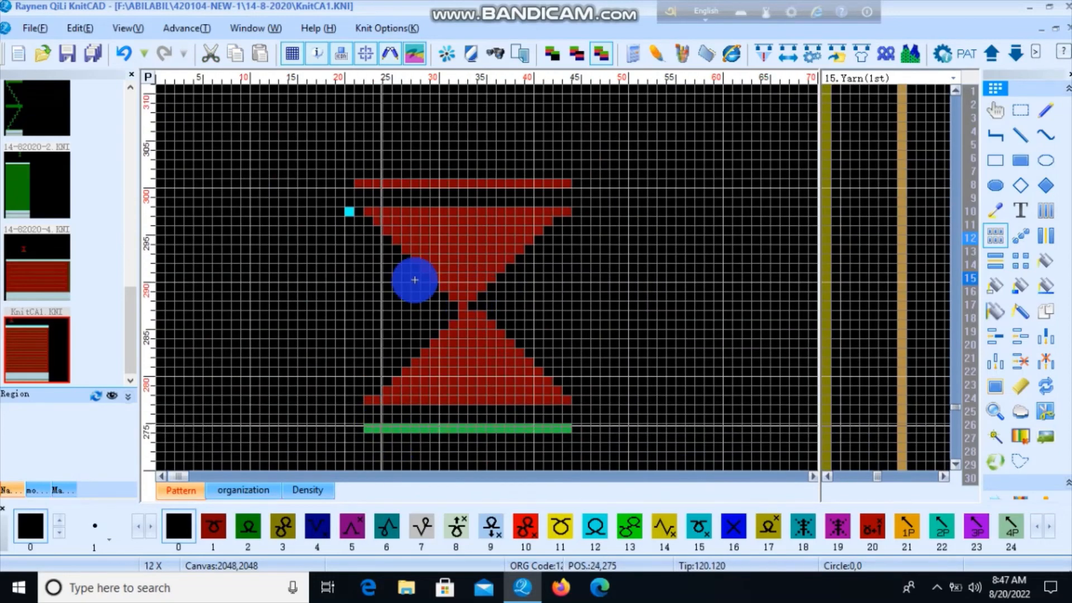
pyautogui.scroll(1, 414, 280)
pyautogui.scroll(-2, 404, 225)
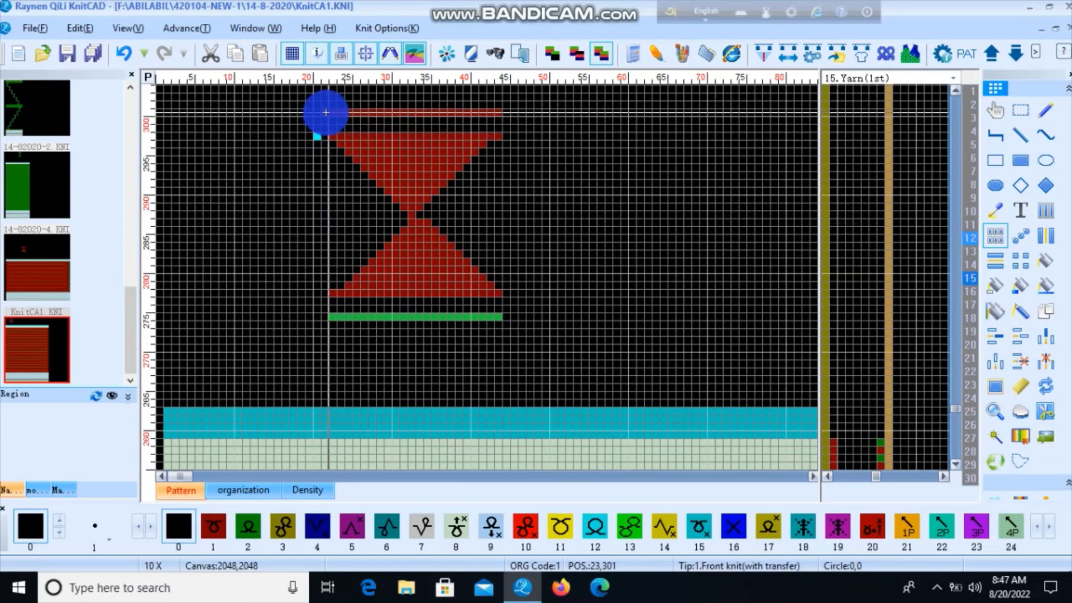
# Frame the corrected module again, starting from the left end of its top marker row.
pyautogui.scroll(3, 326, 112)
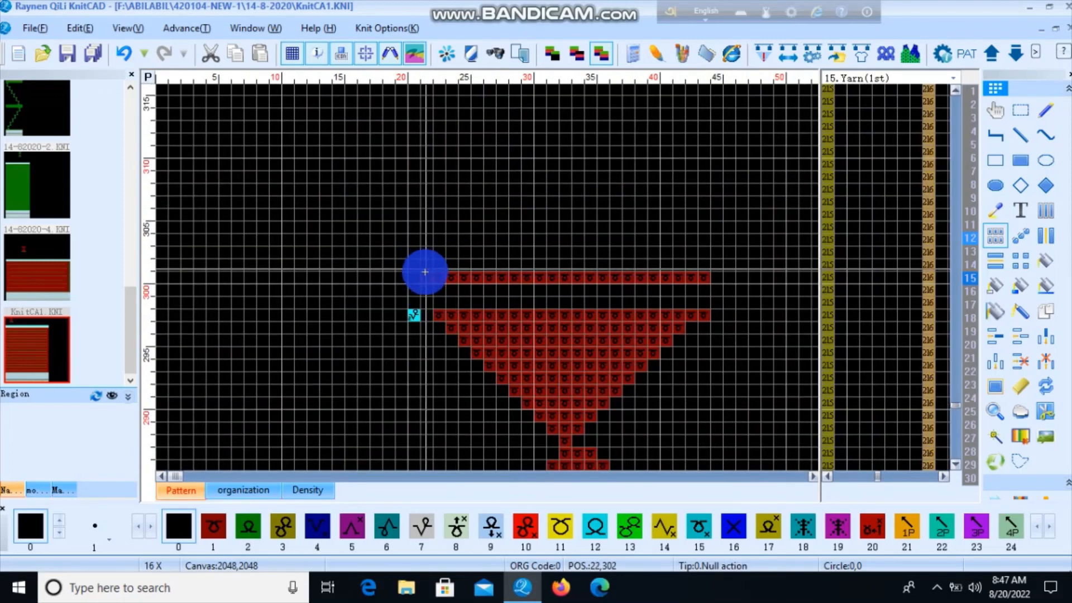
pyautogui.moveTo(425, 276); pyautogui.dragTo(503, 279)
pyautogui.scroll(-5, 342, 313)
pyautogui.scroll(3, 414, 280)
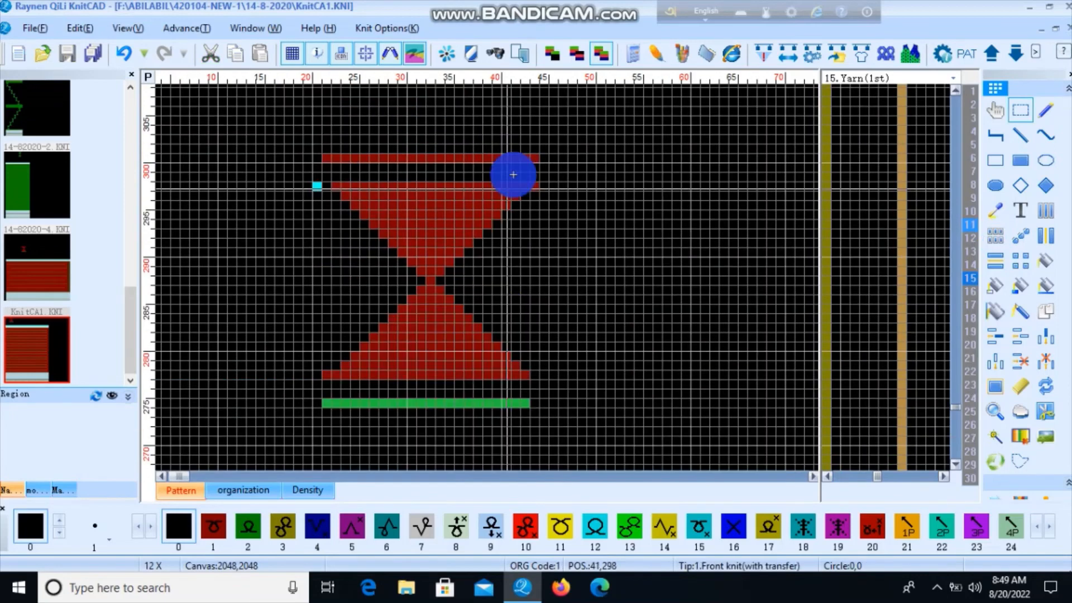
# Compile the KnitCA1 pattern with the current settings and close the compilation report.
pyautogui.click(760, 56)
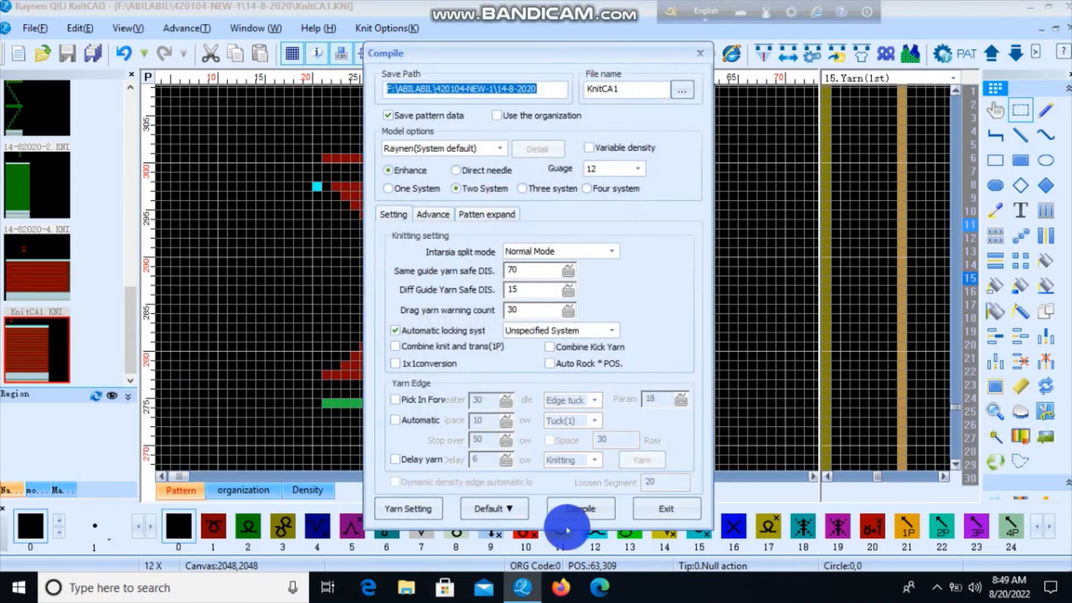
pyautogui.click(577, 511)
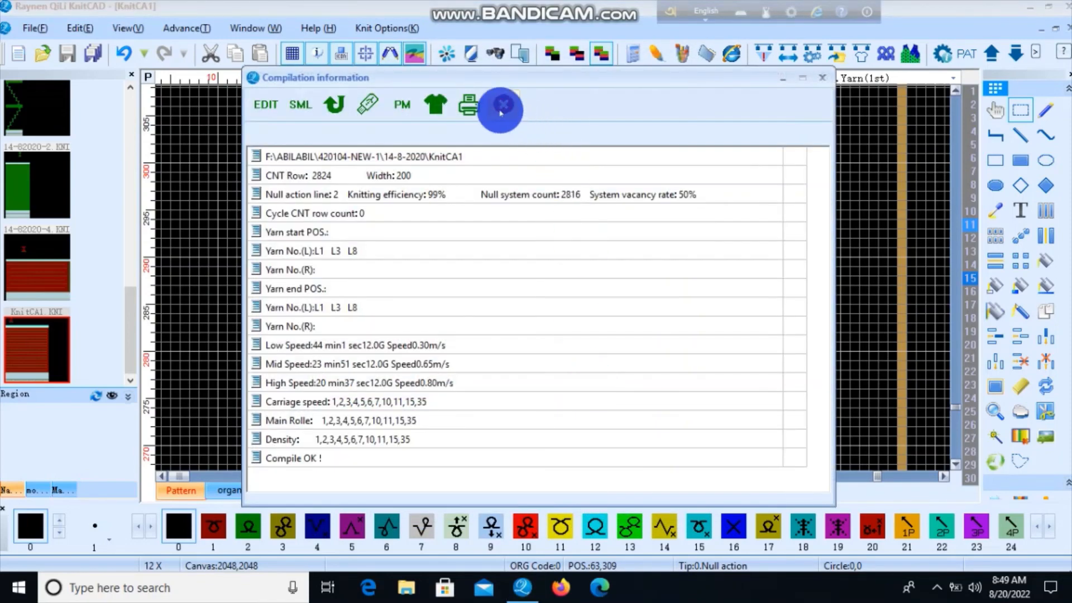
pyautogui.click(500, 111)
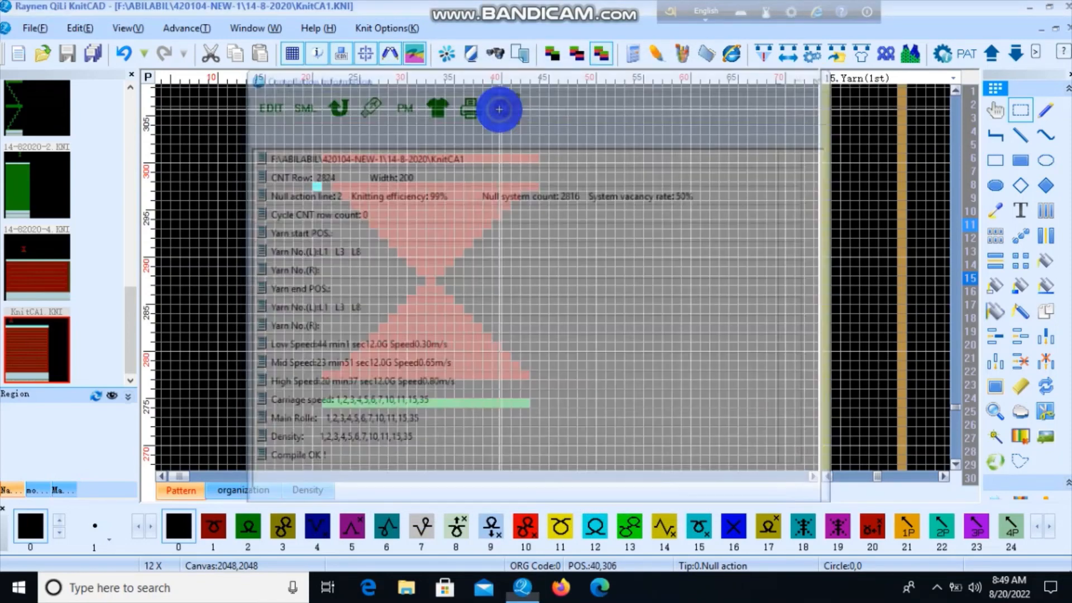
# Examine the openings between the tiled hourglasses in the simulation preview, both close up and in overview, and minimize the preview.
pyautogui.click(910, 53)
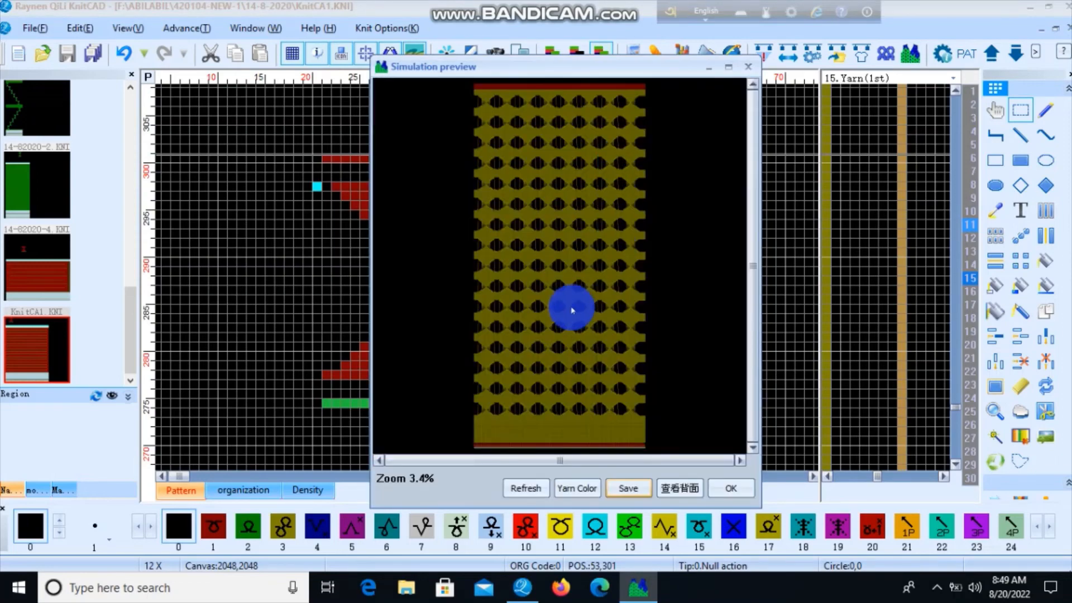
pyautogui.scroll(3, 550, 269)
pyautogui.scroll(2, 560, 269)
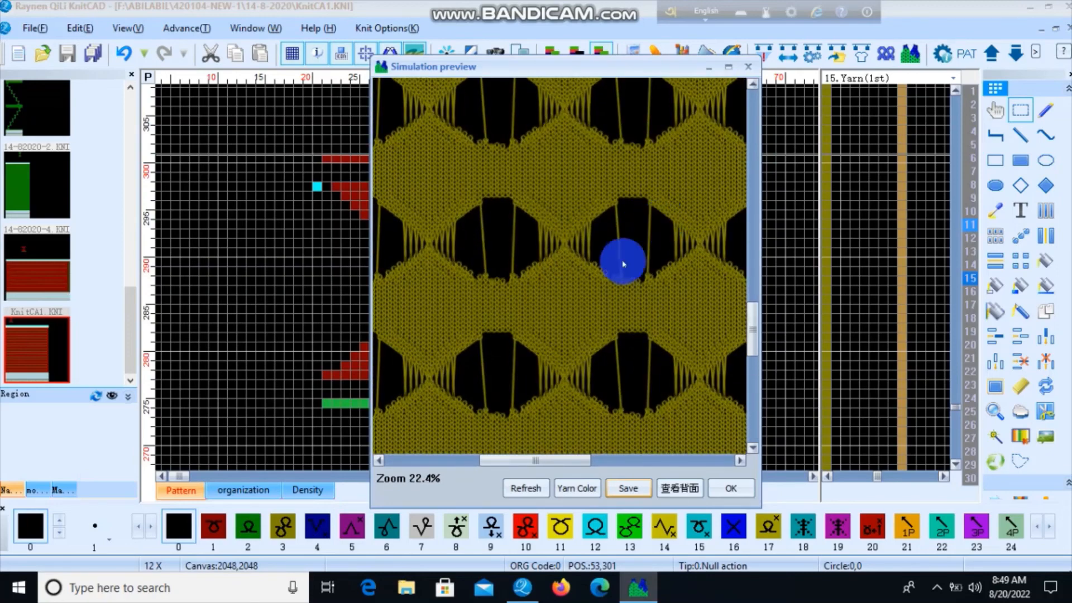
pyautogui.scroll(2, 560, 269)
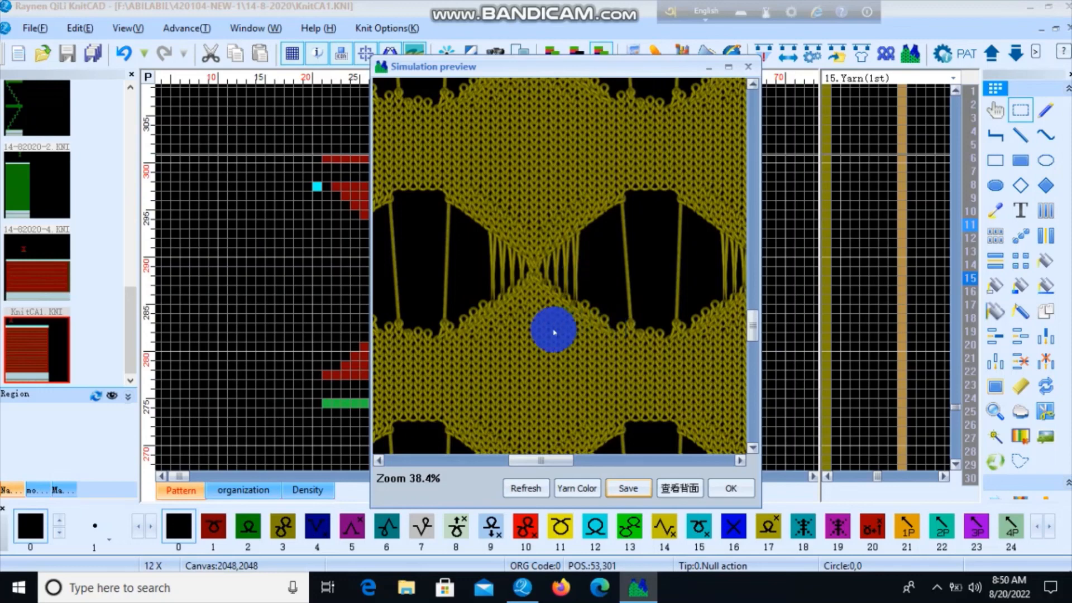
pyautogui.scroll(-3, 558, 270)
pyautogui.scroll(-1, 547, 270)
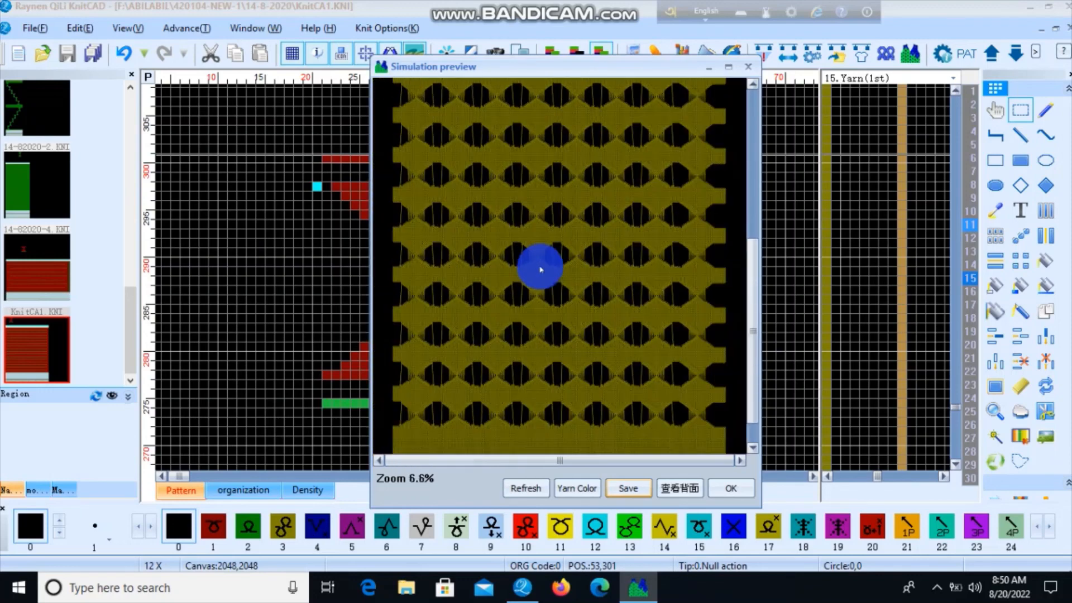
pyautogui.click(705, 69)
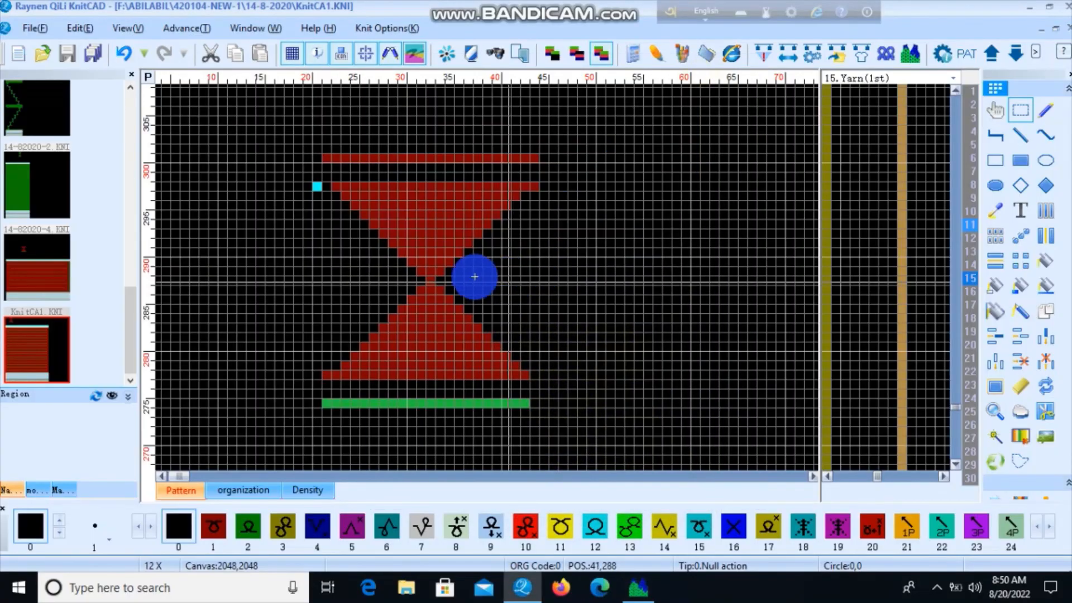